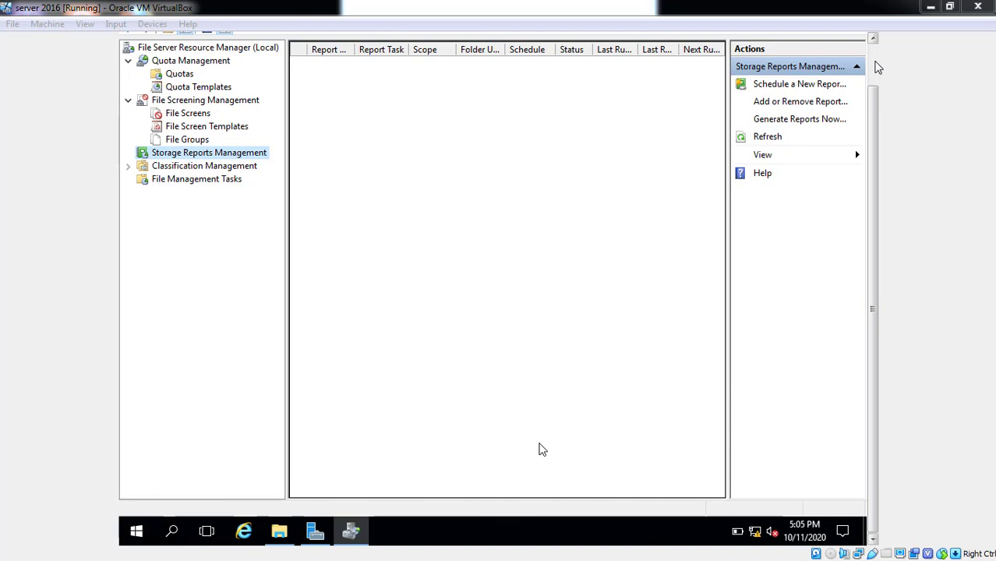
Browse the Quotas, File Screening Management and Storage Reports nodes, ending on the empty File Screens list.
left_click(873, 65)
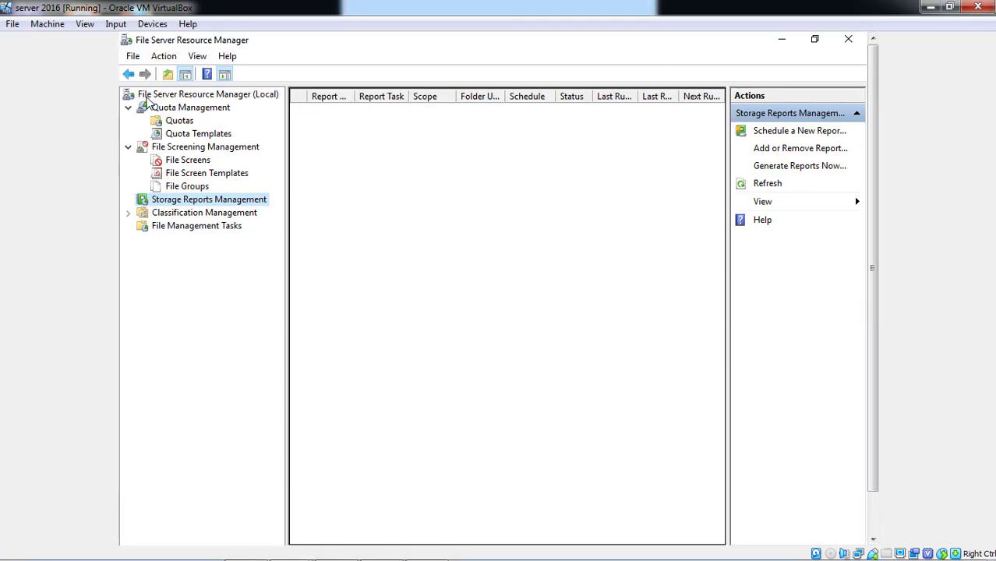
left_click(180, 122)
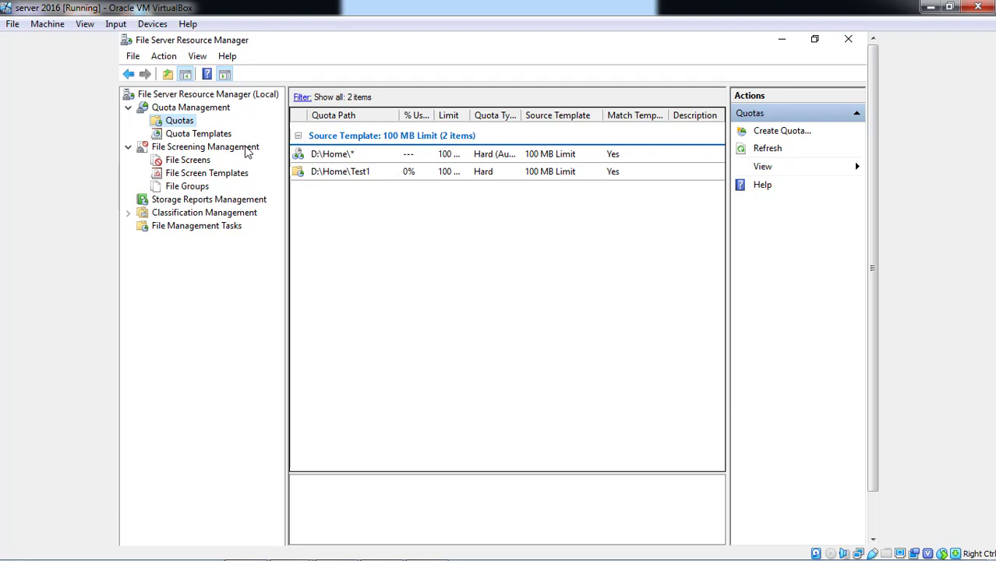
left_click(246, 151)
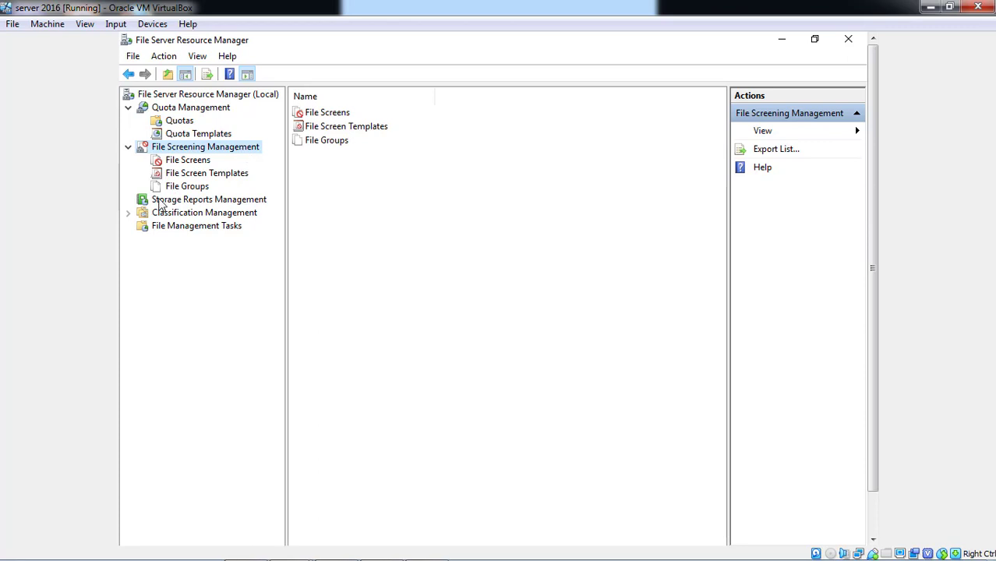
left_click(194, 203)
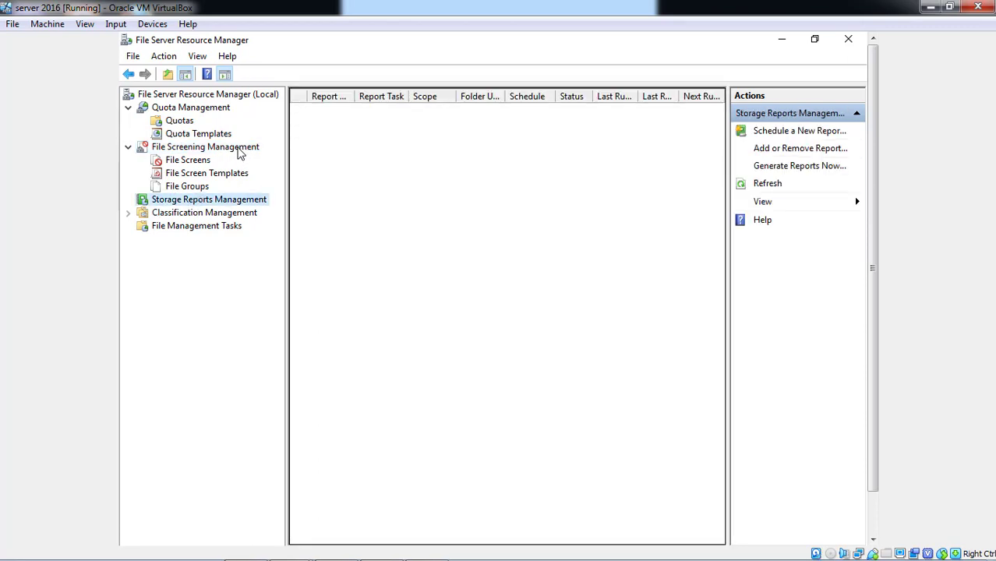
left_click(237, 151)
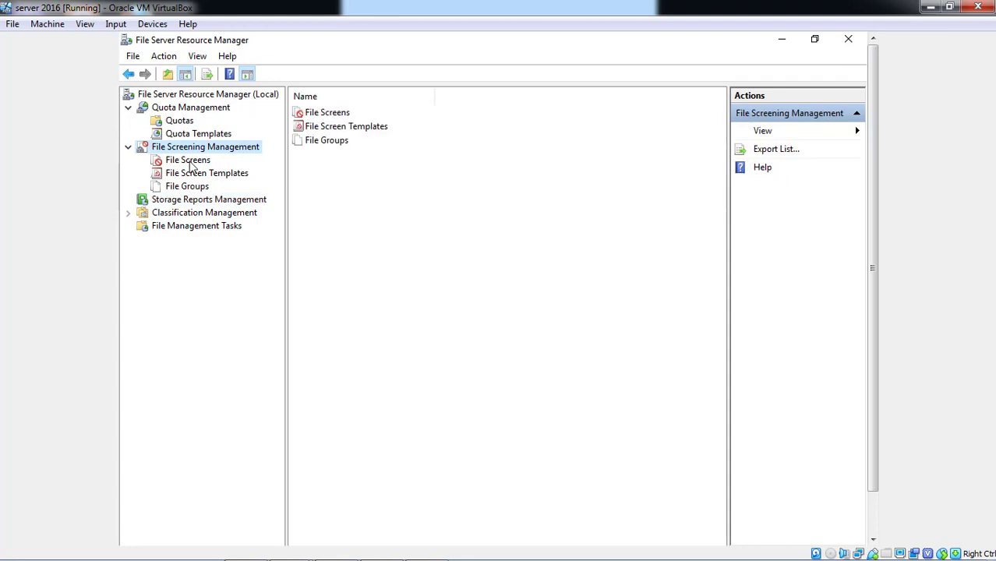
left_click(189, 162)
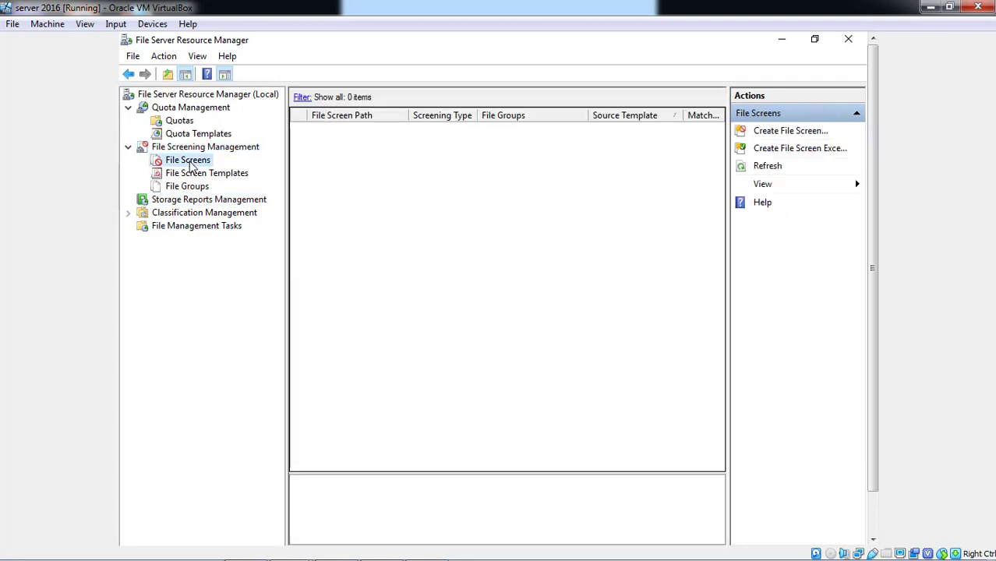
Create a file screen on the Home folder of New Volume (D:) using the Block Image Files template.
right_click(191, 165)
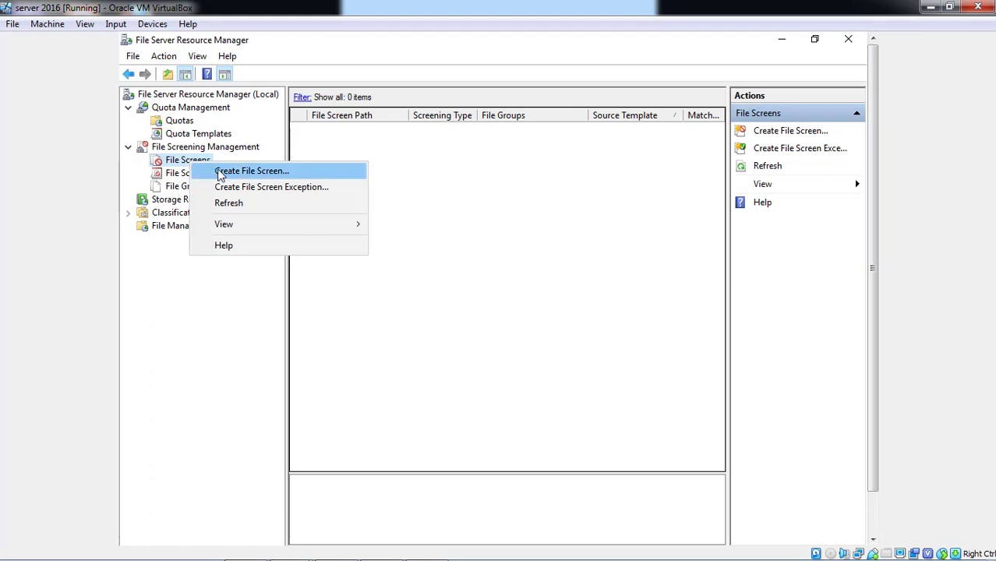
left_click(220, 171)
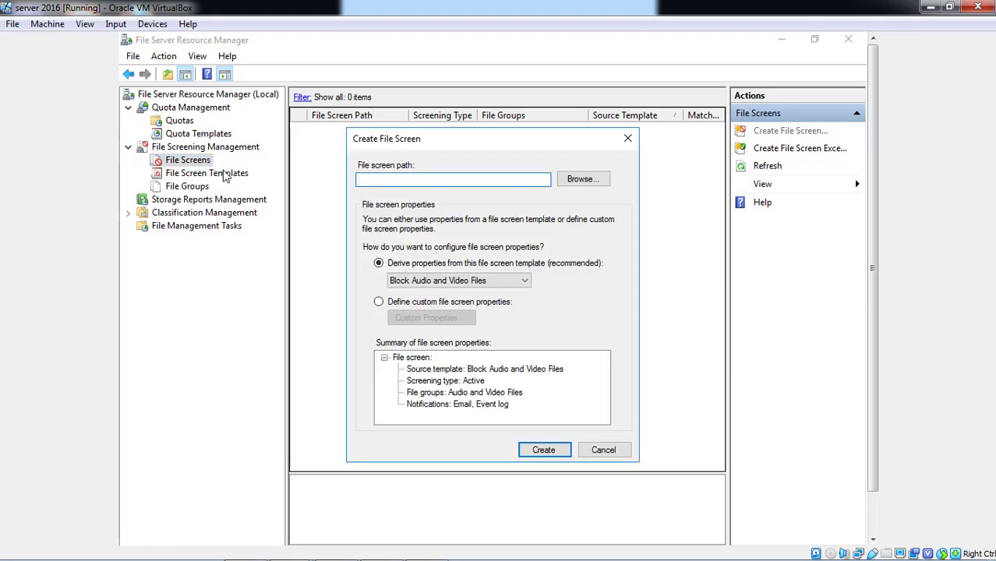
left_click(574, 181)
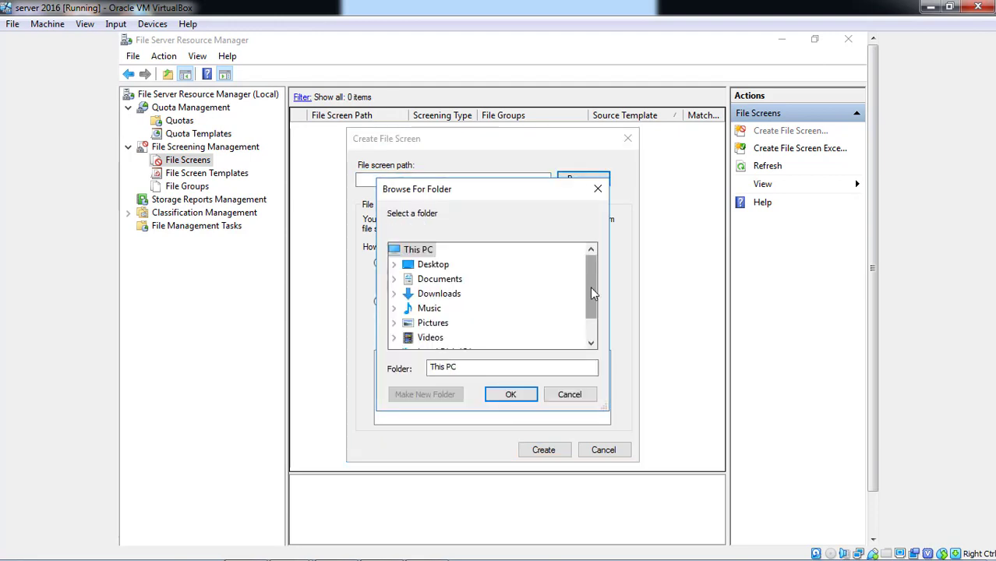
left_click(592, 341)
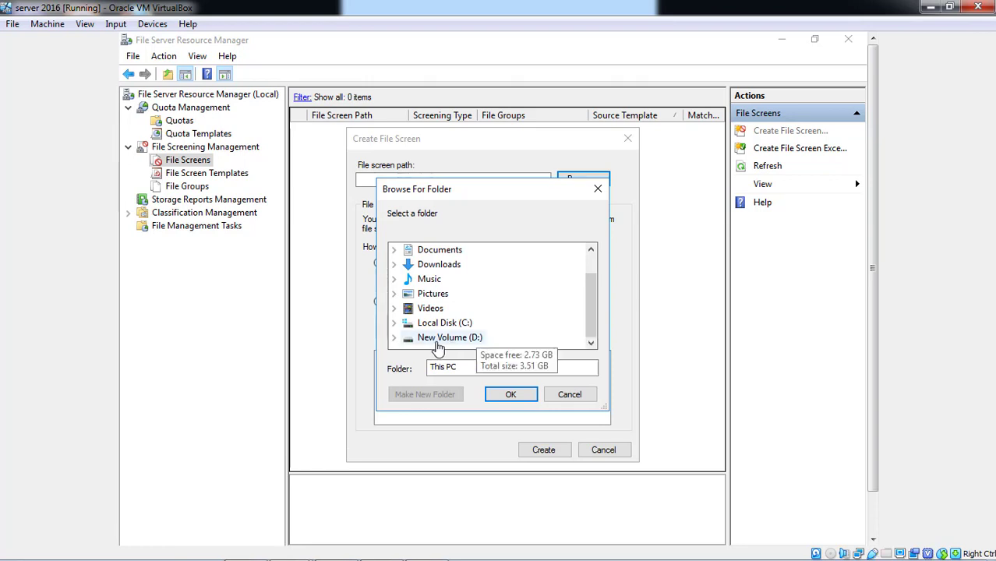
left_click(438, 347)
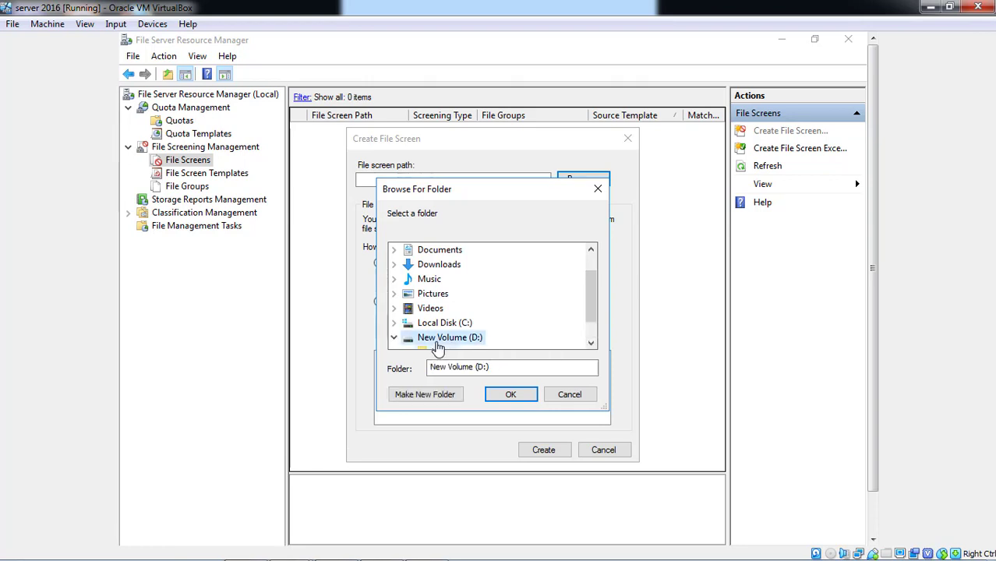
left_click(592, 340)
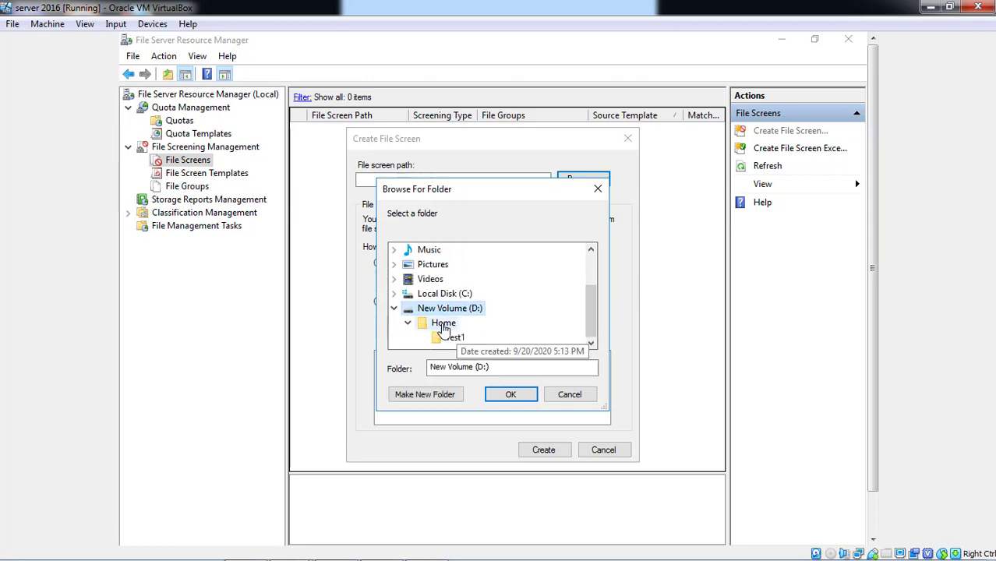
left_click(444, 325)
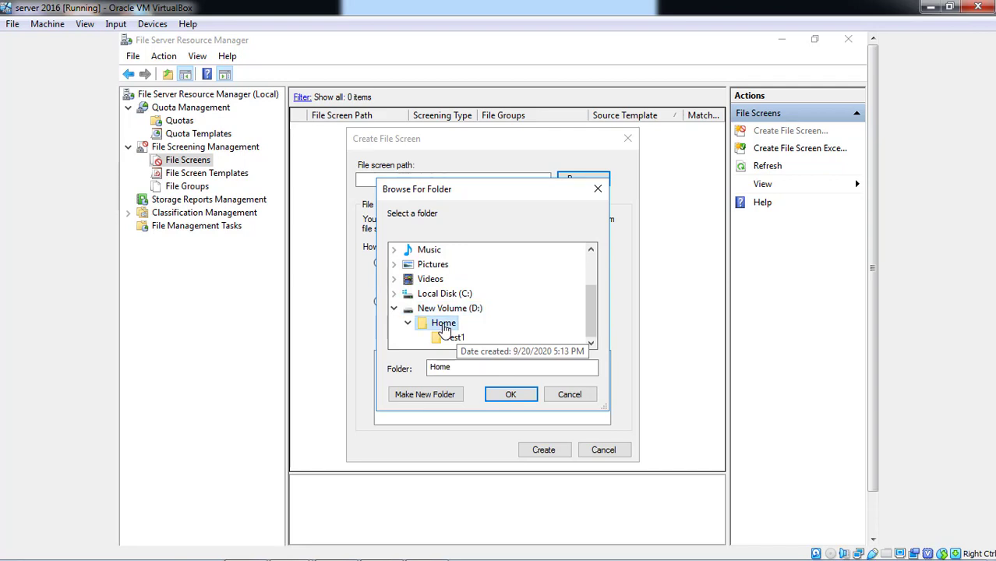
left_click(510, 394)
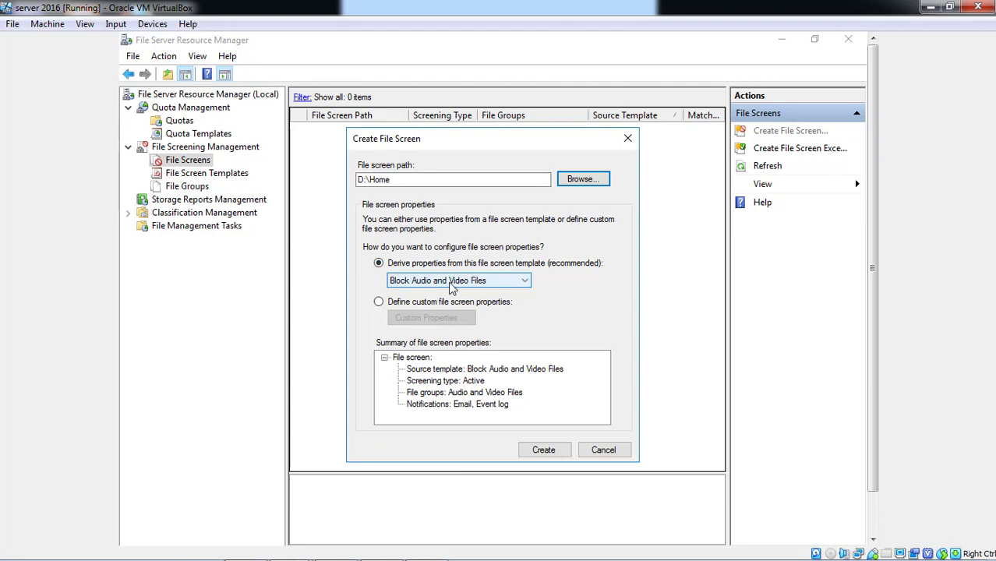
left_click(452, 282)
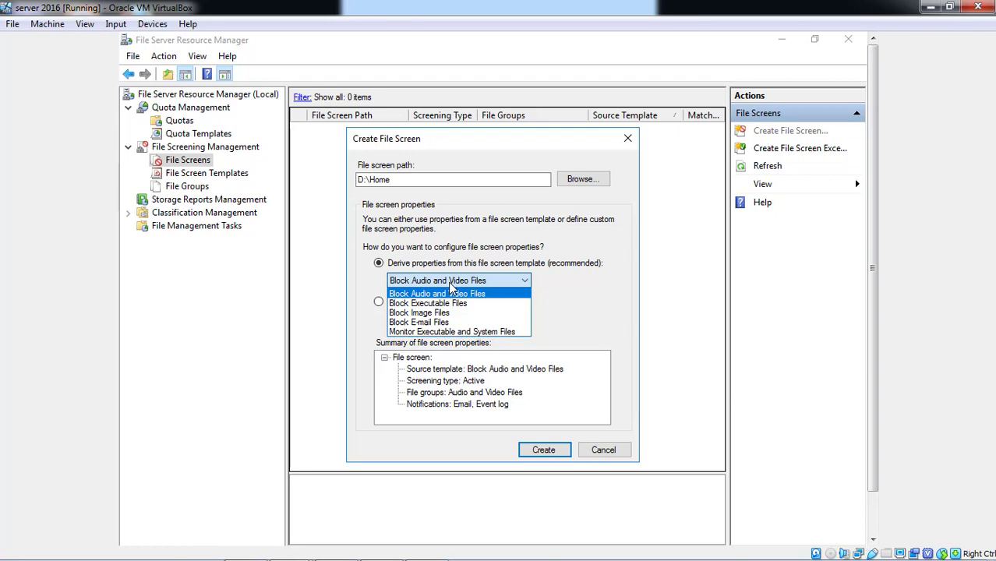
left_click(427, 314)
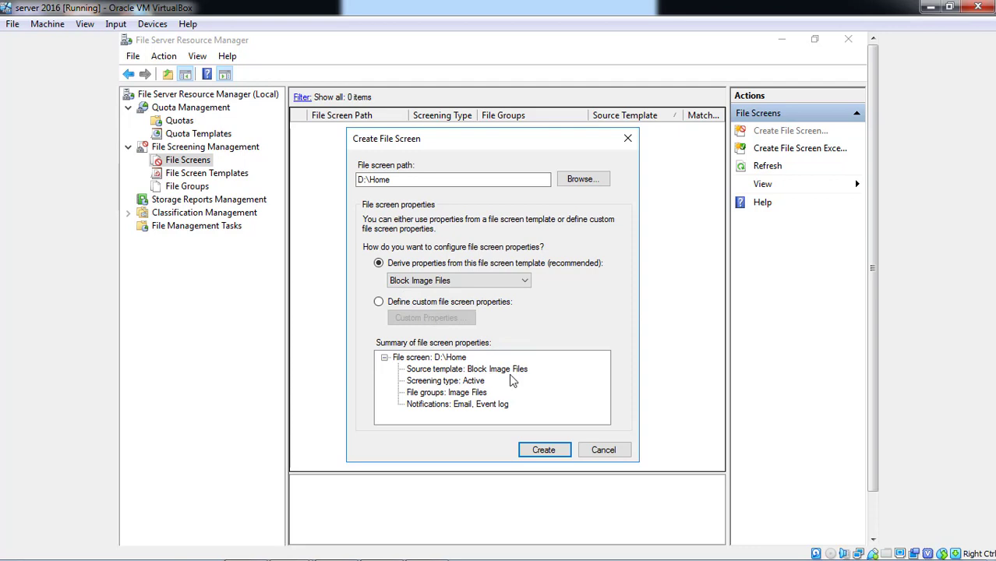
left_click(543, 450)
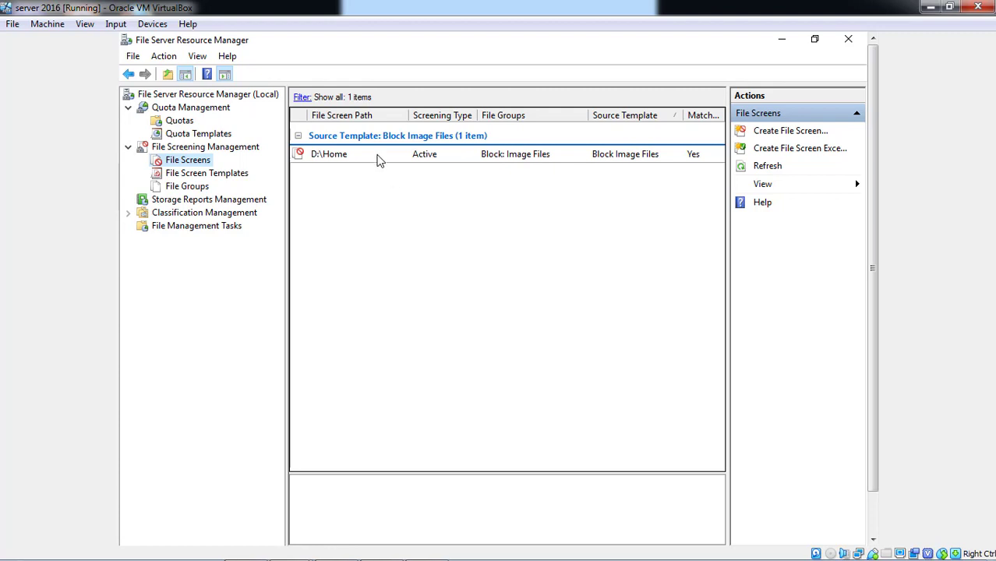
Edit the D:\Home file screen properties to also block Executable Files and E-mail Files.
left_click(374, 157)
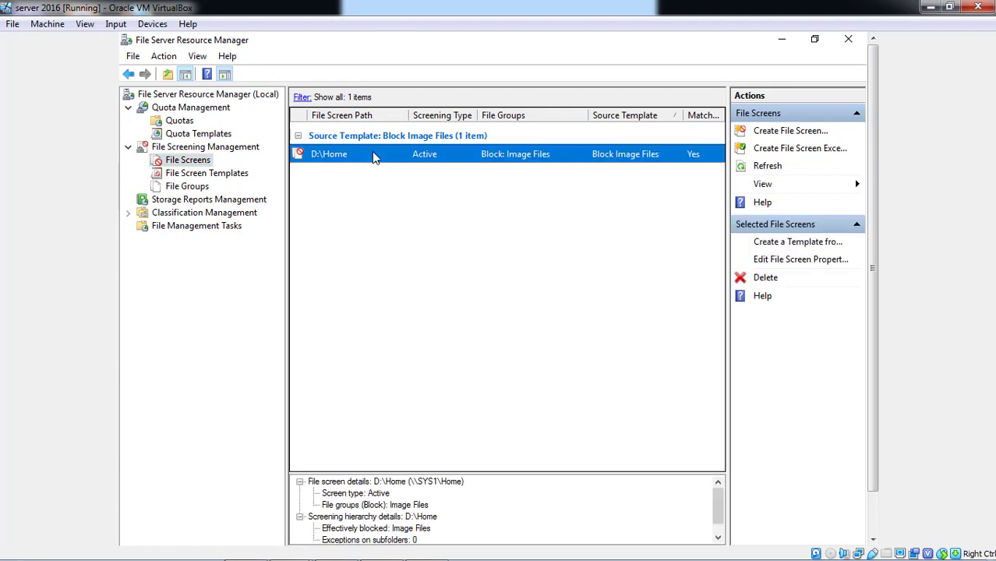
right_click(374, 157)
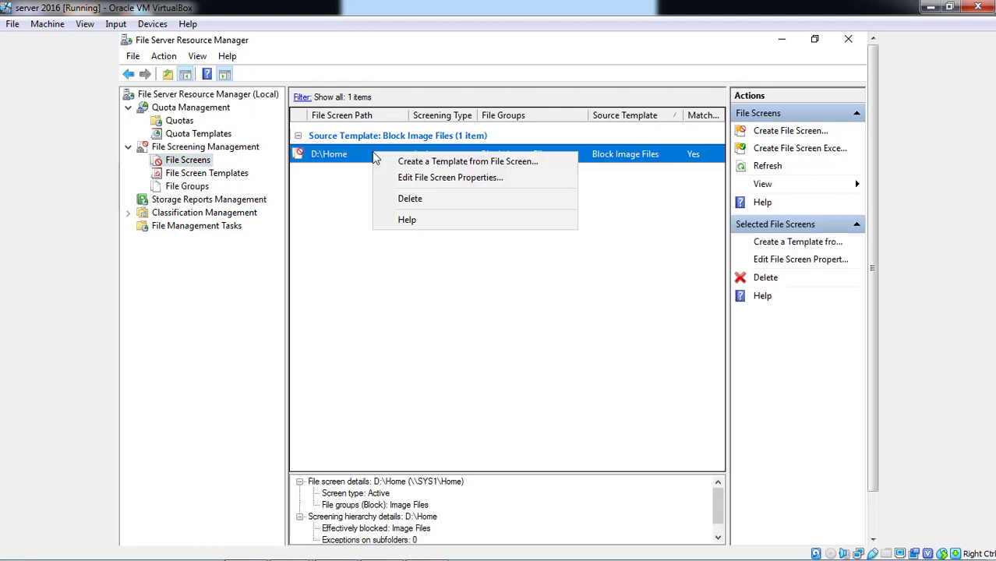
left_click(402, 178)
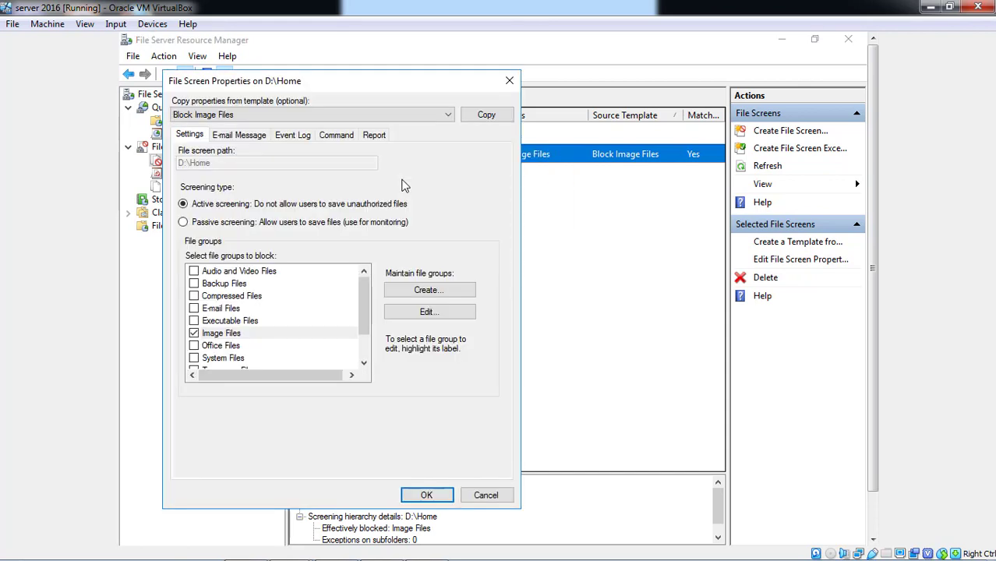
left_click(350, 114)
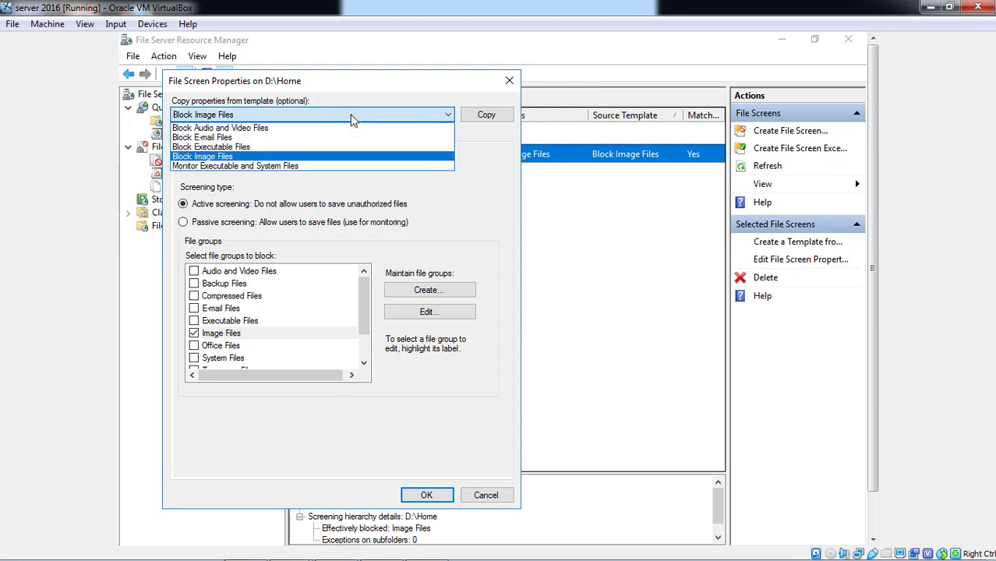
left_click(350, 115)
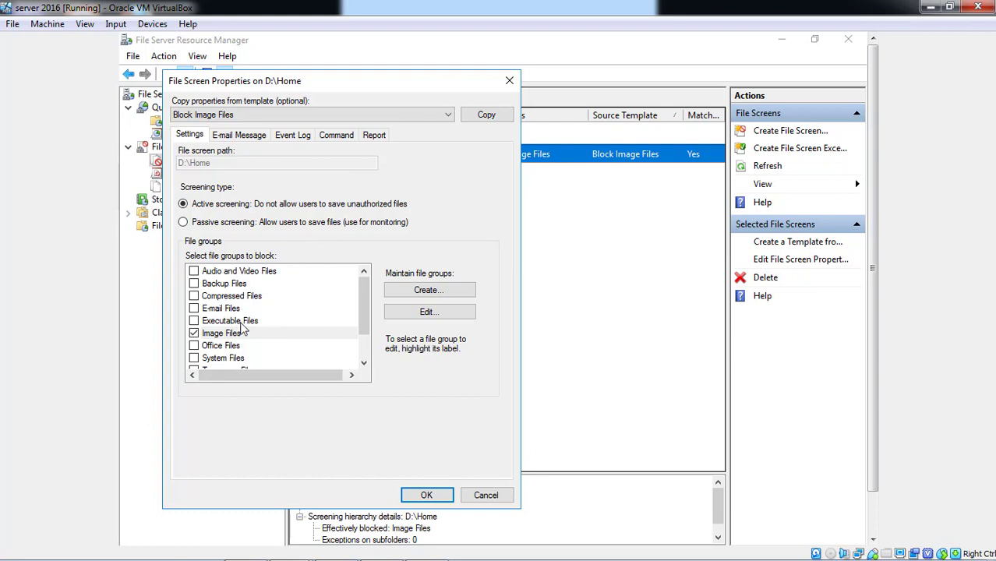
left_click(194, 322)
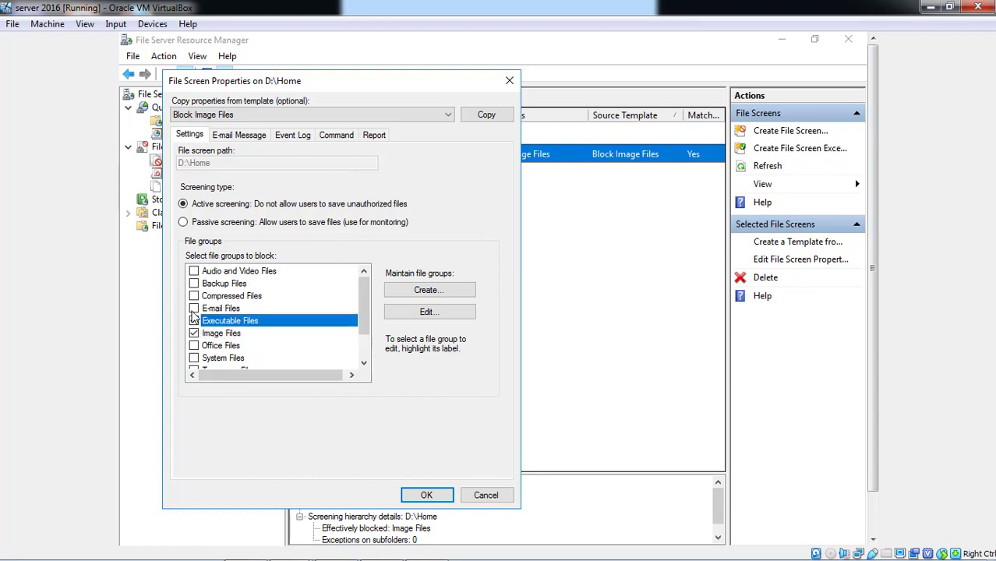
left_click(194, 309)
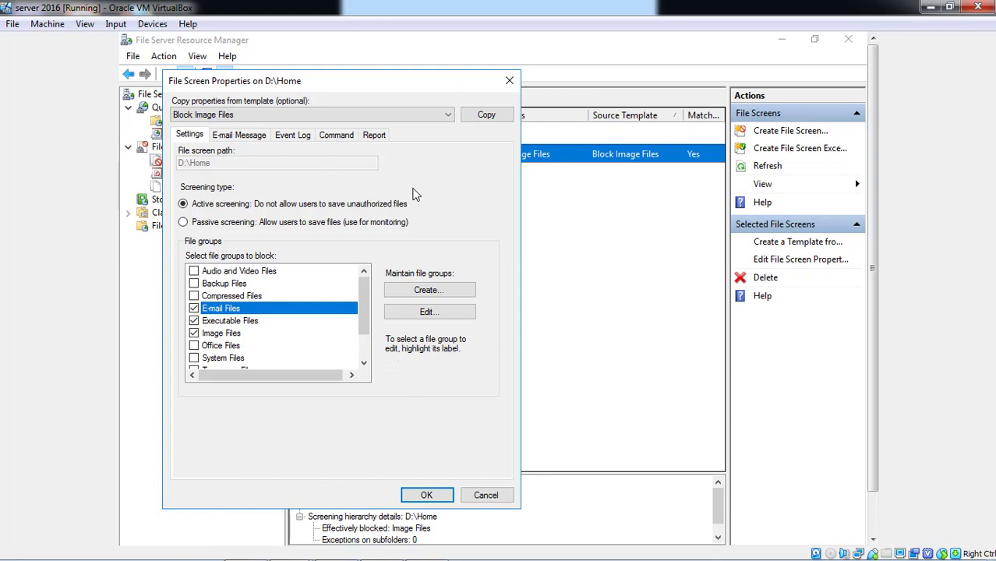
left_click(425, 497)
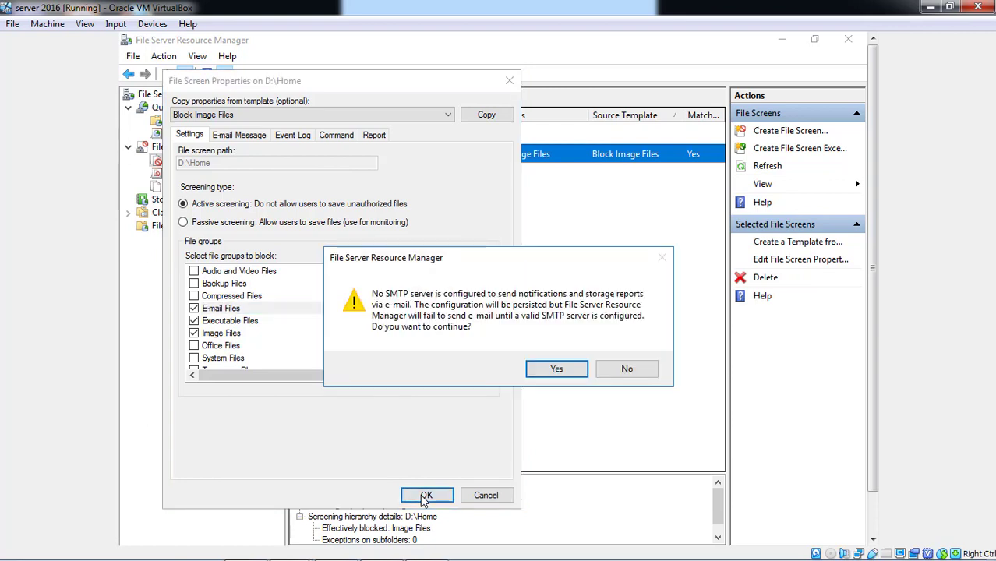
Accept the missing SMTP server warnings, save the file screen, and view its details.
left_click(601, 372)
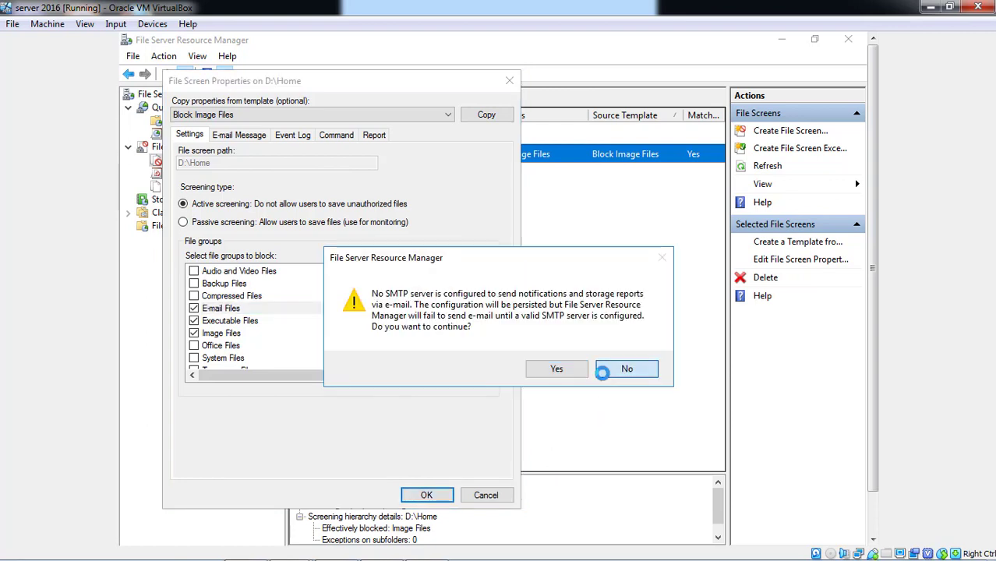
left_click(258, 136)
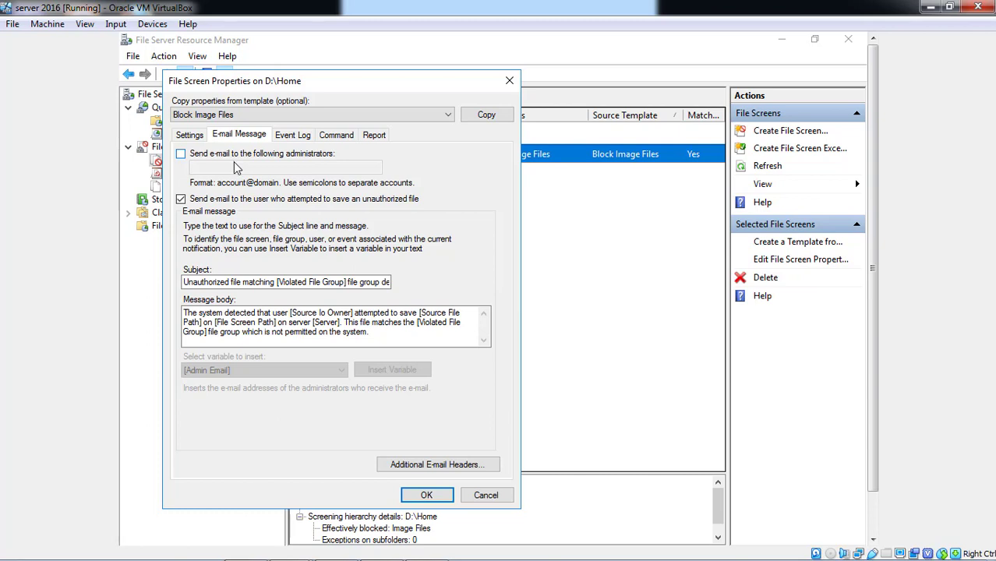
left_click(205, 137)
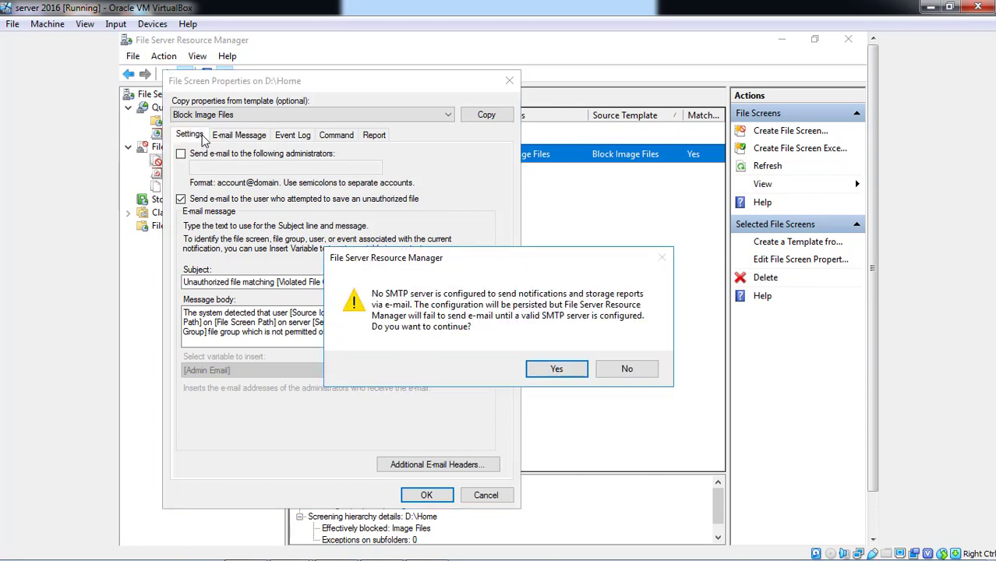
left_click(567, 372)
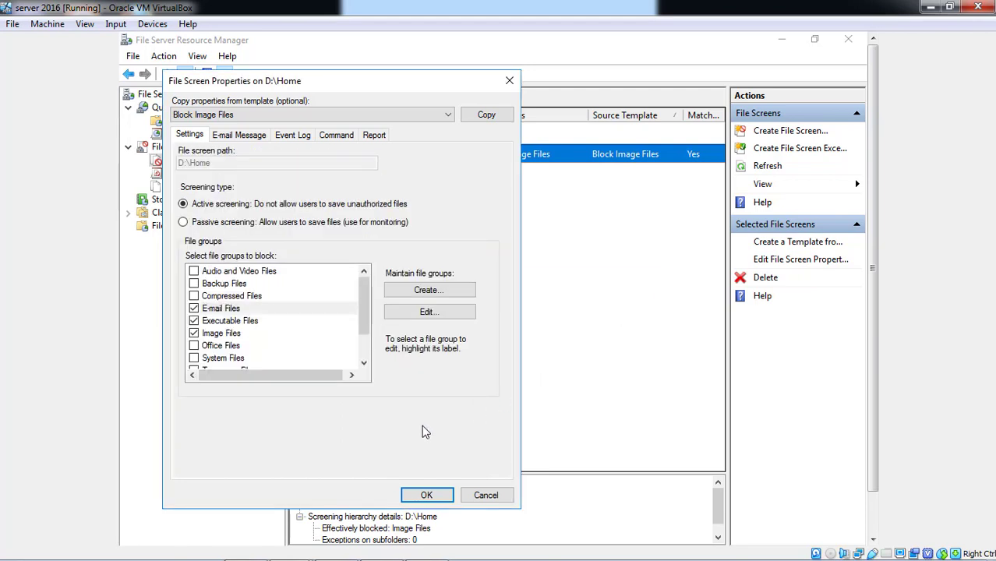
left_click(427, 494)
left_click(567, 371)
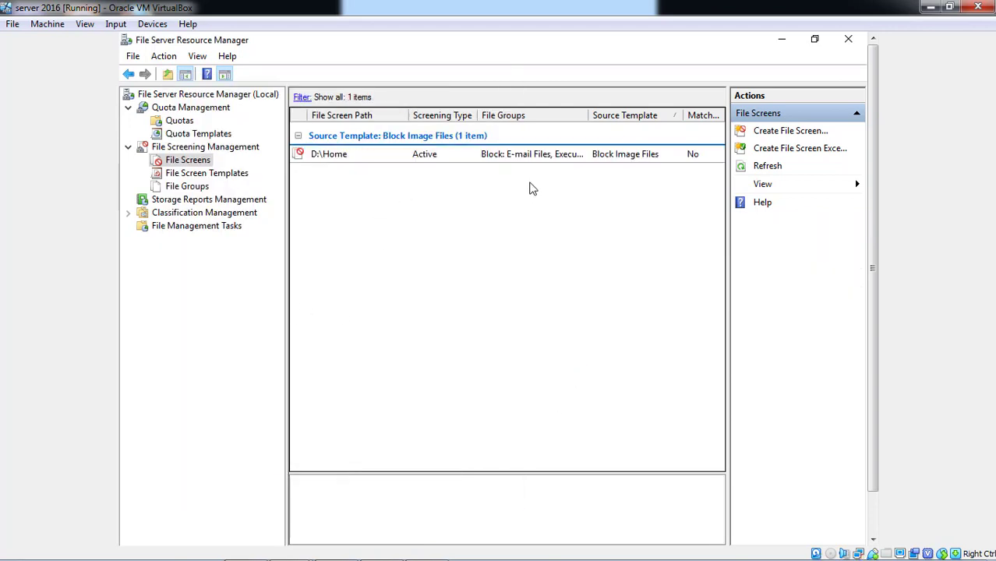
left_click(463, 160)
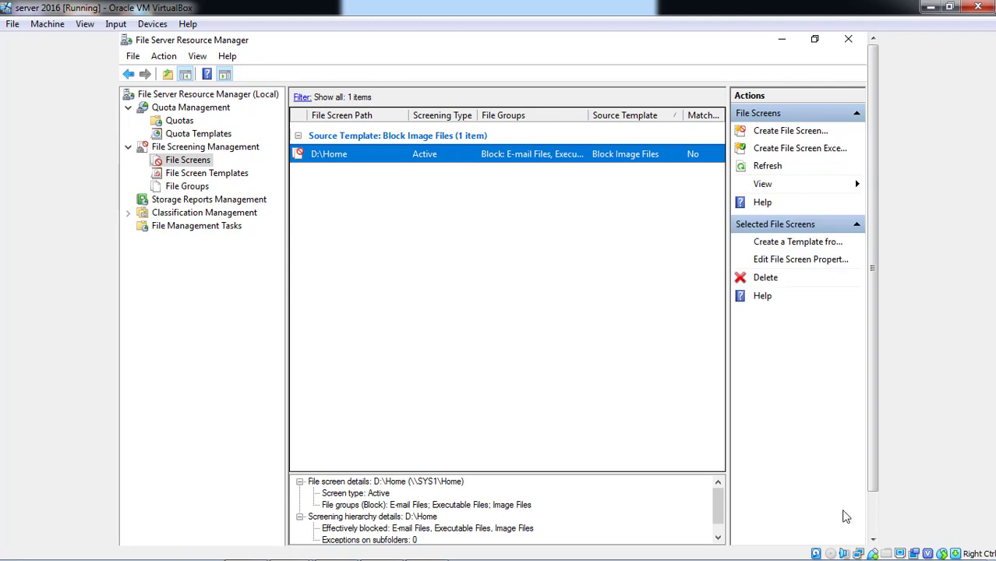
Launch Command Prompt via 'cmd' in the This PC address bar and run gpupdate/force.
left_click(872, 524)
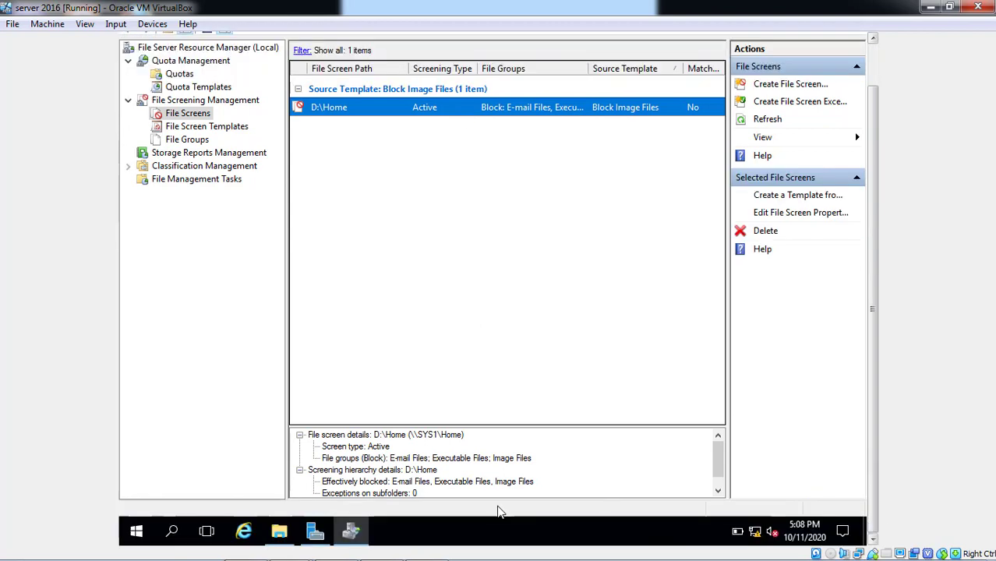
left_click(283, 533)
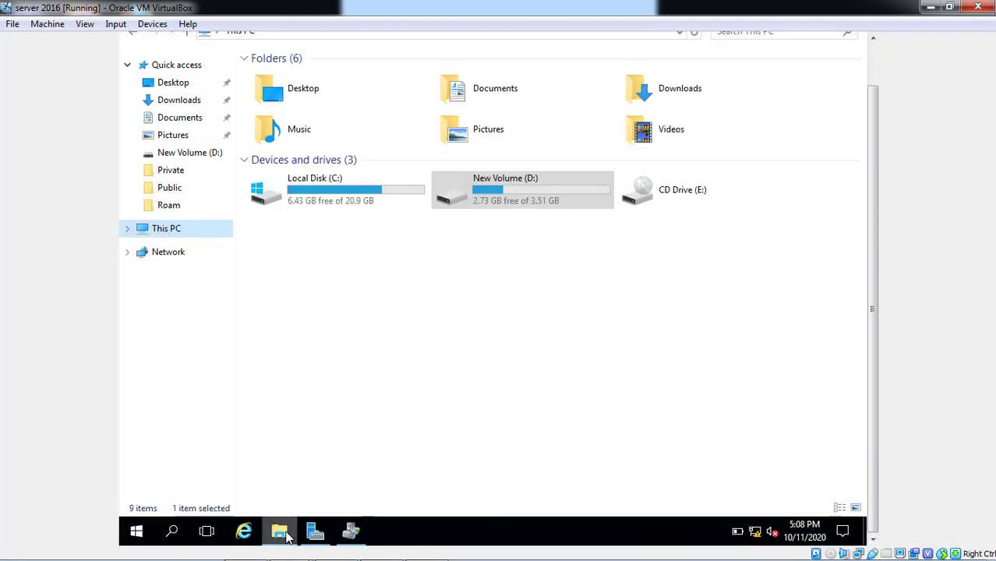
left_click(875, 79)
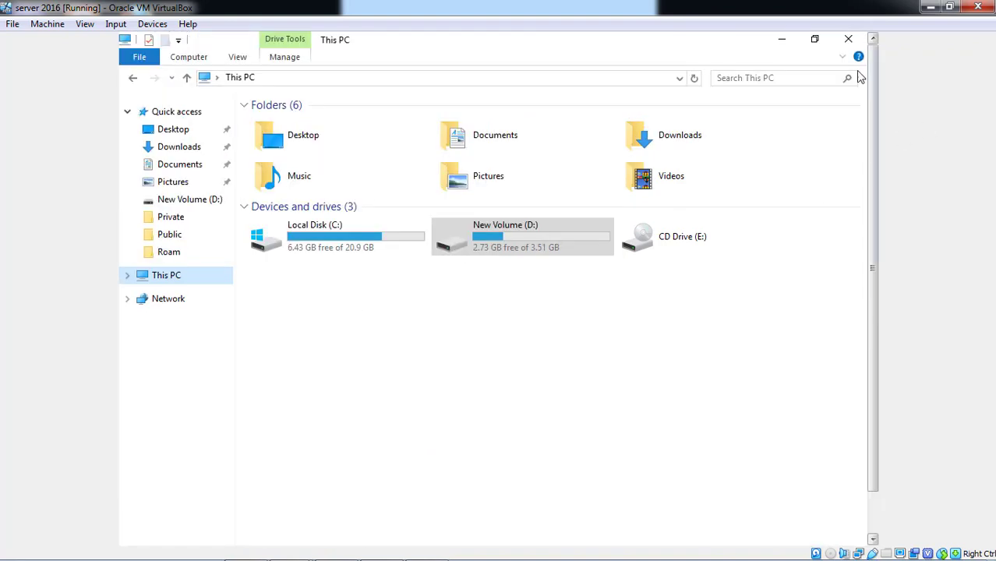
left_click(510, 79)
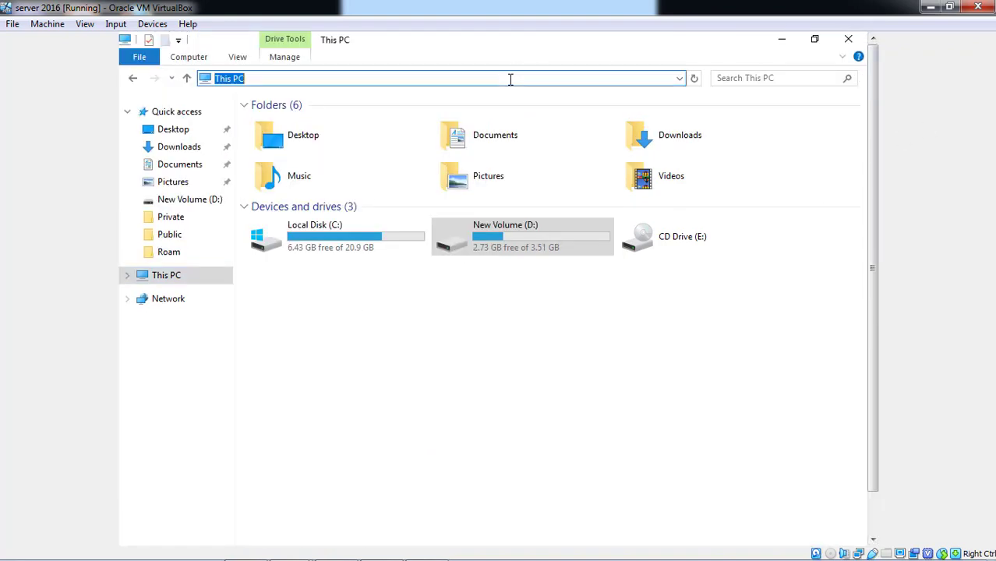
type("cmd.exe")
key("Return")
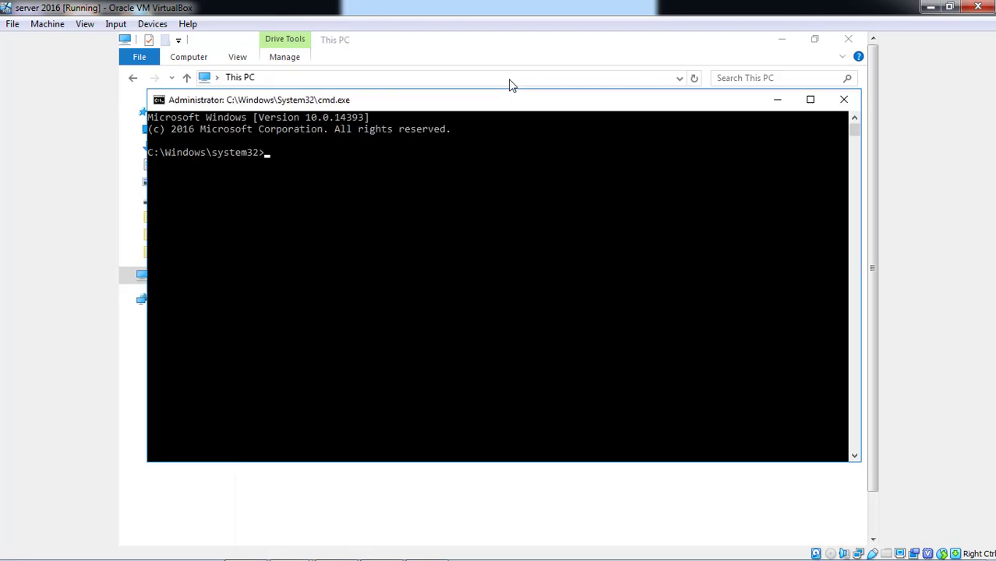
type("gpupdate/force")
key("Return")
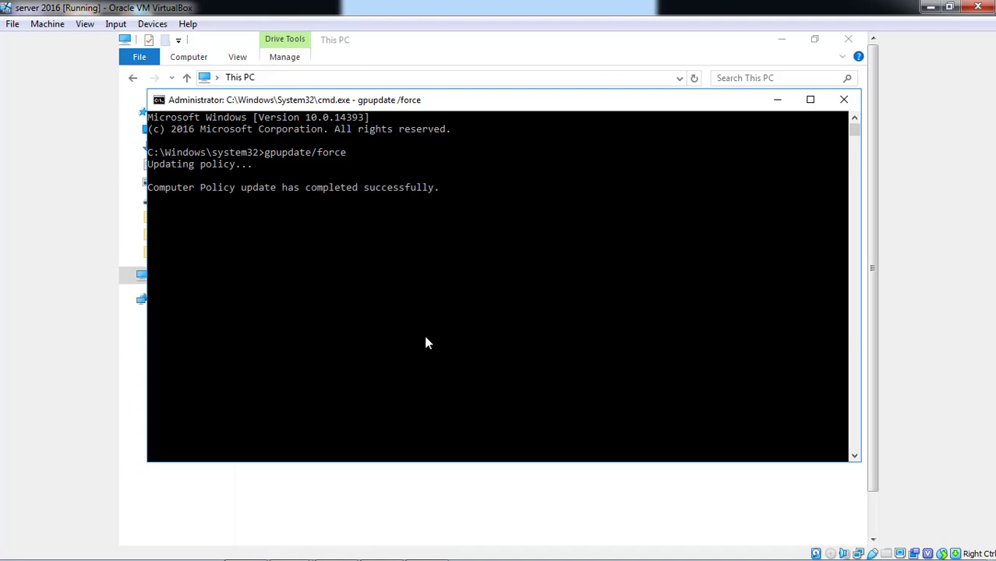
In the Windows 10 VM, send Ctrl-Alt-Del and sign in with the test user's password.
left_click(304, 549)
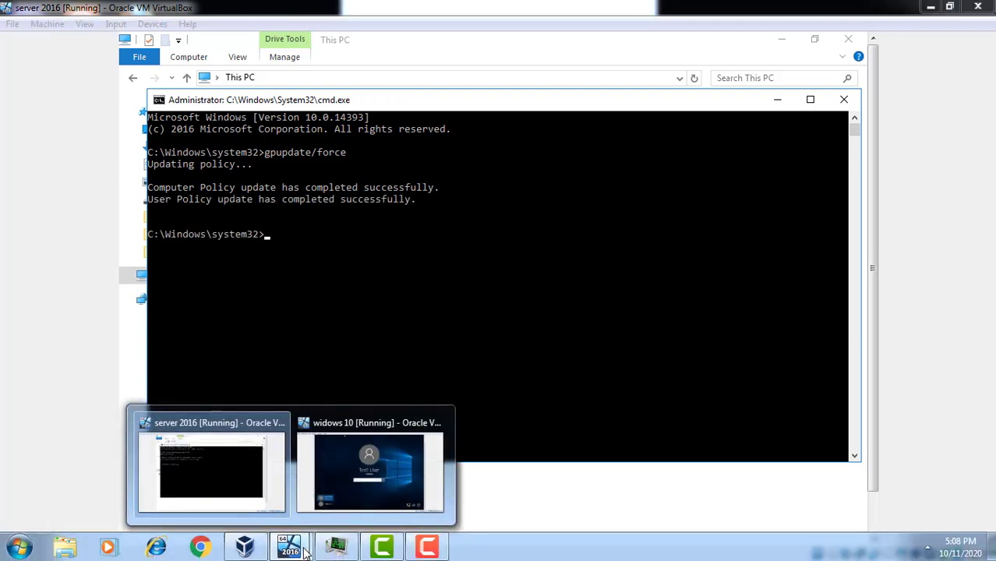
left_click(385, 496)
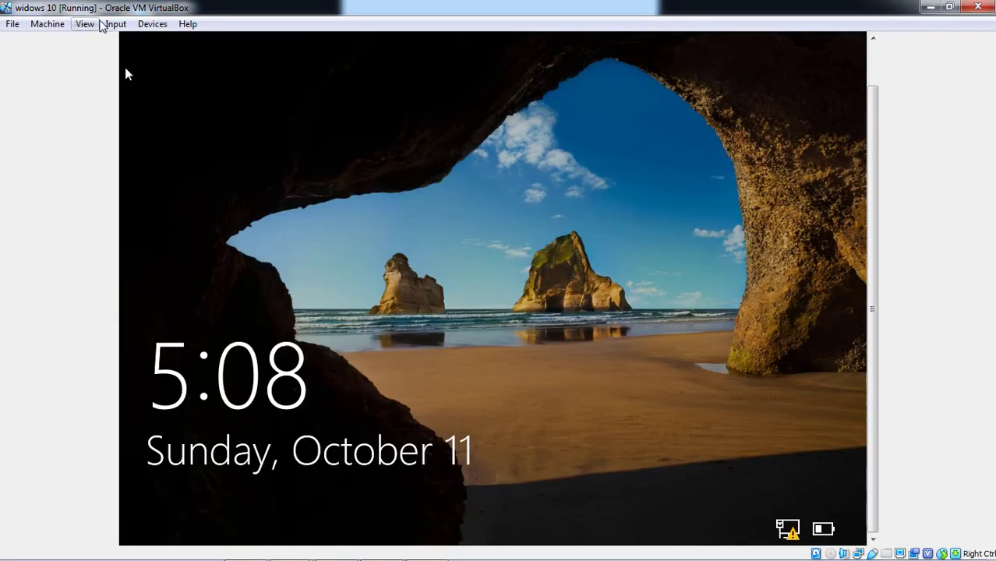
left_click(115, 24)
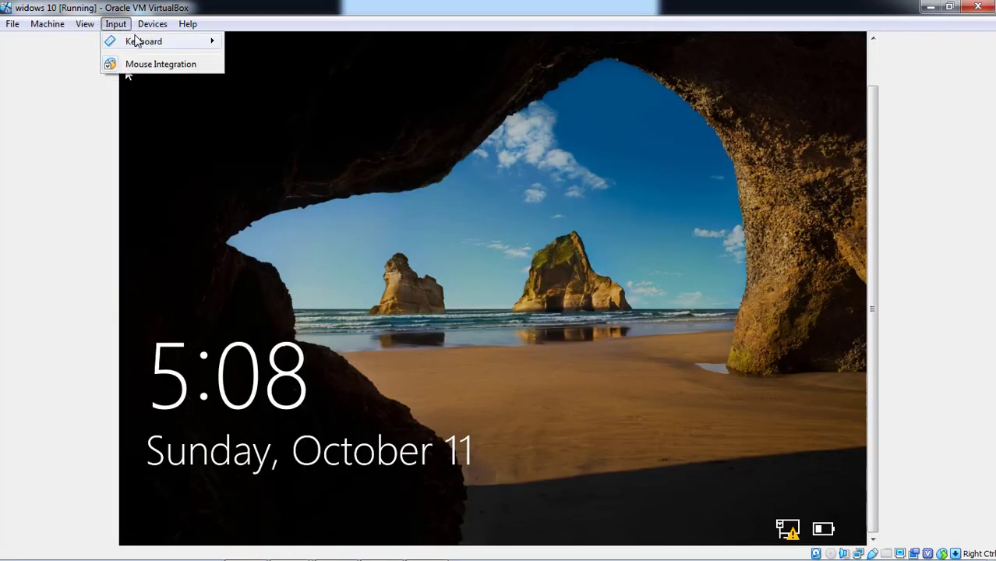
mouse_move(136, 41)
left_click(279, 71)
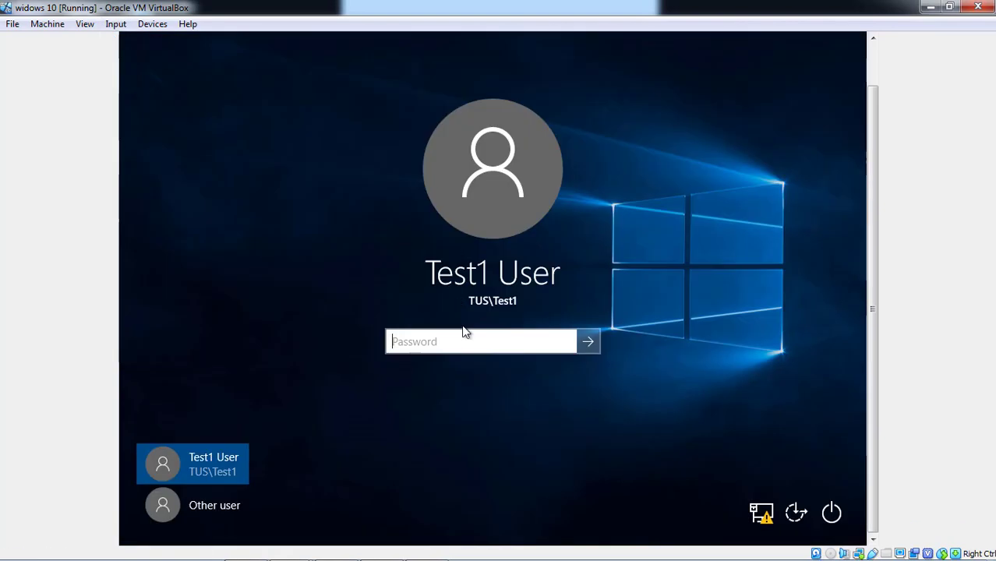
type("****")
key("Return")
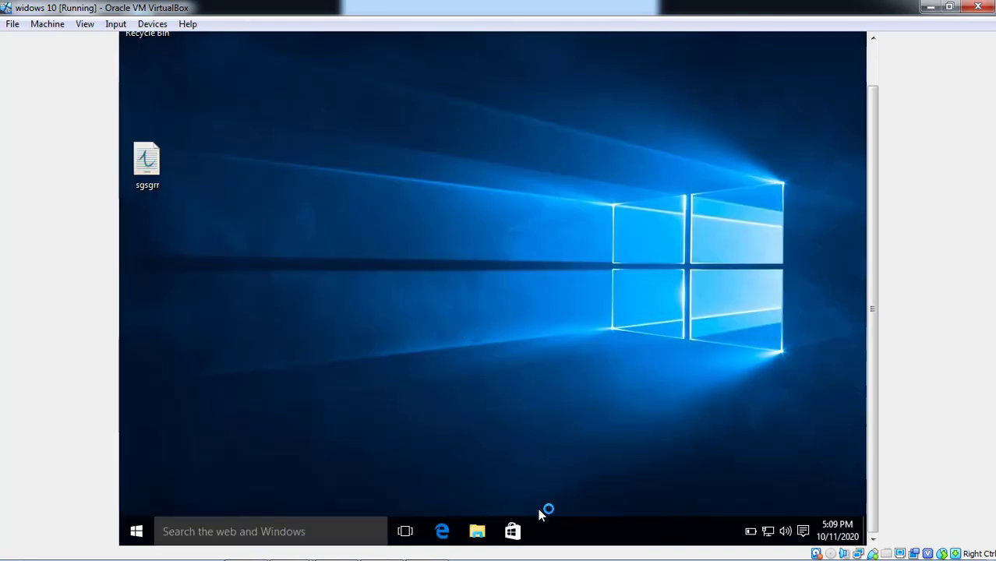
Open File Explorer, go to This PC, and open the mapped Z: home drive.
left_click(477, 532)
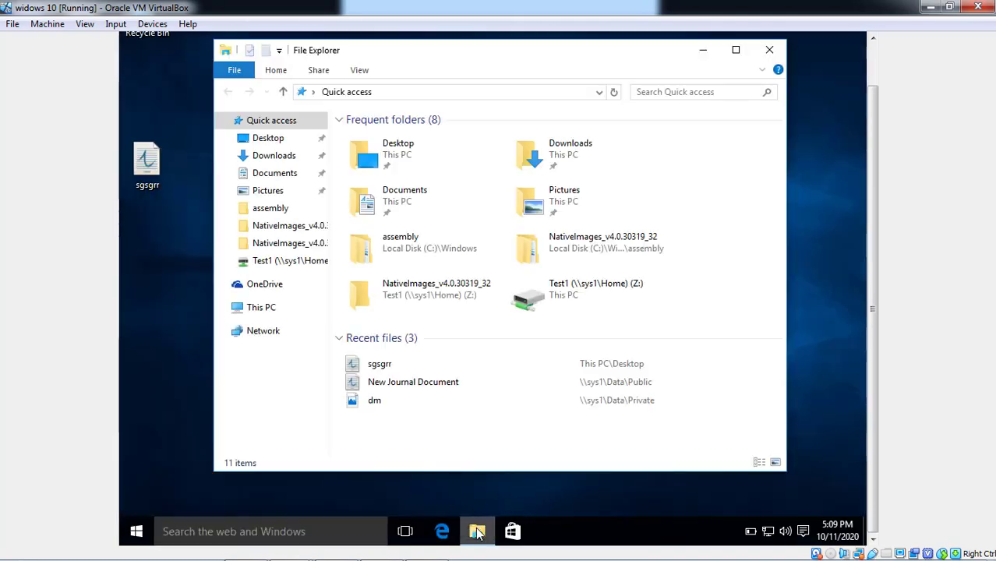
left_click(265, 314)
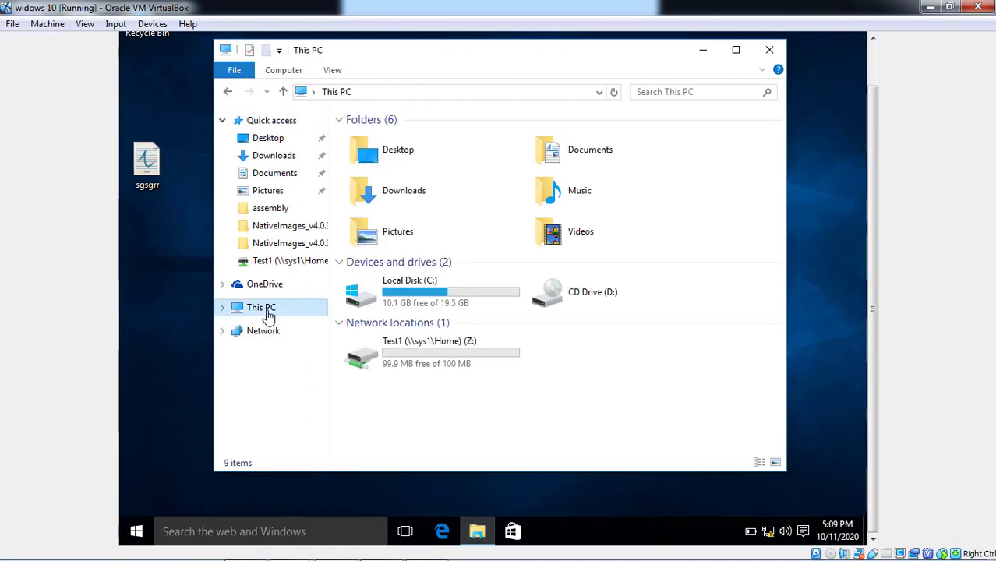
double_click(447, 364)
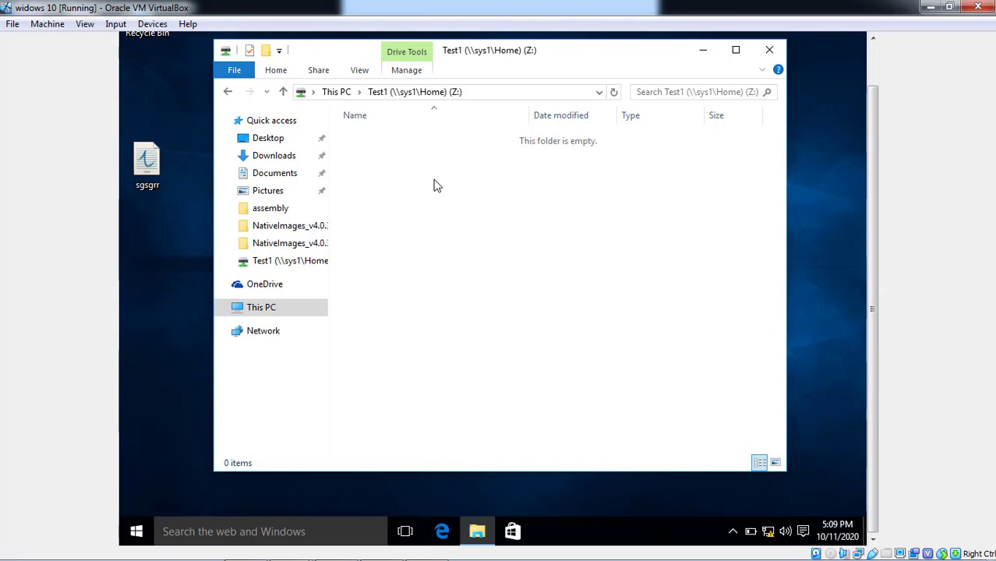
Create a new folder named test on the Z: drive.
right_click(437, 186)
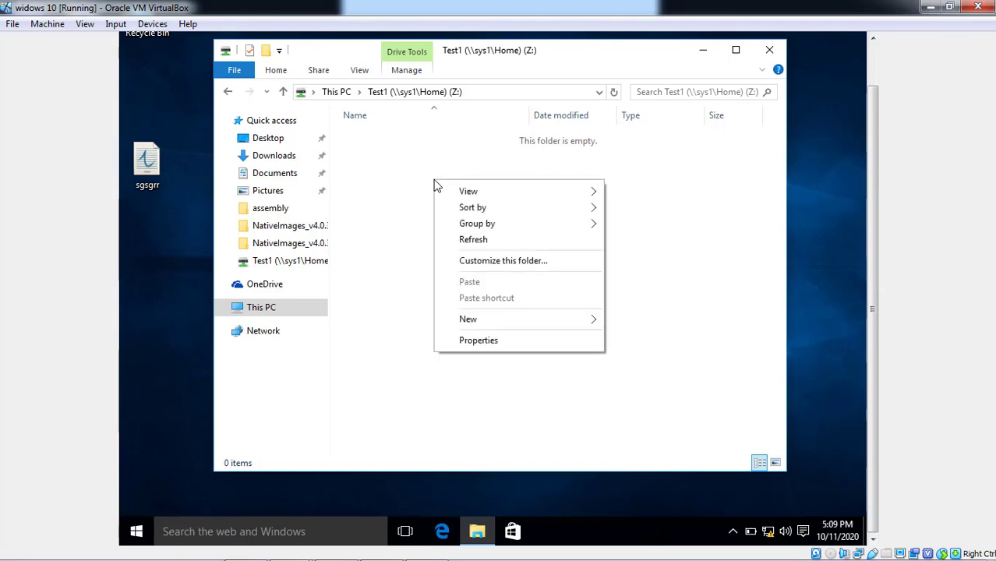
mouse_move(467, 326)
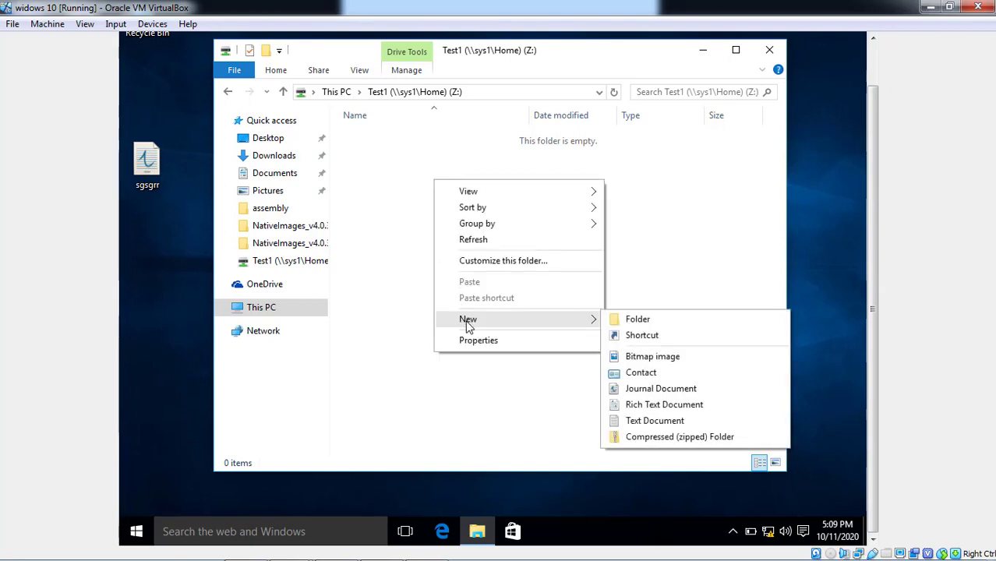
left_click(637, 322)
type("test")
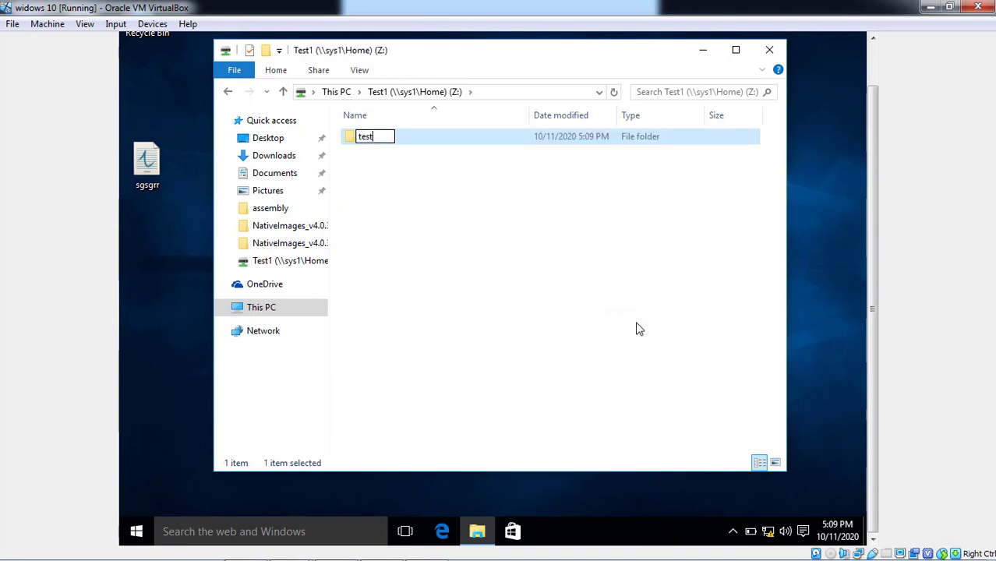
key("Return")
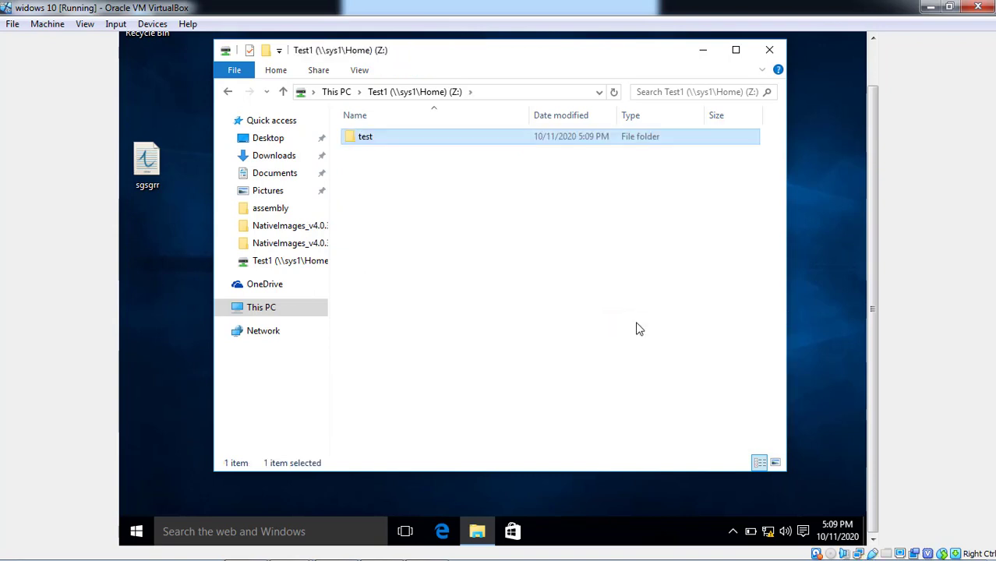
Create an empty text document named tes on the Z: drive.
right_click(427, 171)
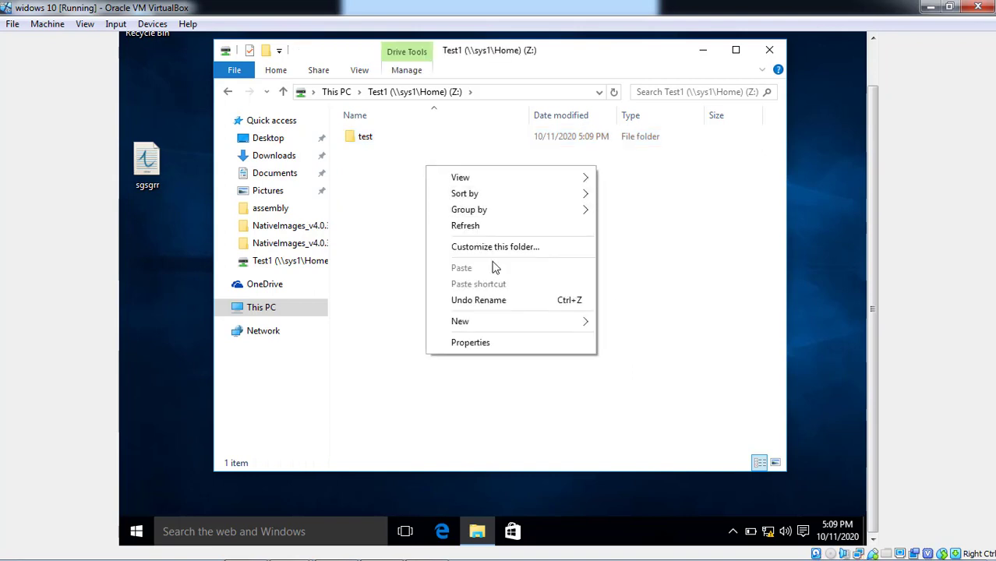
mouse_move(483, 326)
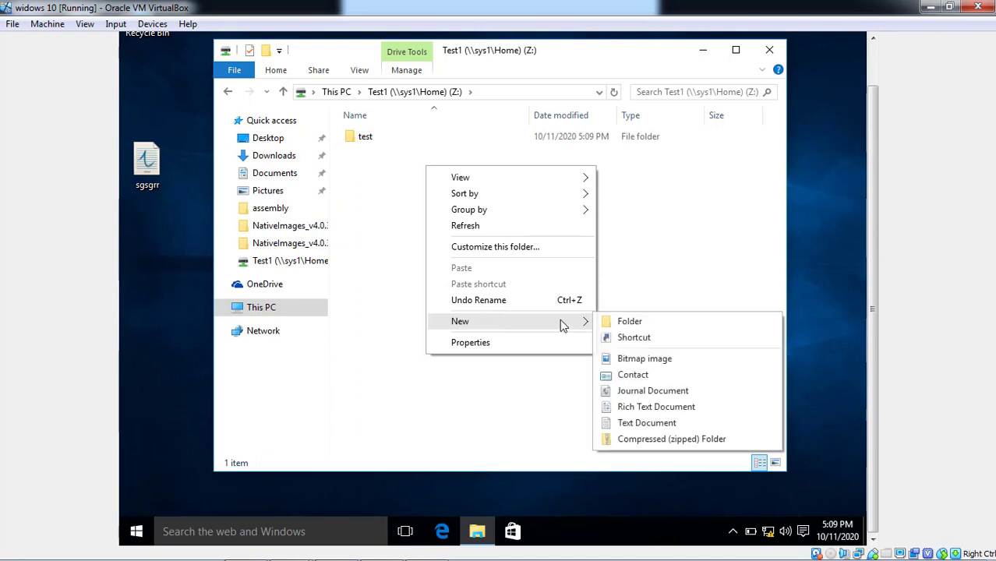
left_click(646, 424)
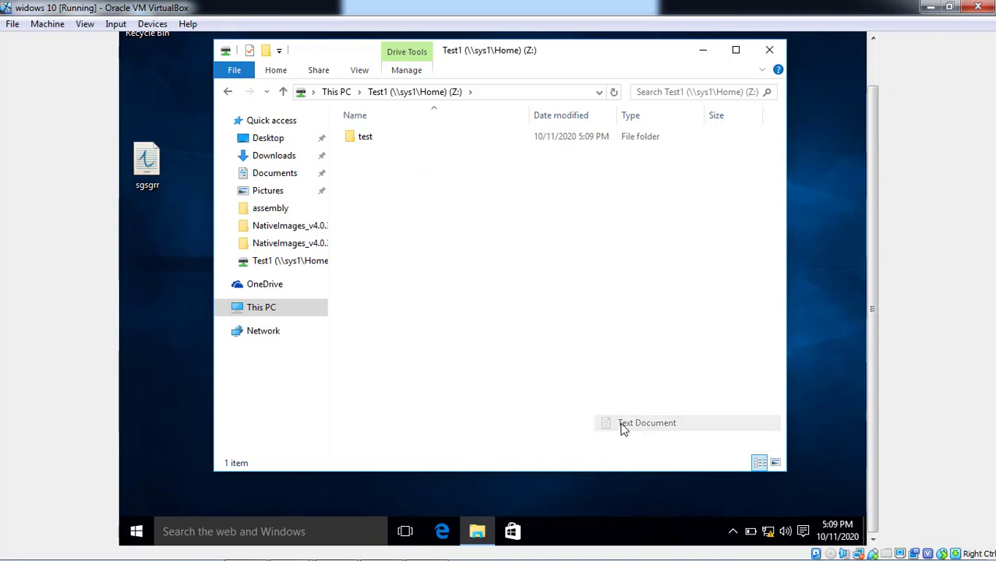
type("tes")
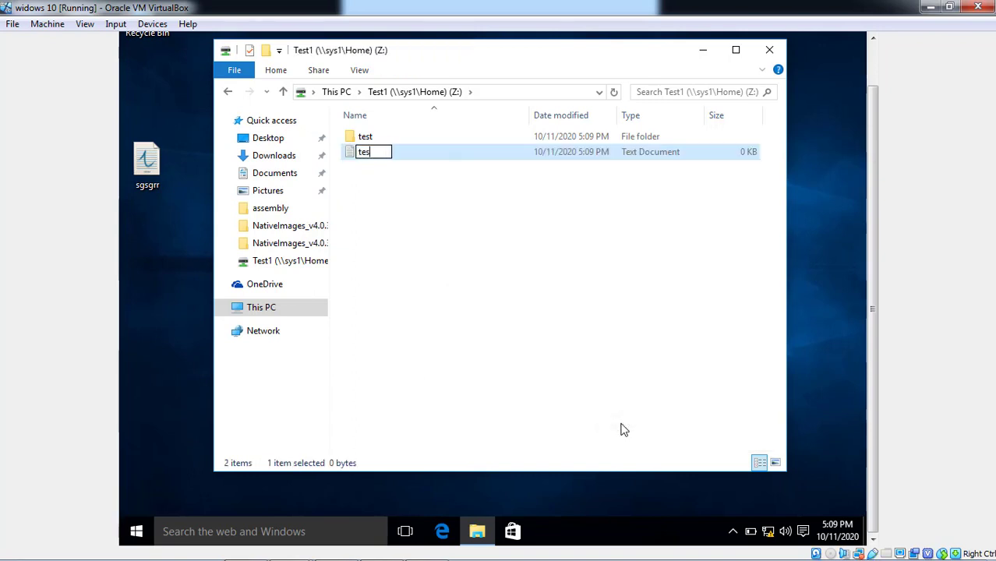
key("Return")
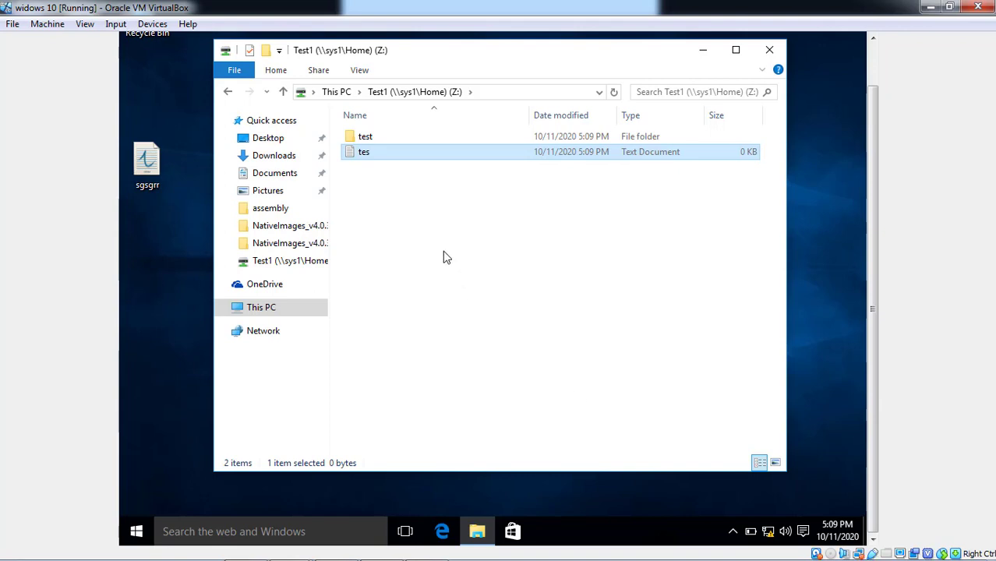
right_click(445, 258)
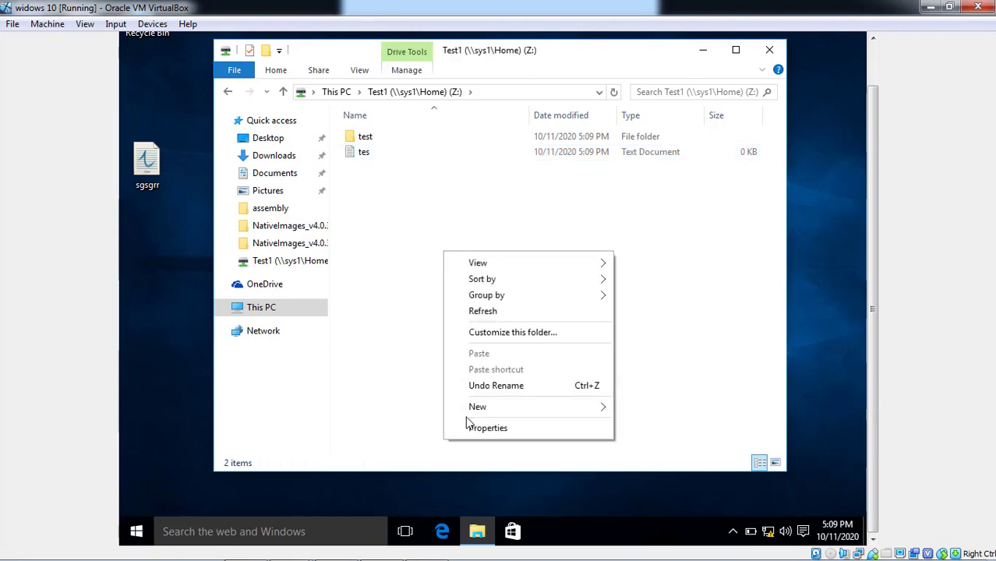
mouse_move(472, 413)
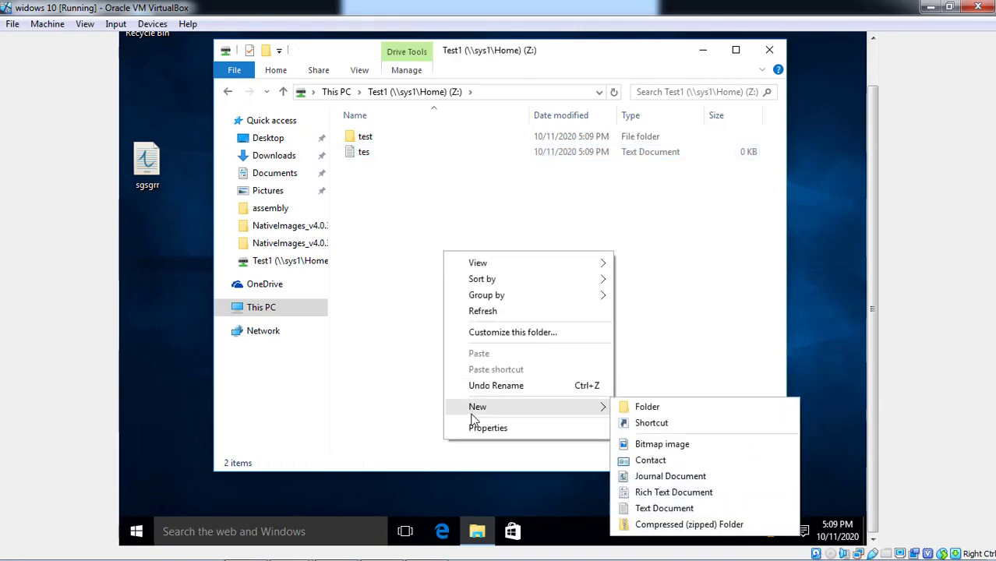
Attempt to create a new bitmap image on Z: and cancel the Access Denied message.
left_click(657, 446)
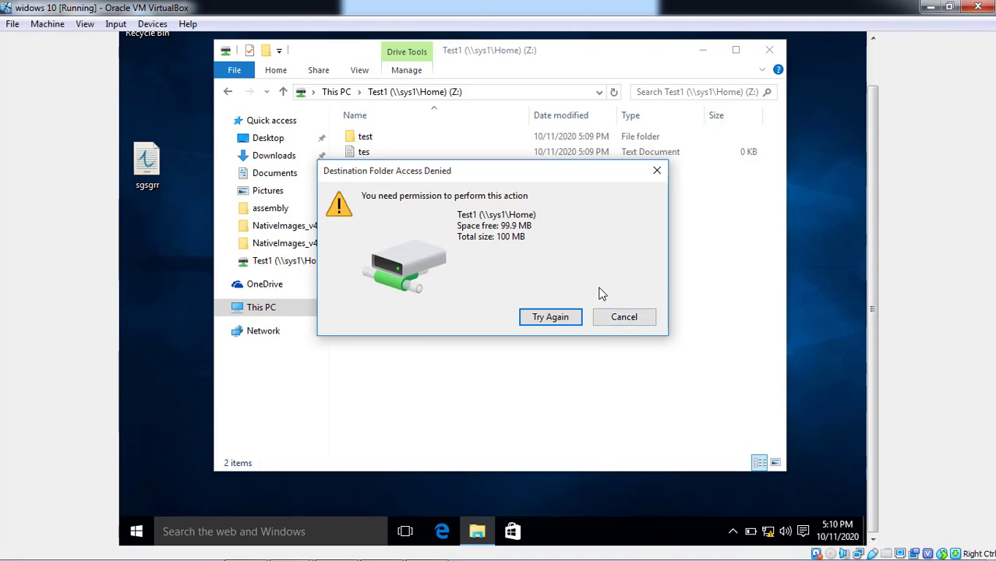
left_click(618, 318)
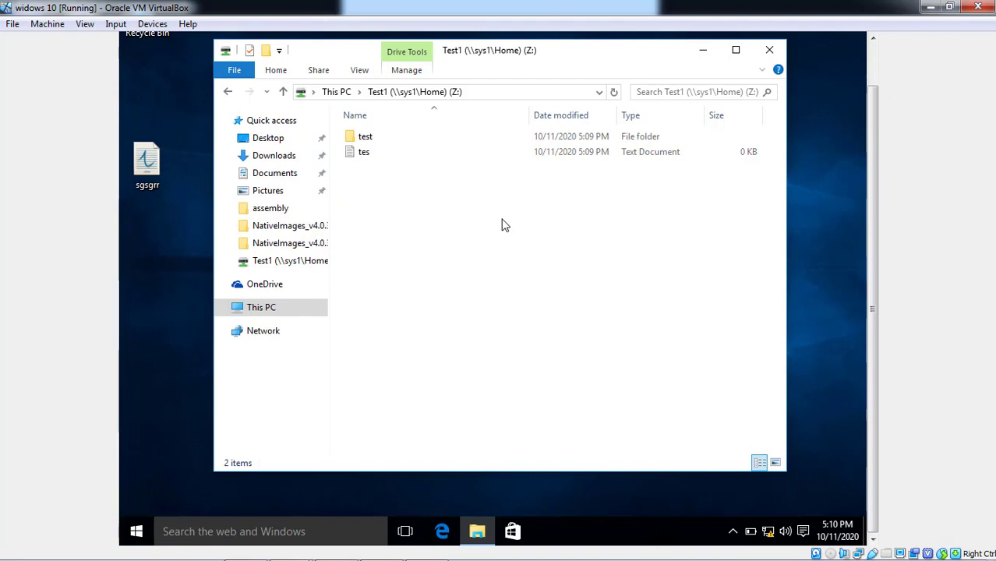
mouse_move(334, 552)
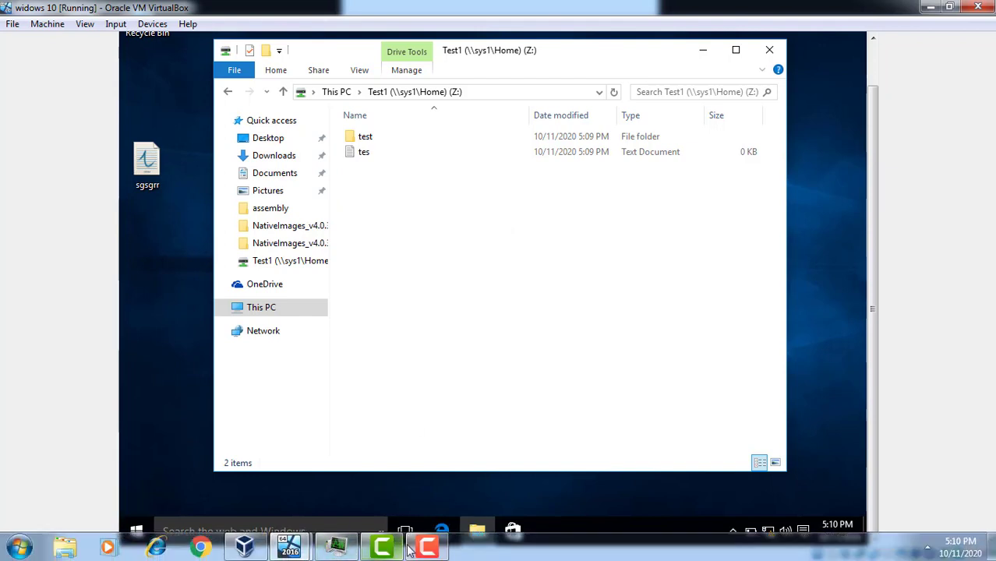
Sign the test user out of Windows 10 from the Start menu.
left_click(139, 532)
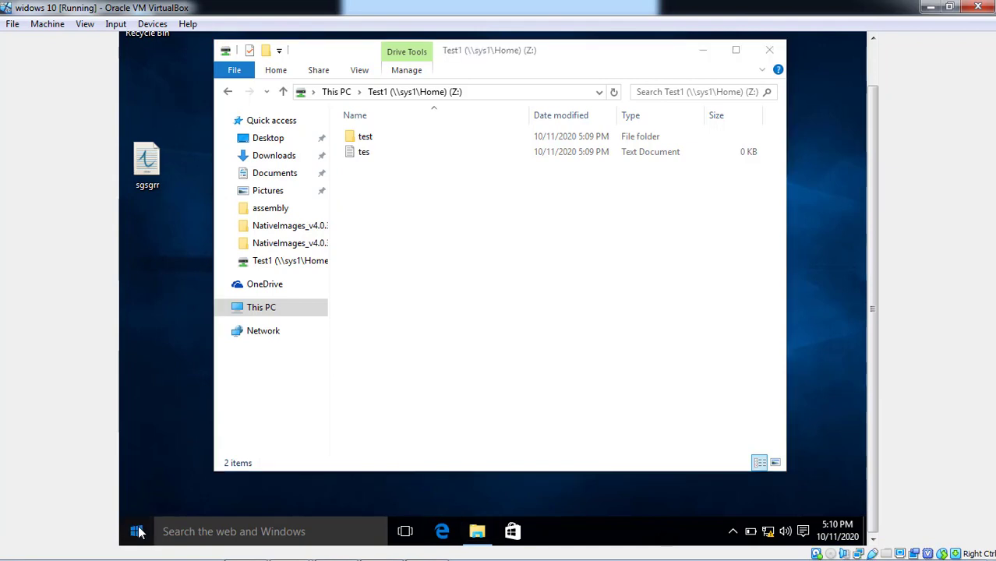
left_click(156, 117)
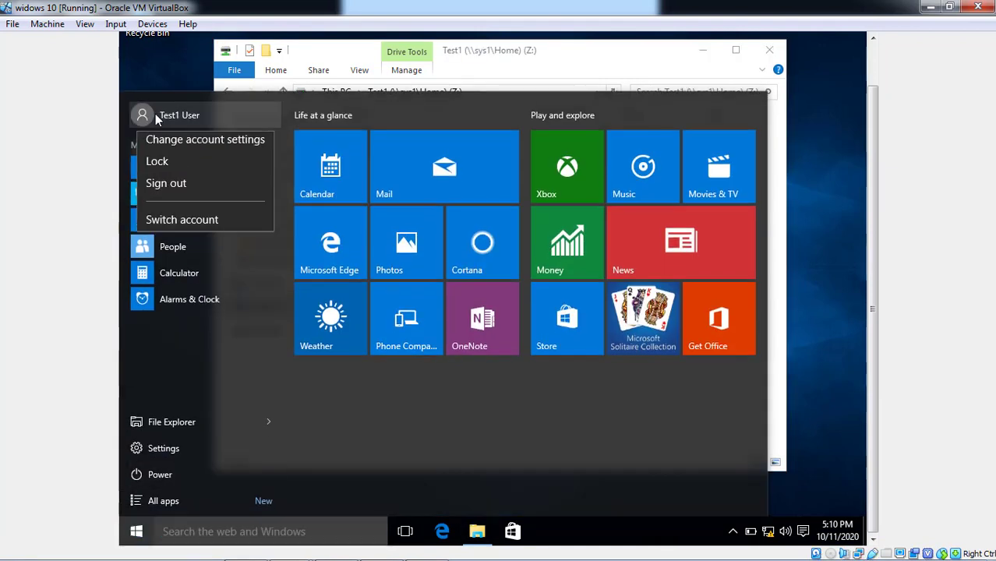
left_click(163, 189)
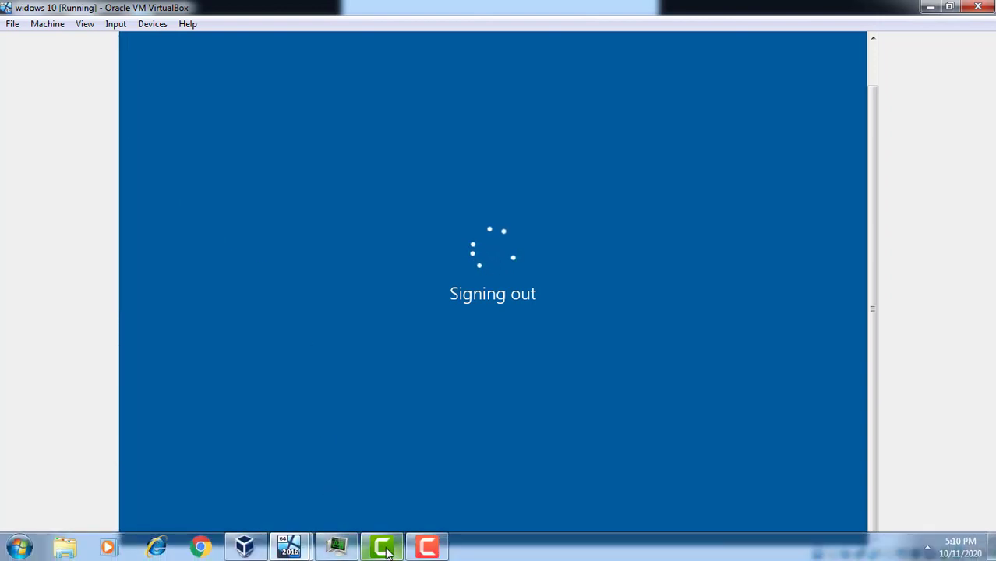
Switch to the server 2016 VM and bring up File Server Resource Manager.
left_click(265, 549)
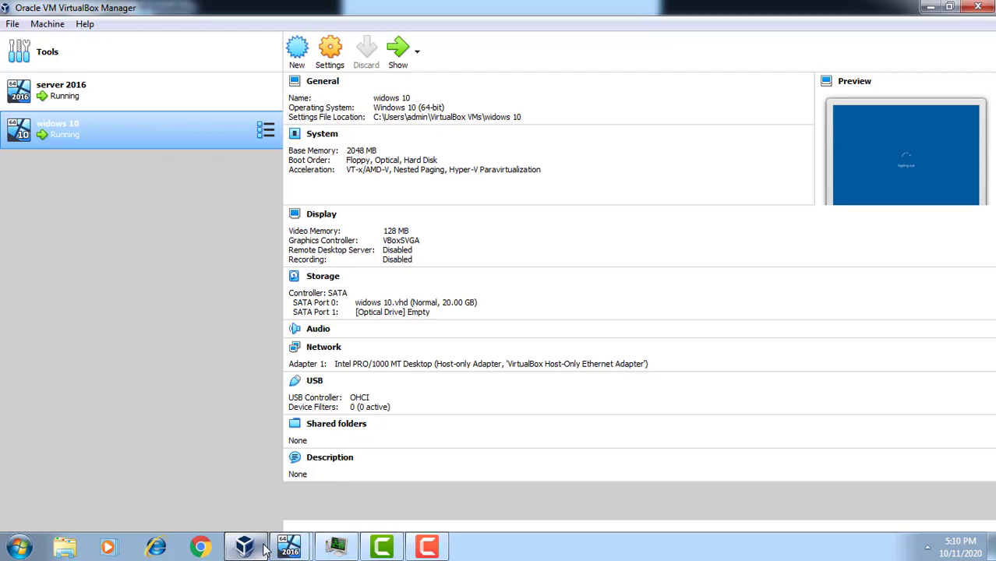
left_click(319, 548)
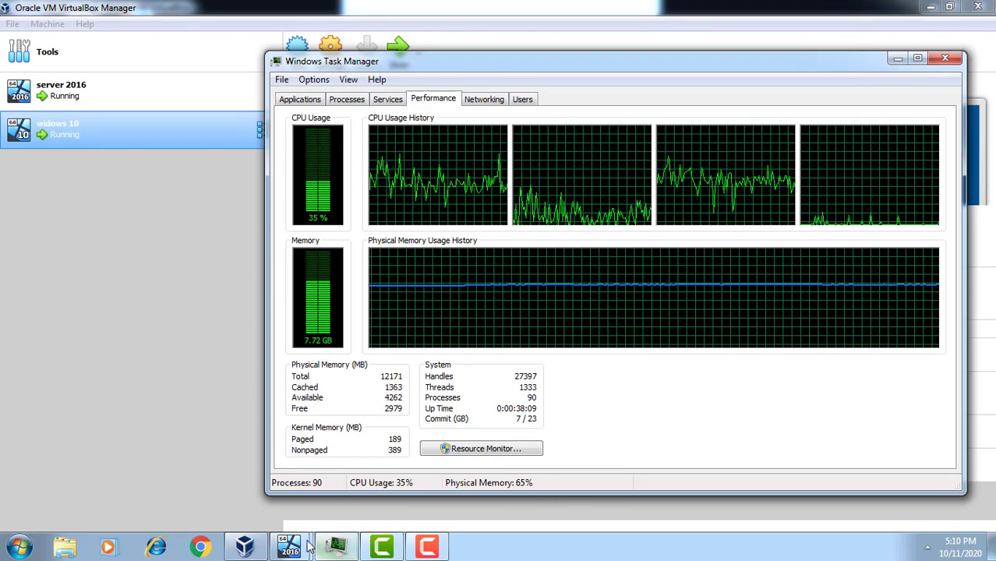
mouse_move(290, 546)
left_click(268, 506)
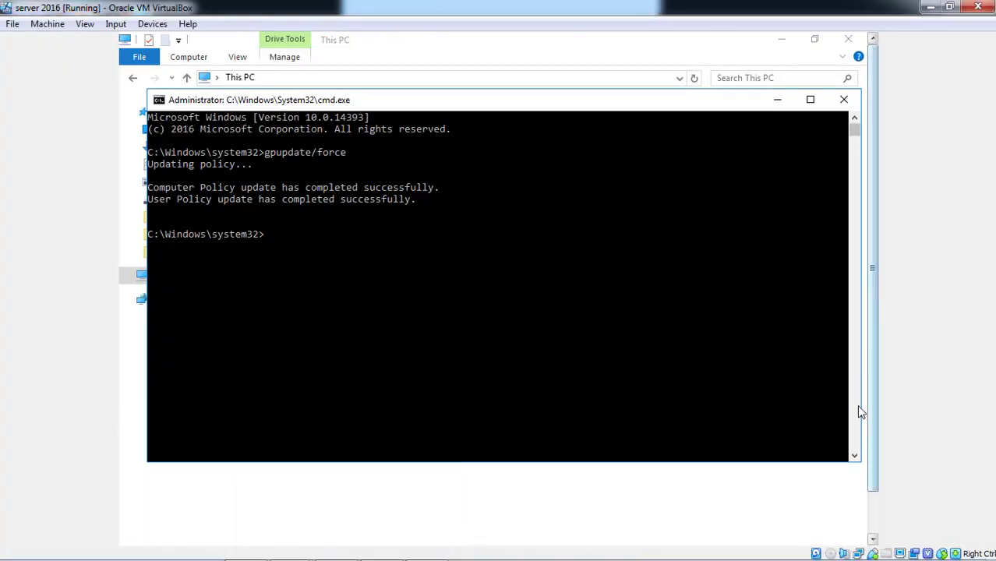
left_click(876, 505)
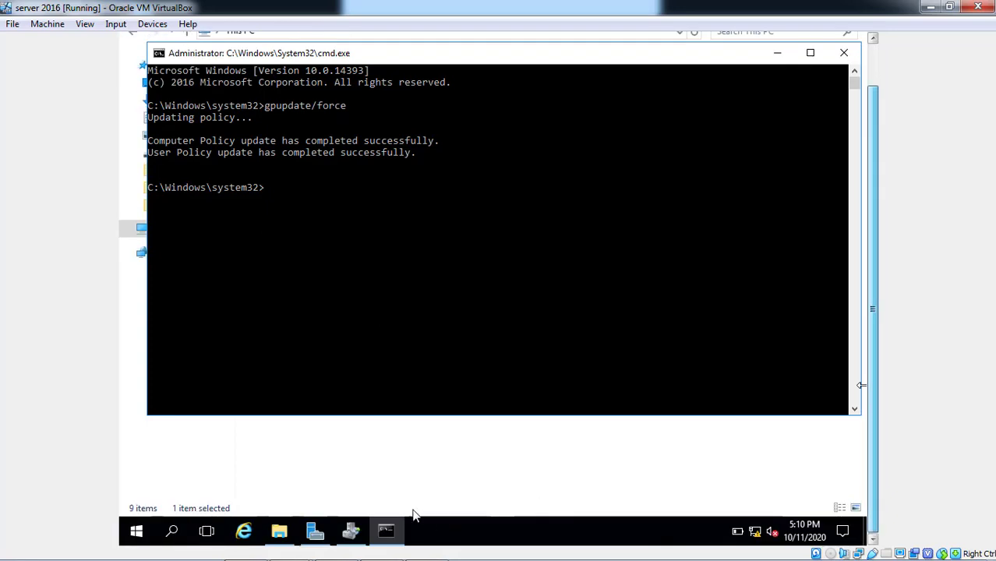
left_click(351, 531)
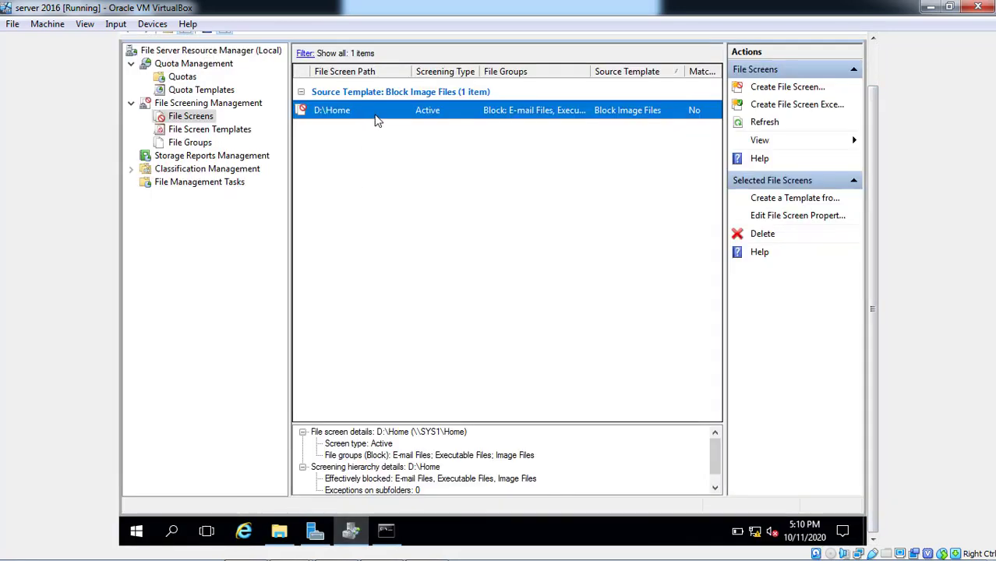
Add Compressed Files to the D:\Home file screen, accept the SMTP warning, and return to Command Prompt.
right_click(375, 117)
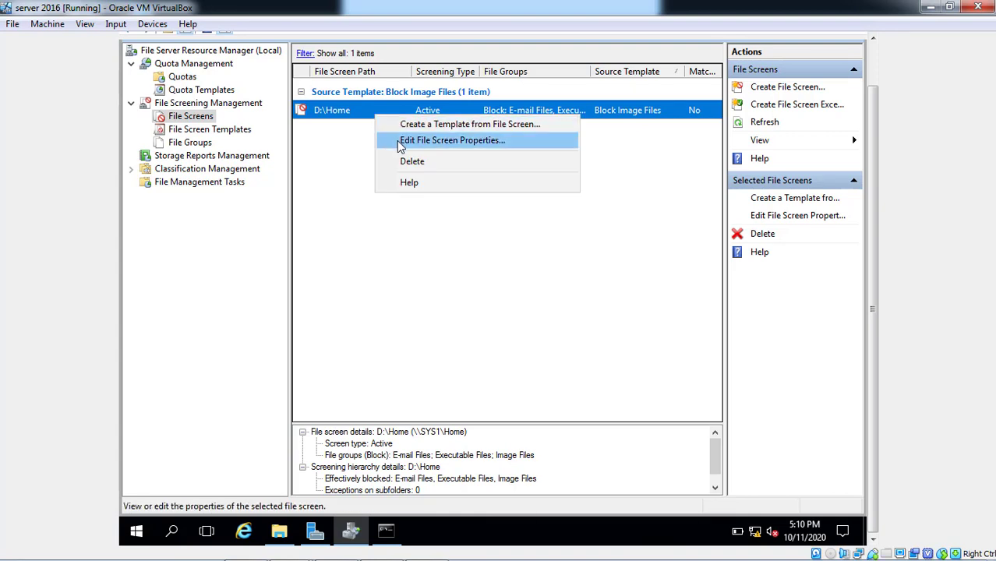
left_click(400, 142)
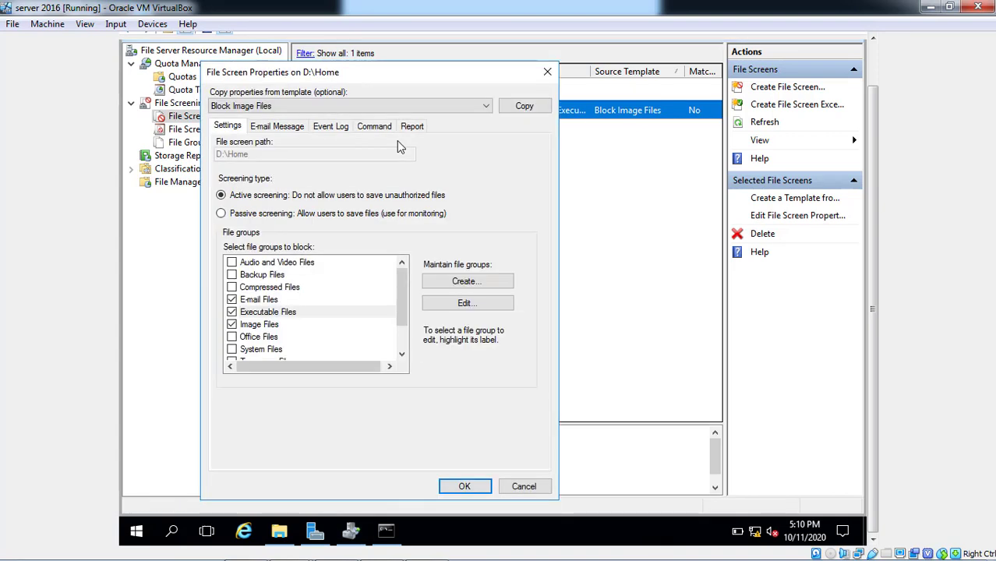
left_click(232, 288)
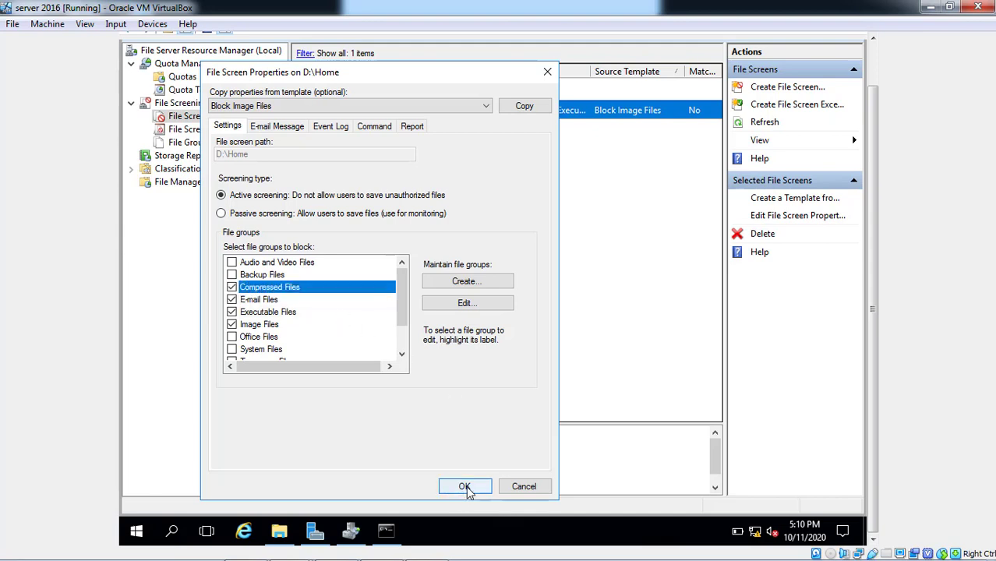
left_click(464, 487)
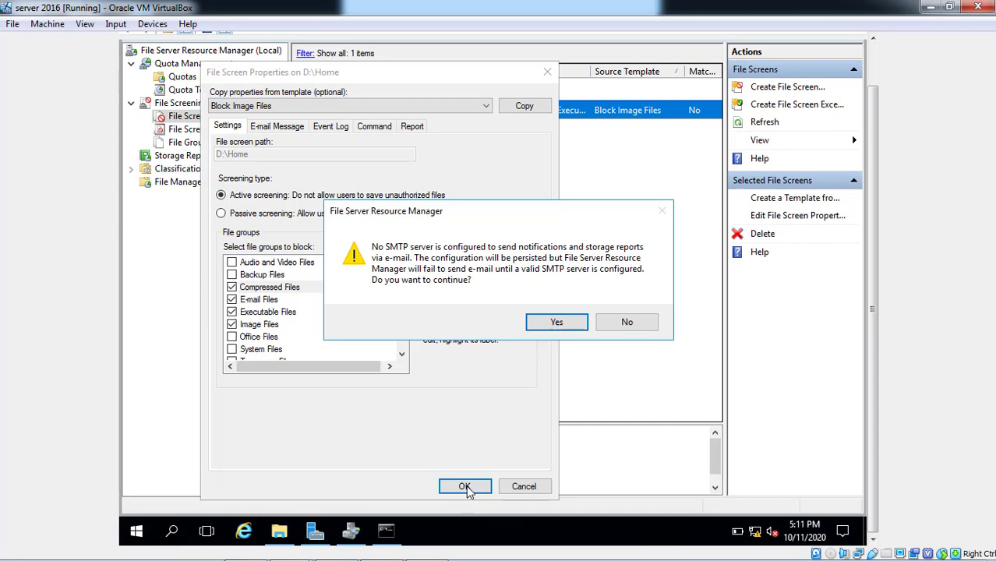
left_click(578, 324)
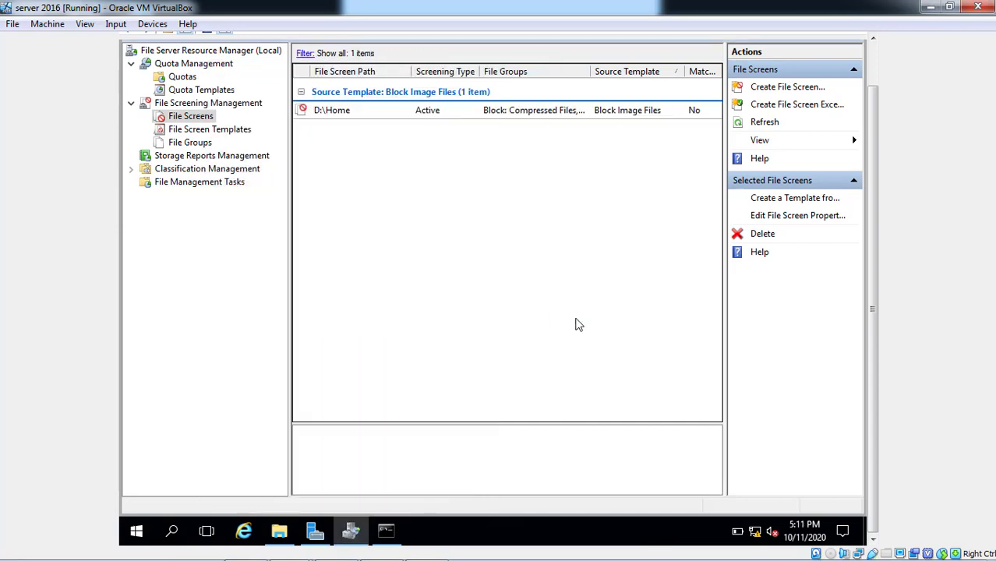
left_click(385, 530)
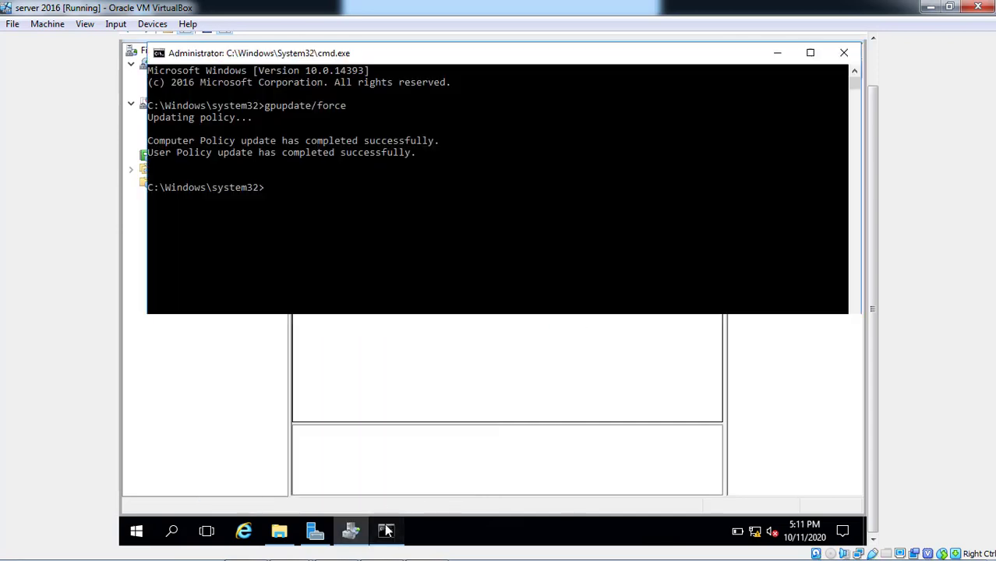
Rerun gpupdate /force so Computer and User Policy both update successfully again.
left_click(435, 237)
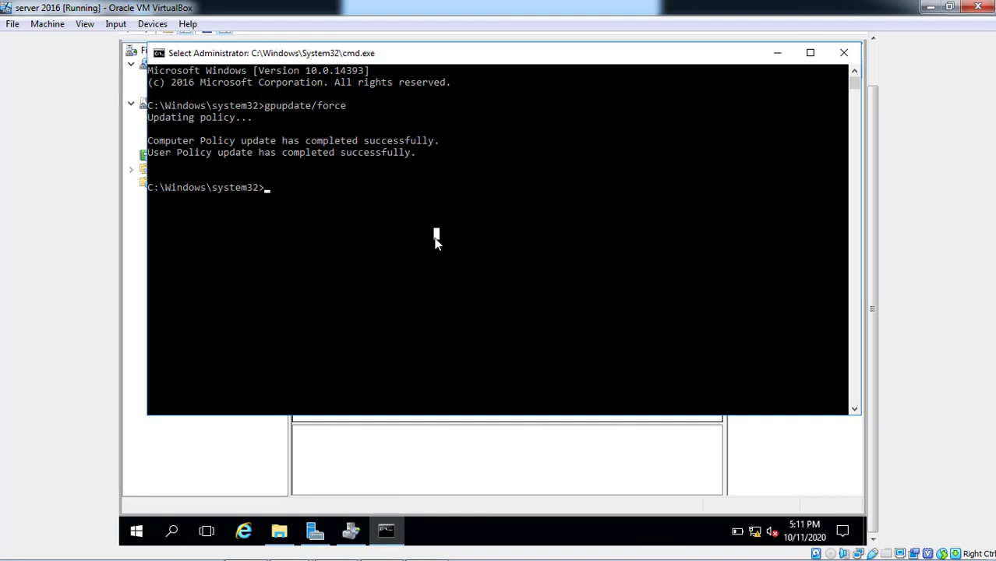
key("Up")
key("Return")
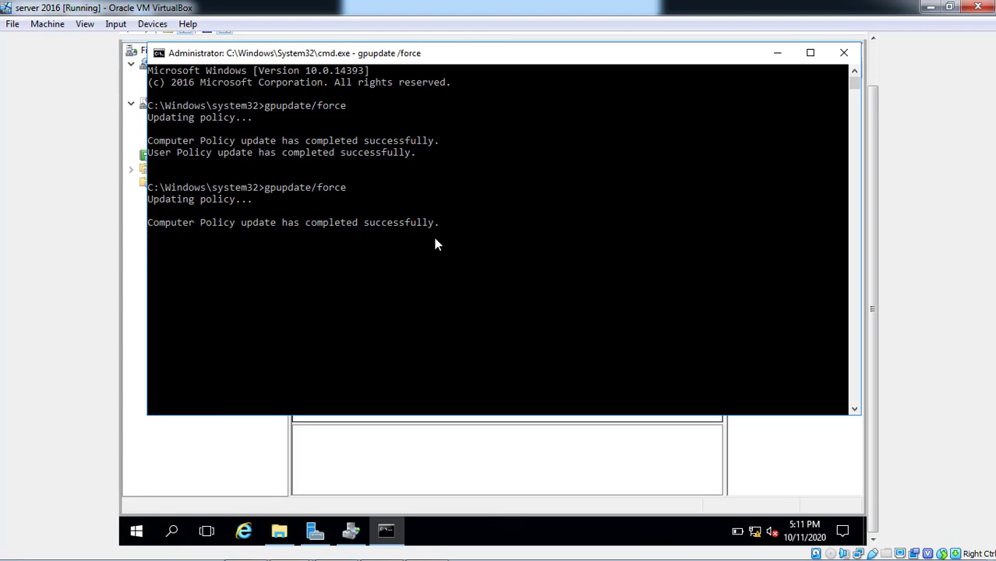
mouse_move(304, 555)
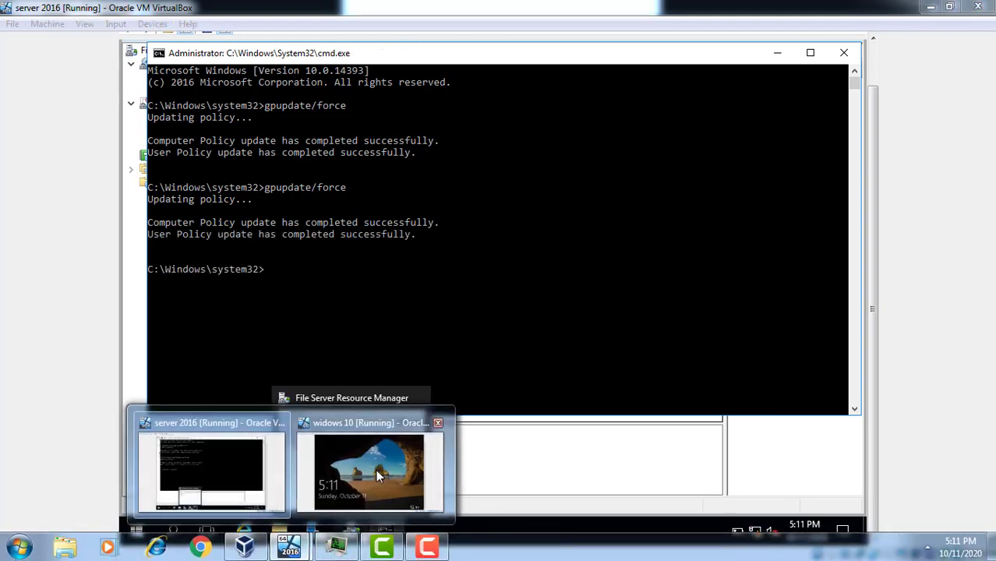
Sign in to the Windows 10 VM using Insert Ctrl-Alt-Del and the account password.
left_click(377, 470)
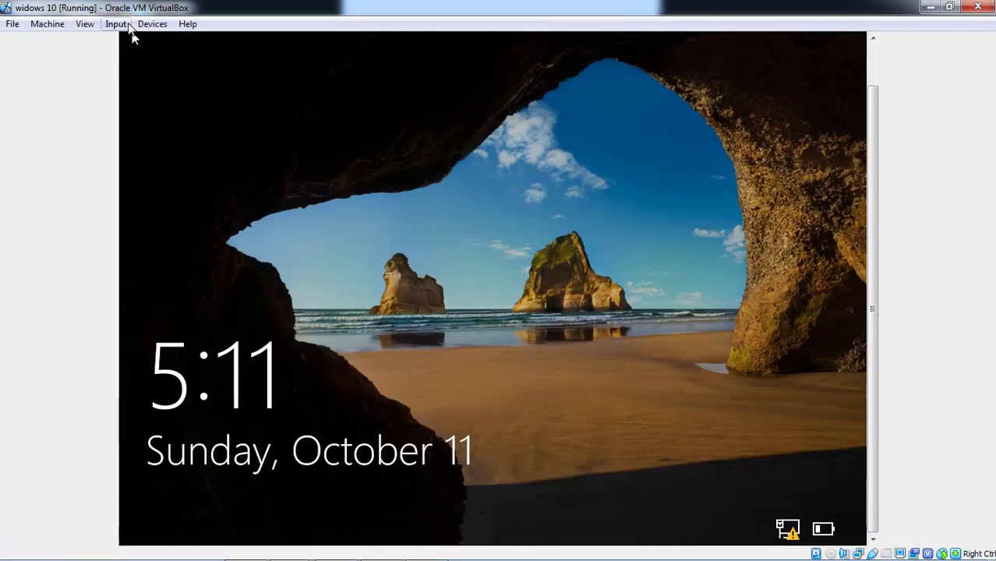
left_click(125, 27)
mouse_move(140, 41)
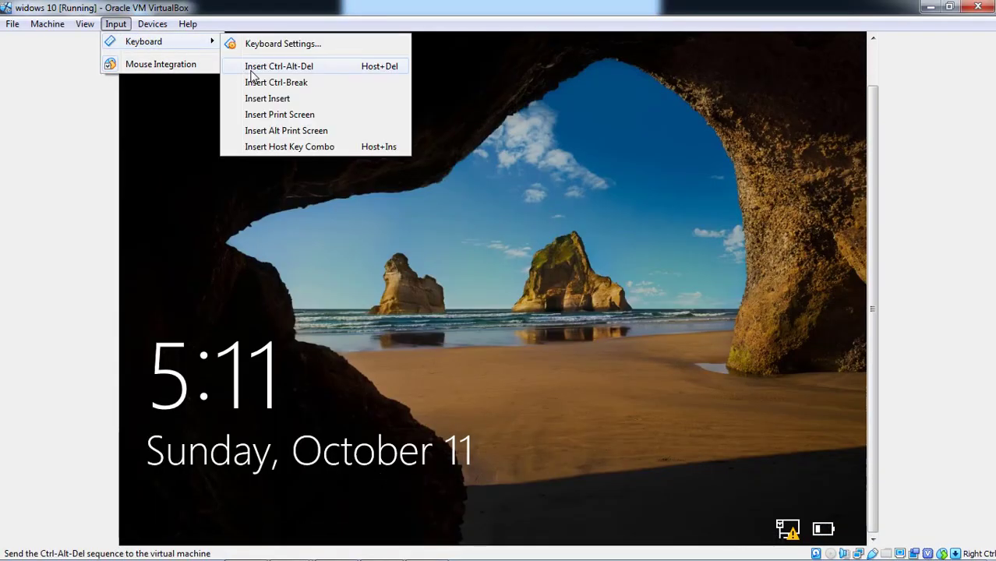
left_click(252, 67)
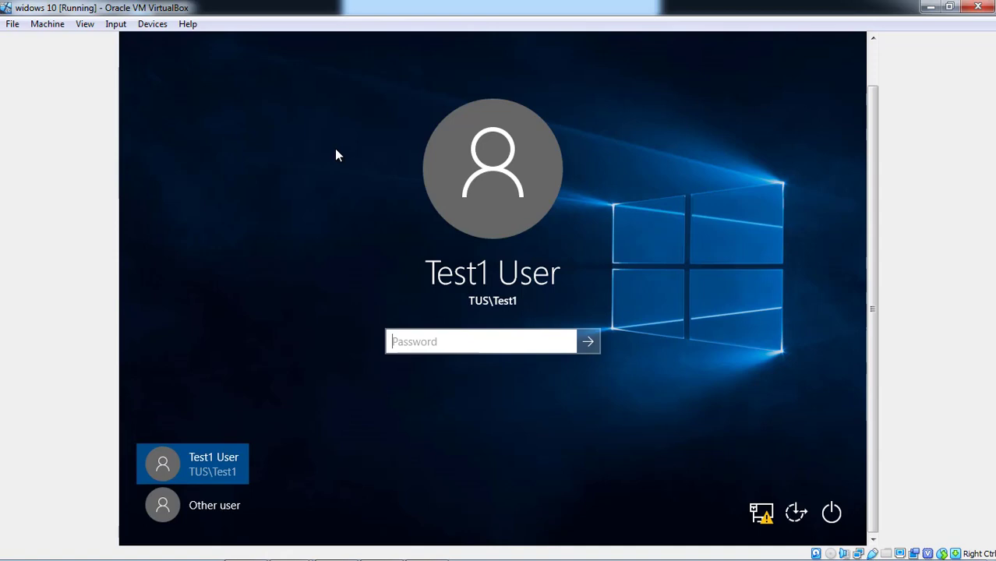
type("••••")
key("Return")
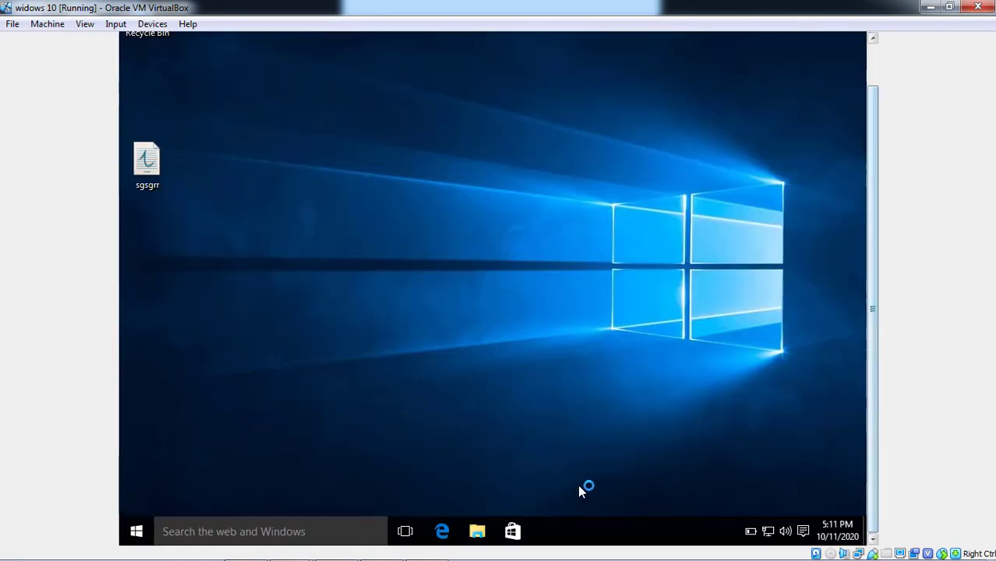
Open the Home network drive (Z:) from This PC in File Explorer.
left_click(488, 533)
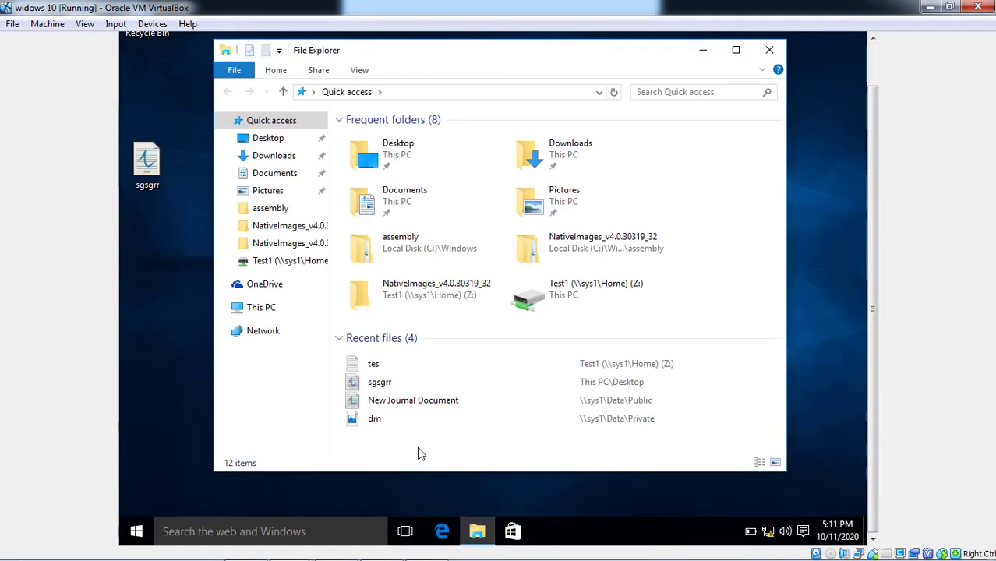
left_click(257, 308)
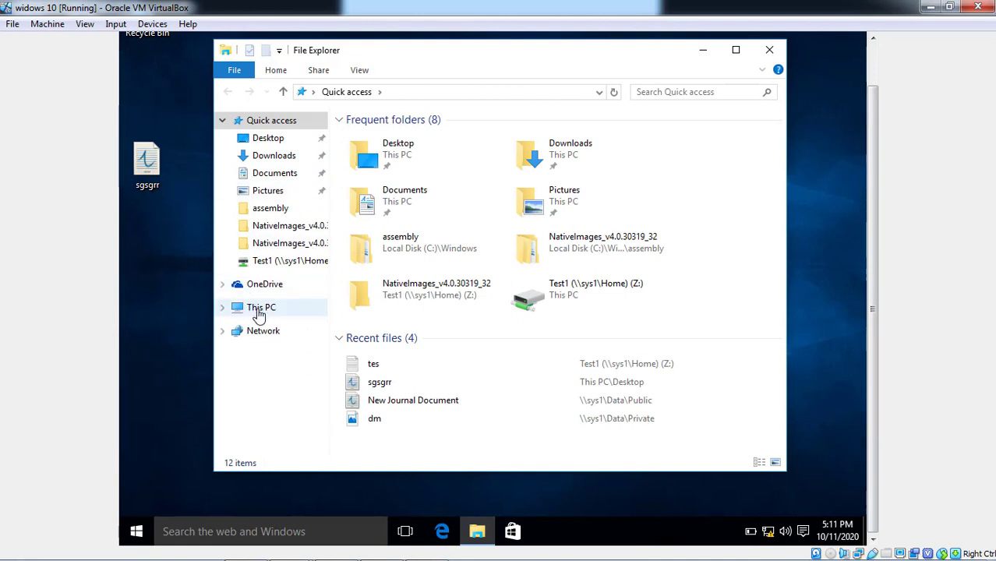
left_click(481, 371)
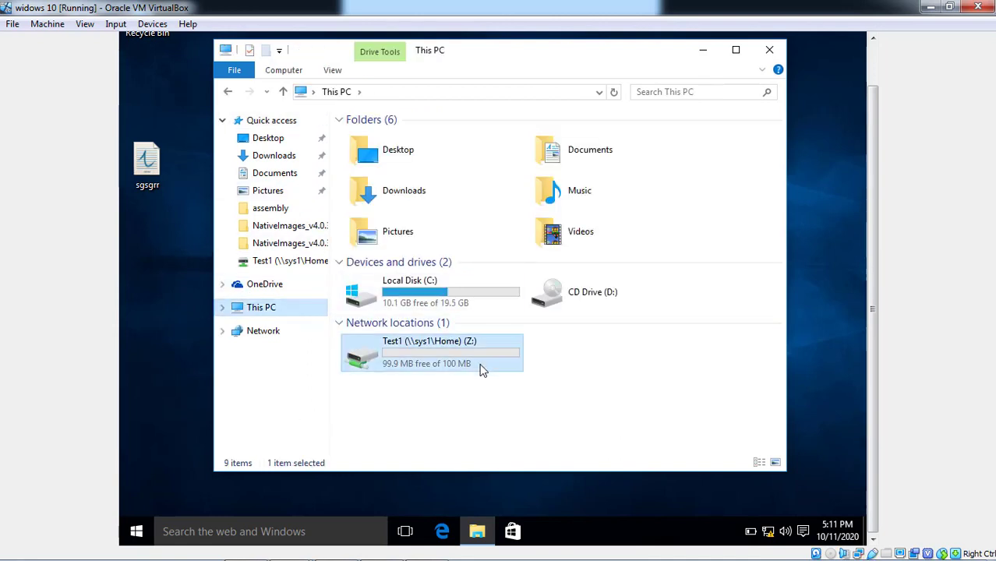
double_click(481, 371)
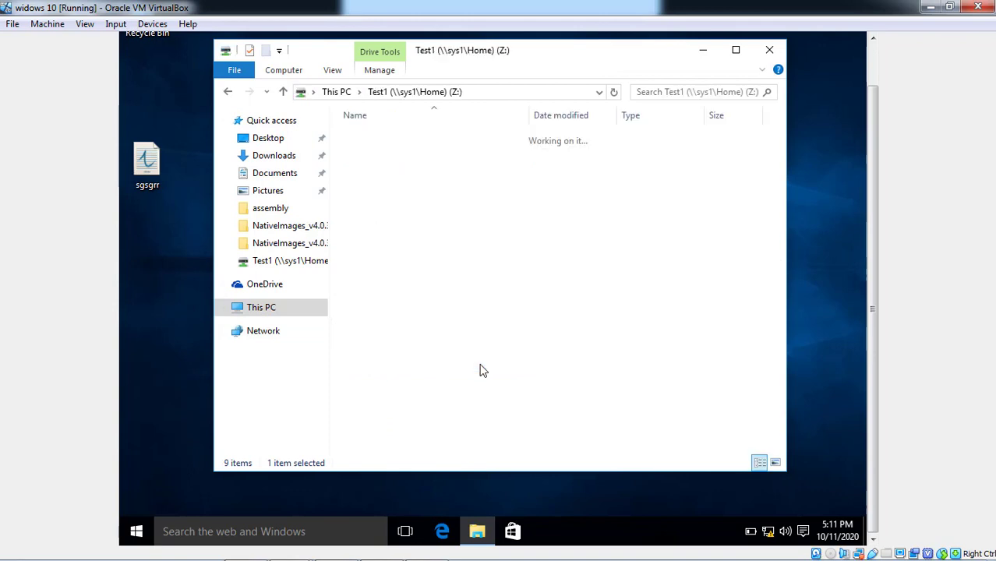
Try creating a Compressed (zipped) Folder on Z: and dismiss the Access is denied error.
right_click(376, 206)
mouse_move(399, 349)
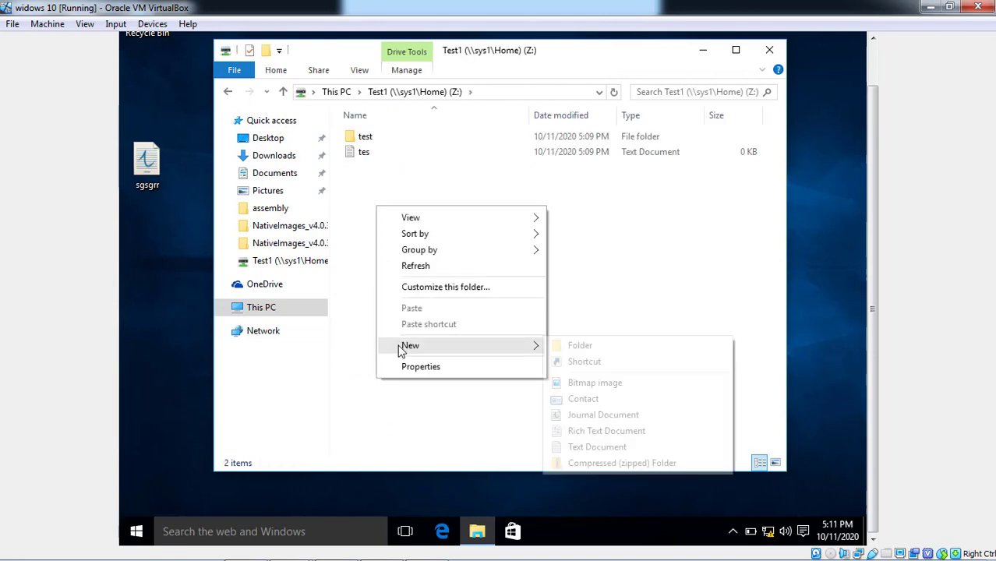
left_click(585, 463)
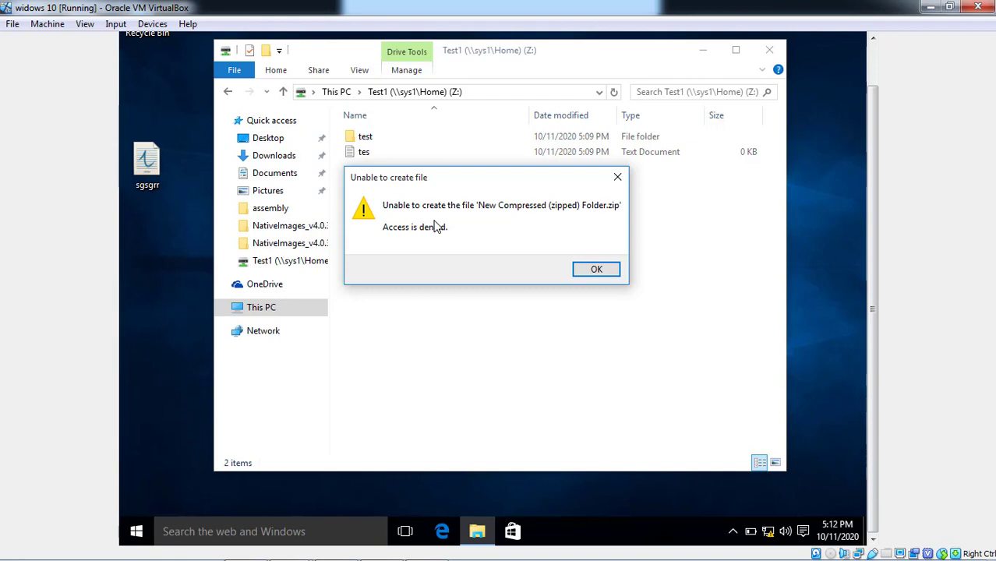
left_click(590, 269)
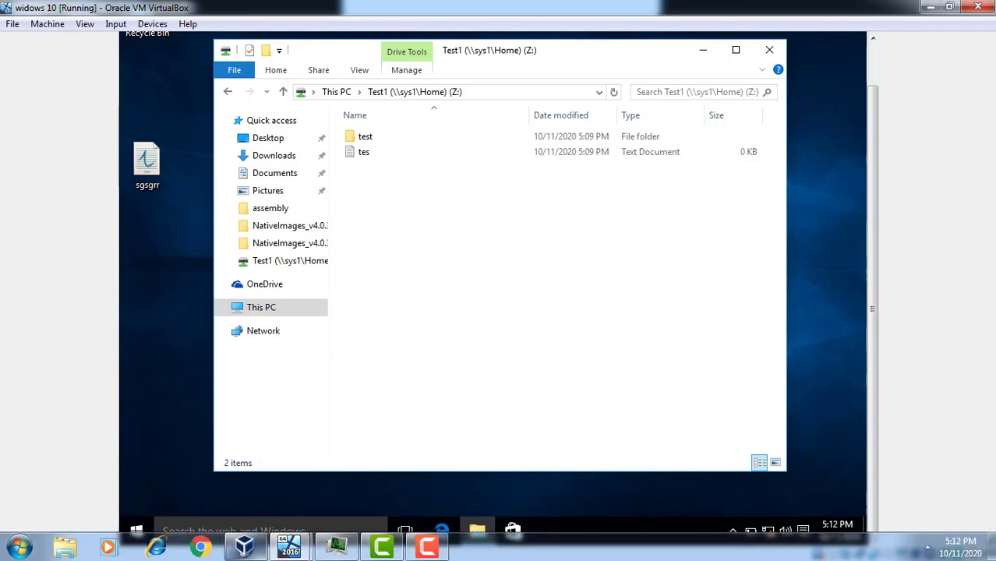
mouse_move(347, 552)
mouse_move(245, 548)
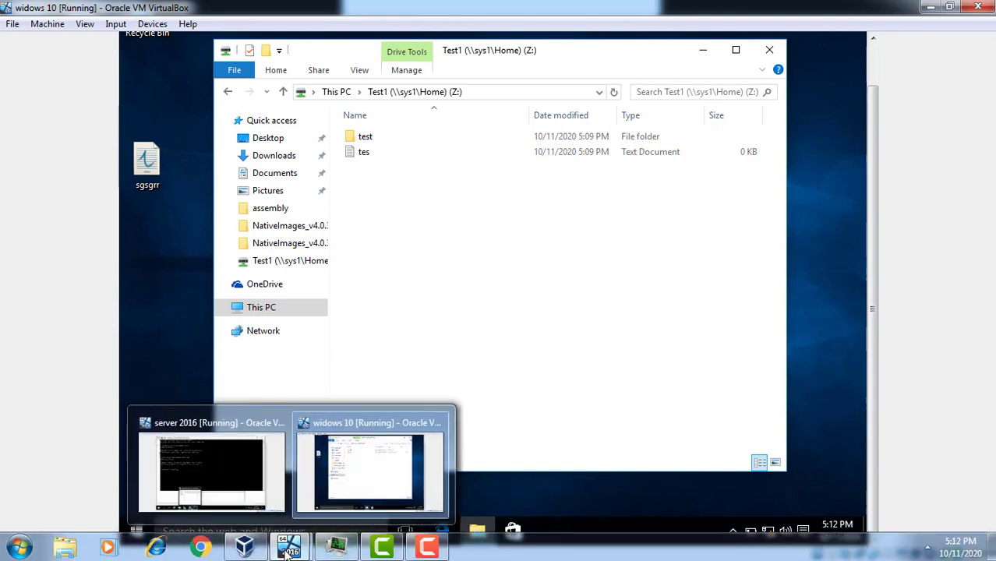
left_click(239, 505)
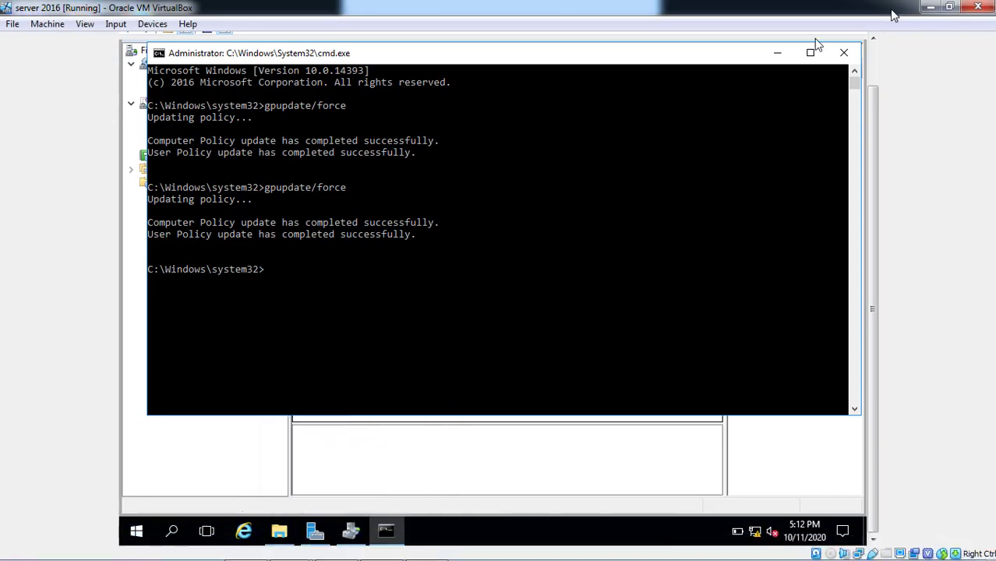
left_click(775, 53)
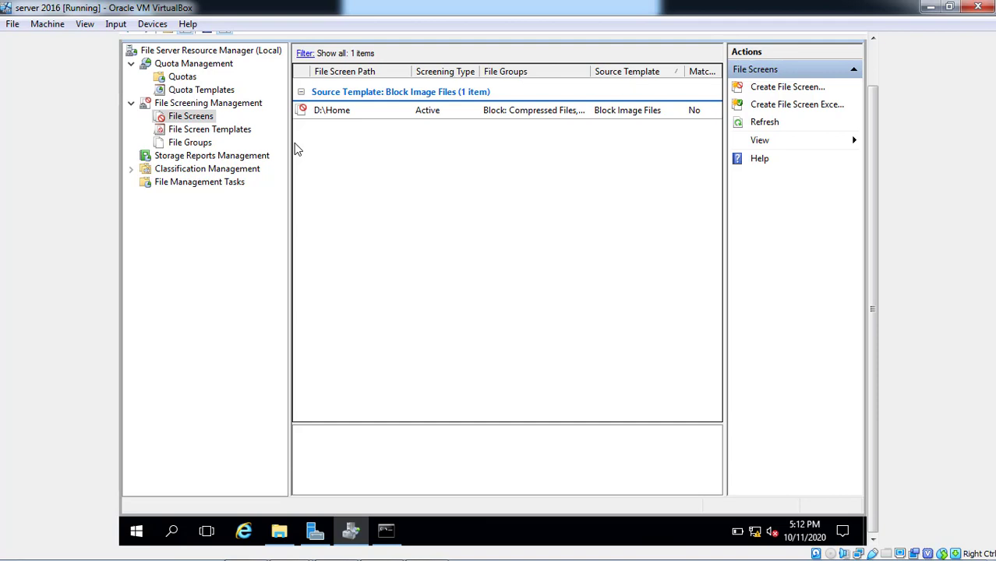
left_click(230, 159)
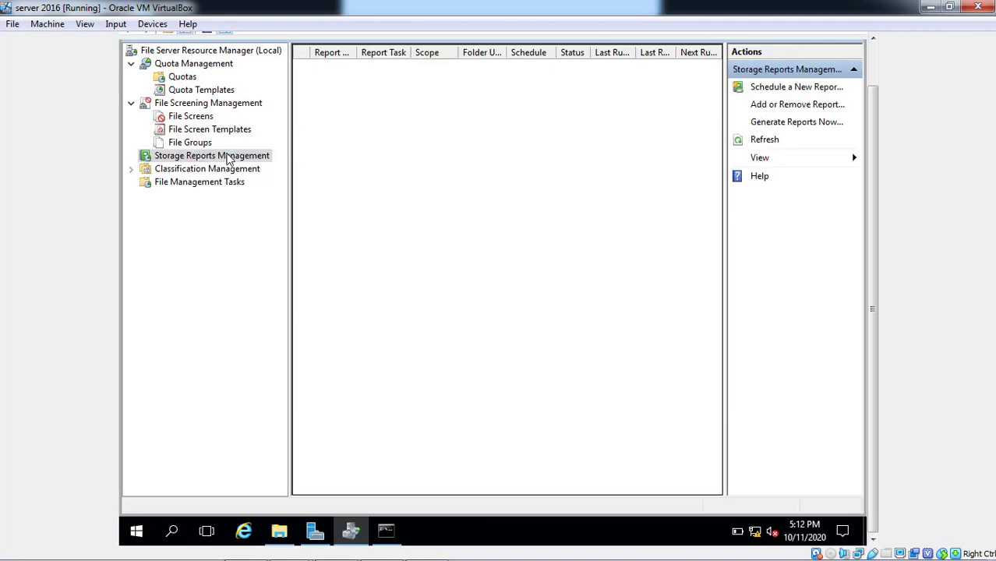
right_click(229, 159)
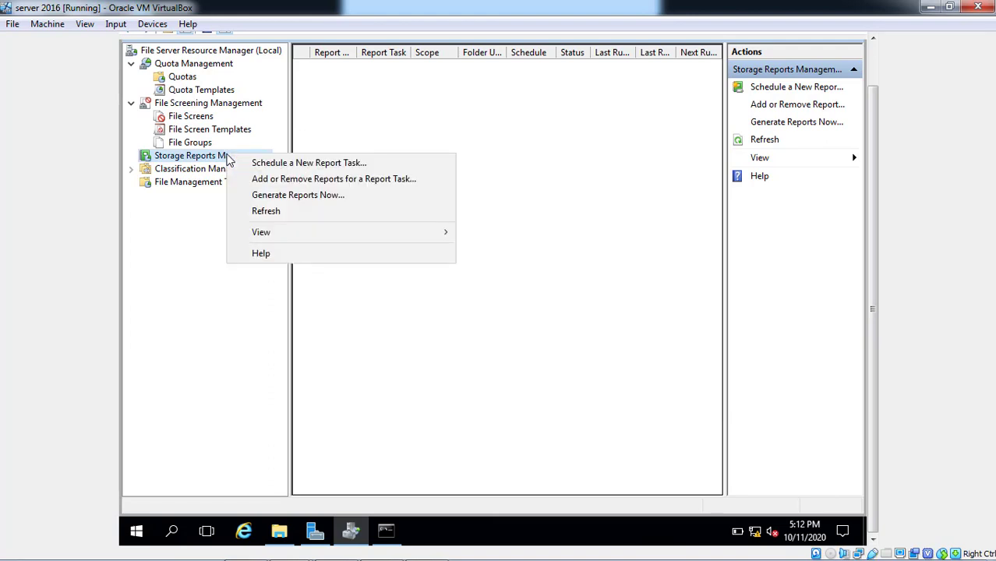
left_click(263, 199)
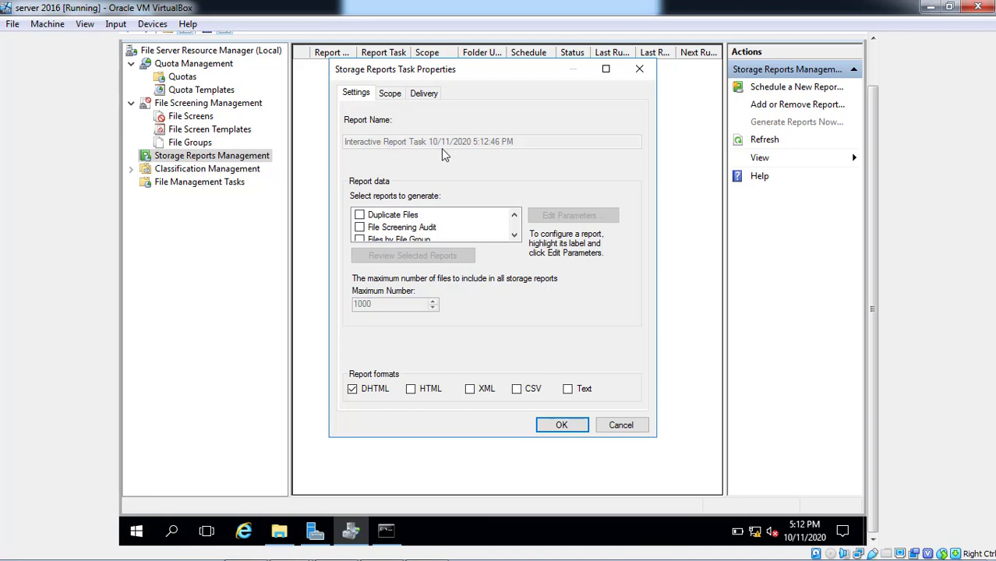
left_click(630, 67)
left_click(180, 117)
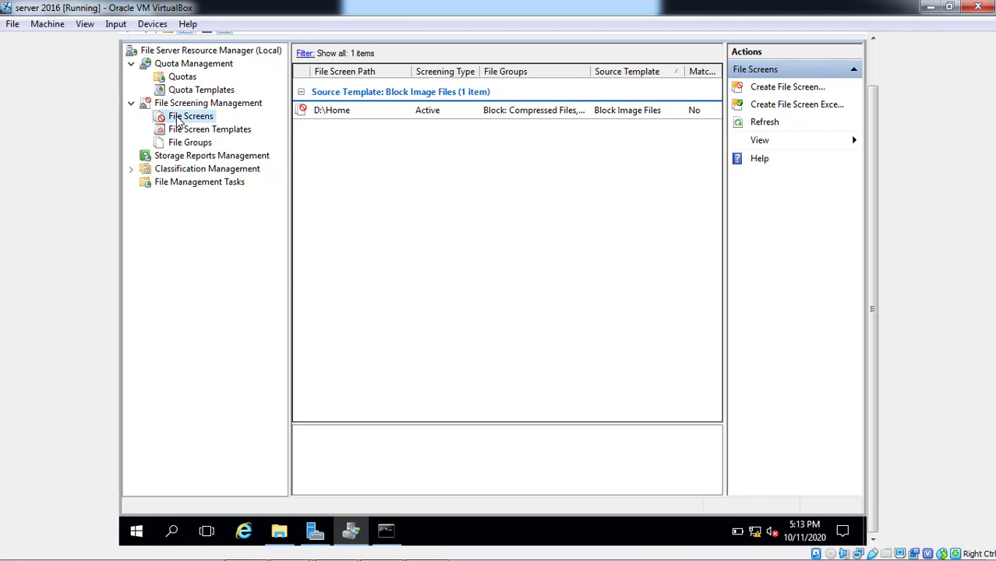
Start a Generate Reports Now task with File Screening Audit checked and view its Scope tab.
left_click(184, 157)
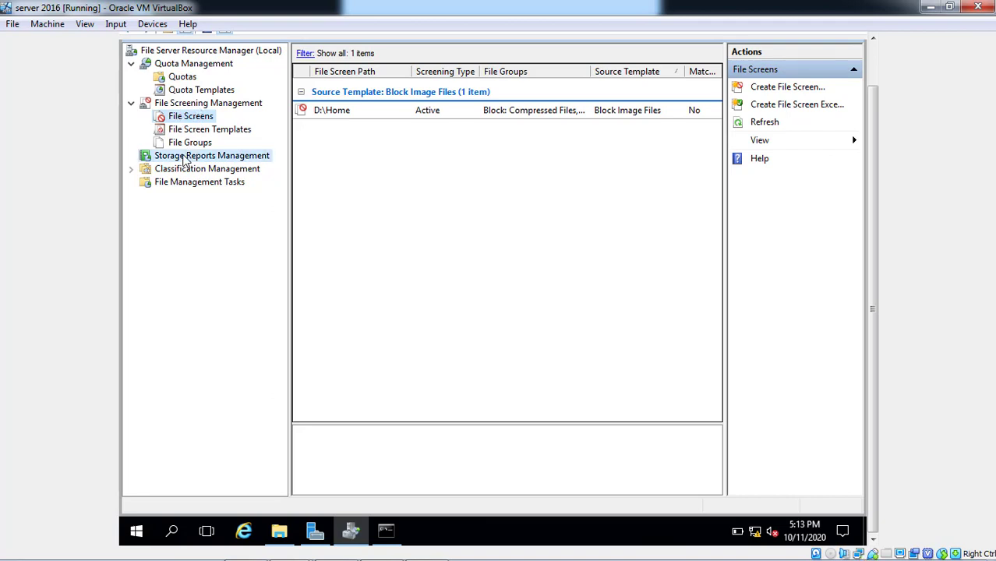
right_click(185, 158)
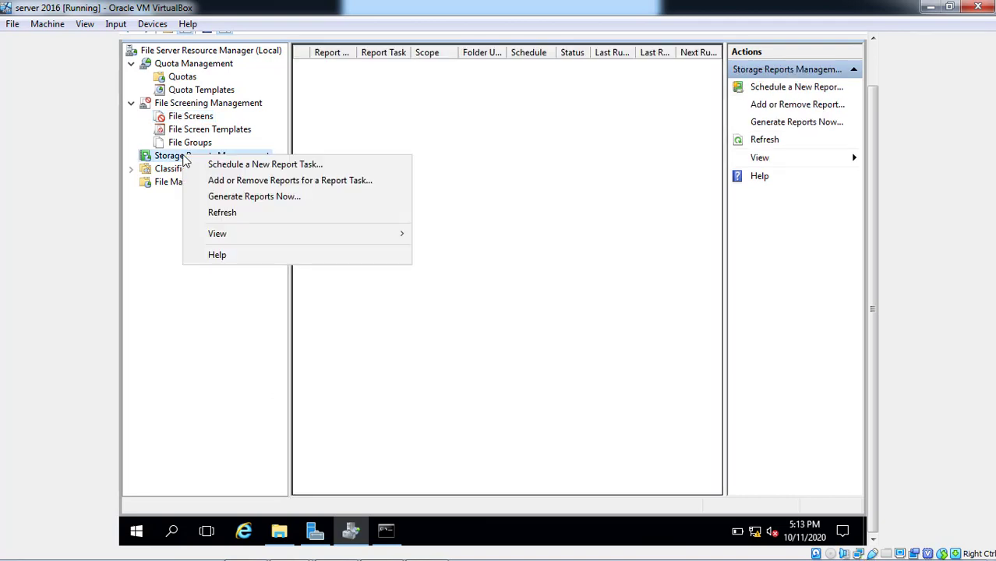
left_click(233, 196)
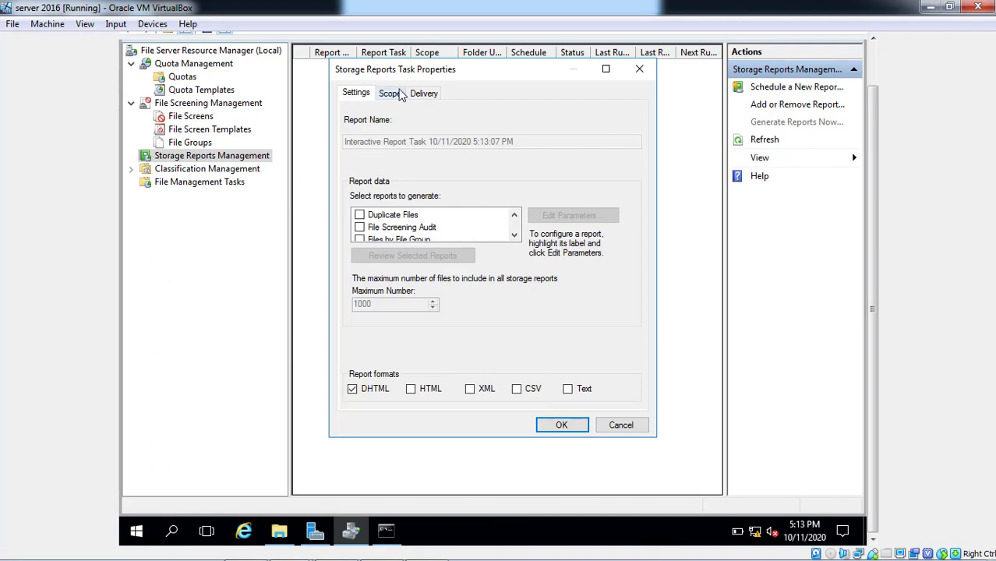
left_click(360, 228)
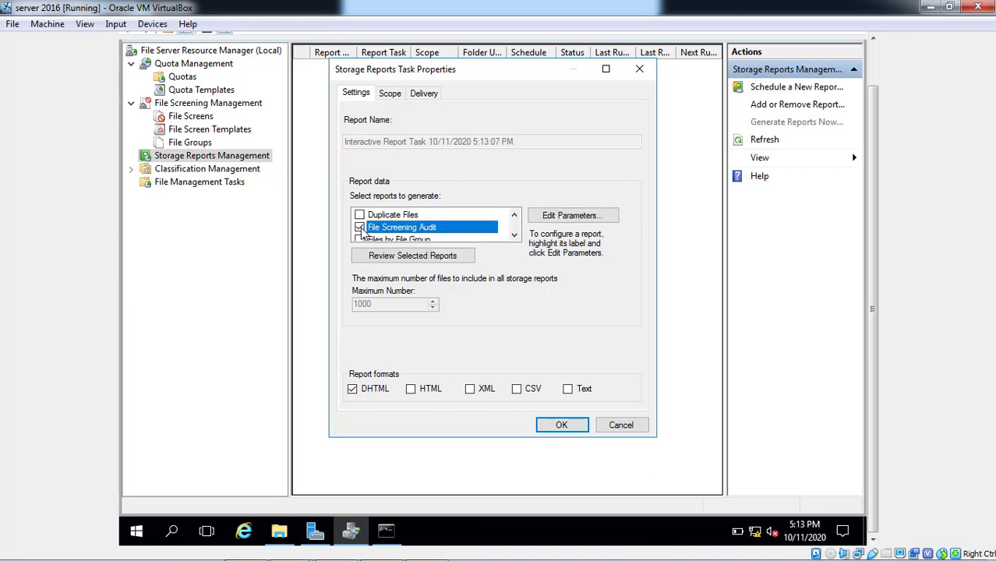
left_click(514, 234)
left_click(514, 235)
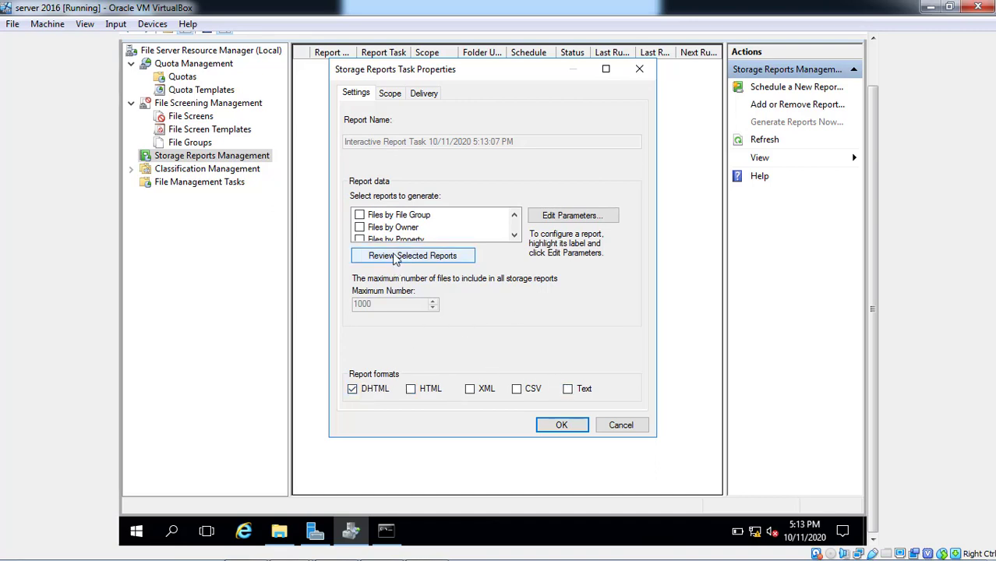
left_click(392, 94)
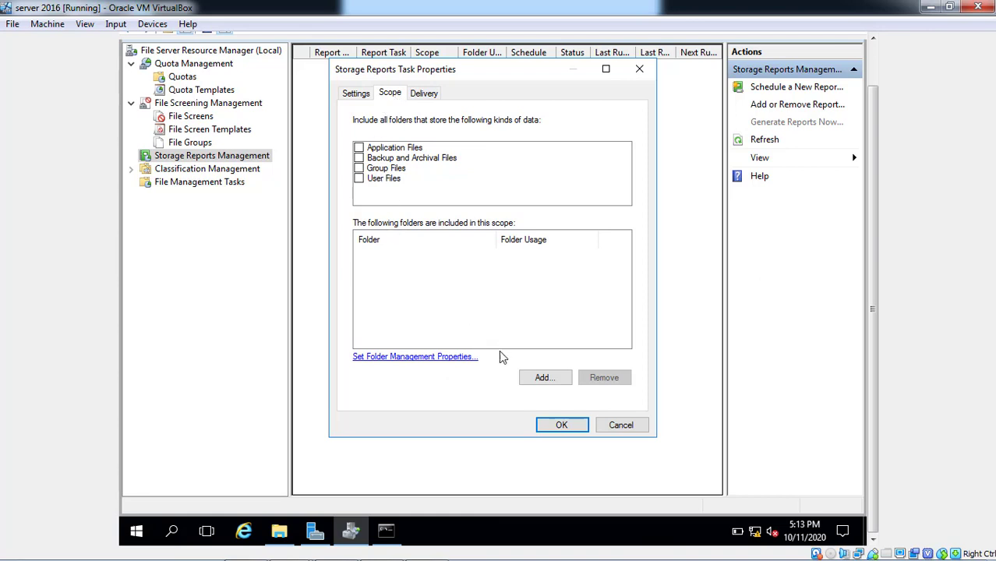
Add the D:\Home folder from New Volume (D:) to the report scope.
left_click(546, 381)
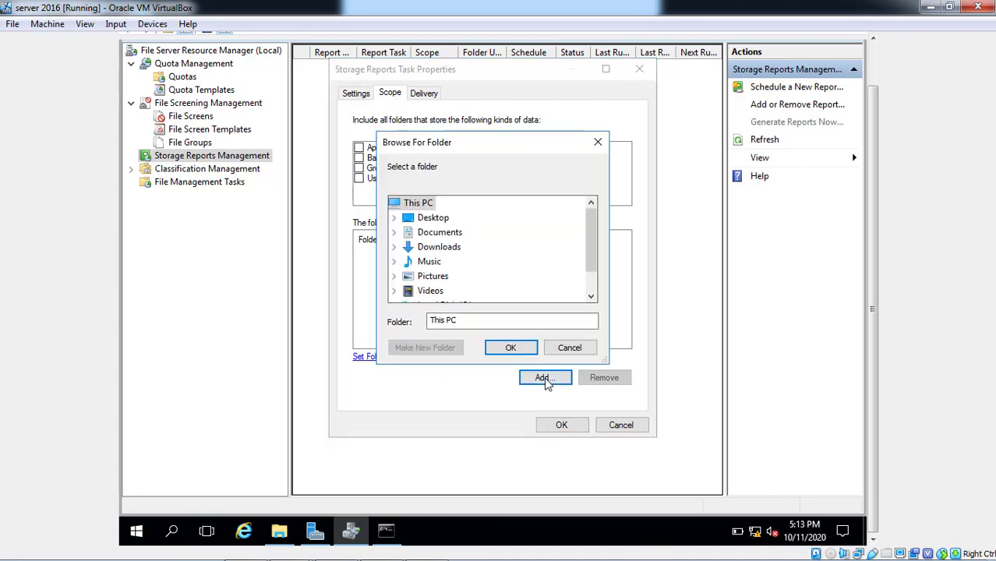
left_click(589, 287)
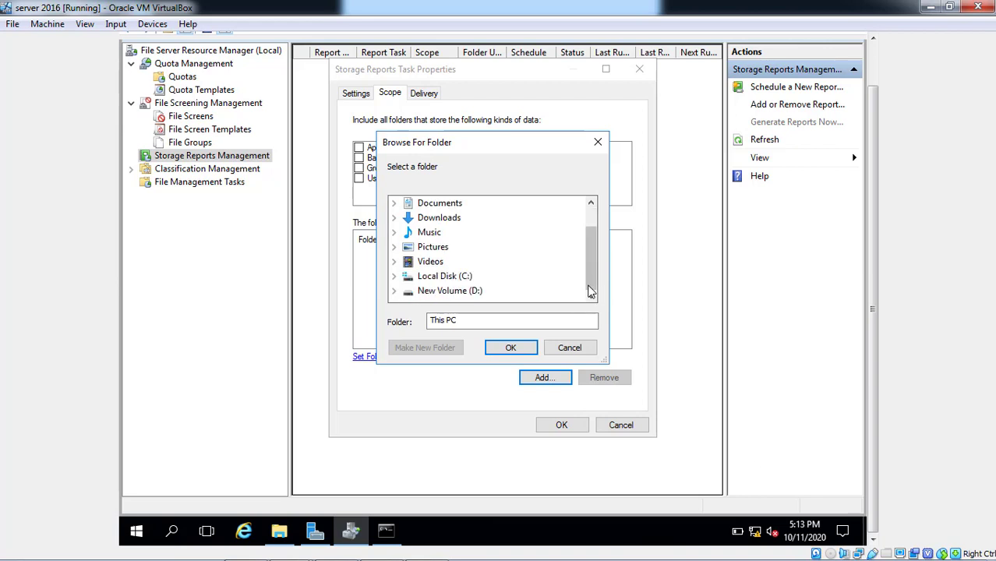
left_click(455, 290)
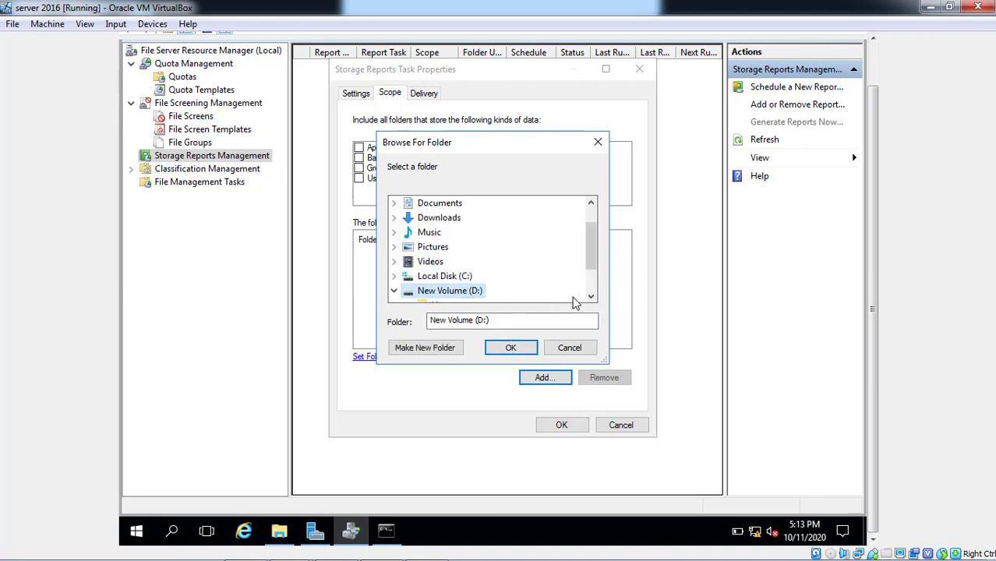
scroll(519, 269, "down", 1)
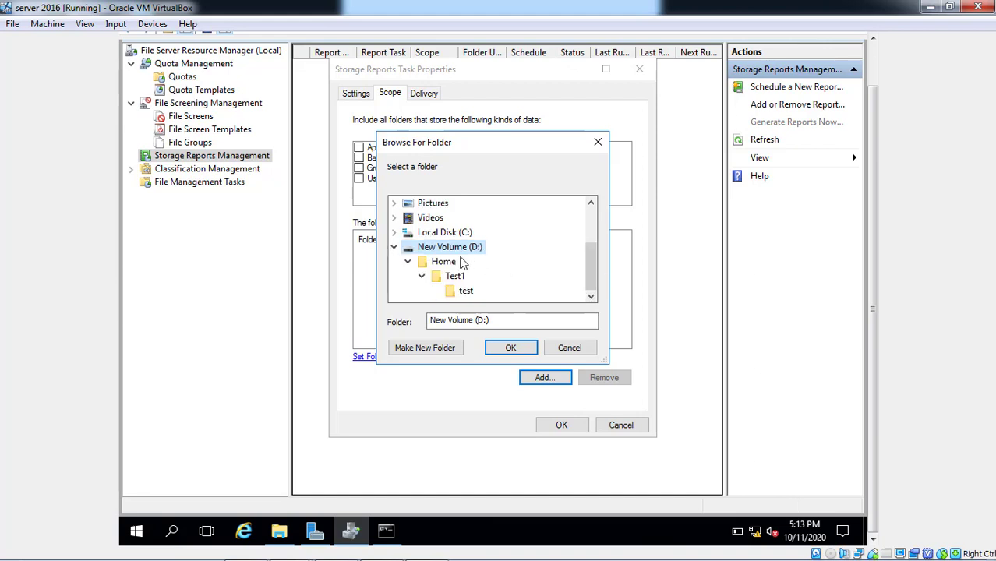
left_click(444, 261)
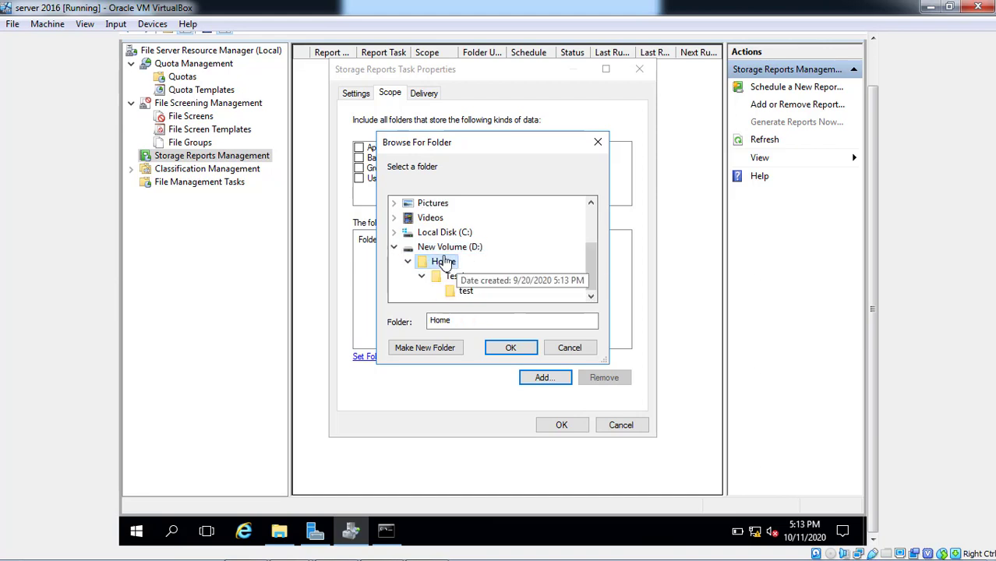
left_click(527, 350)
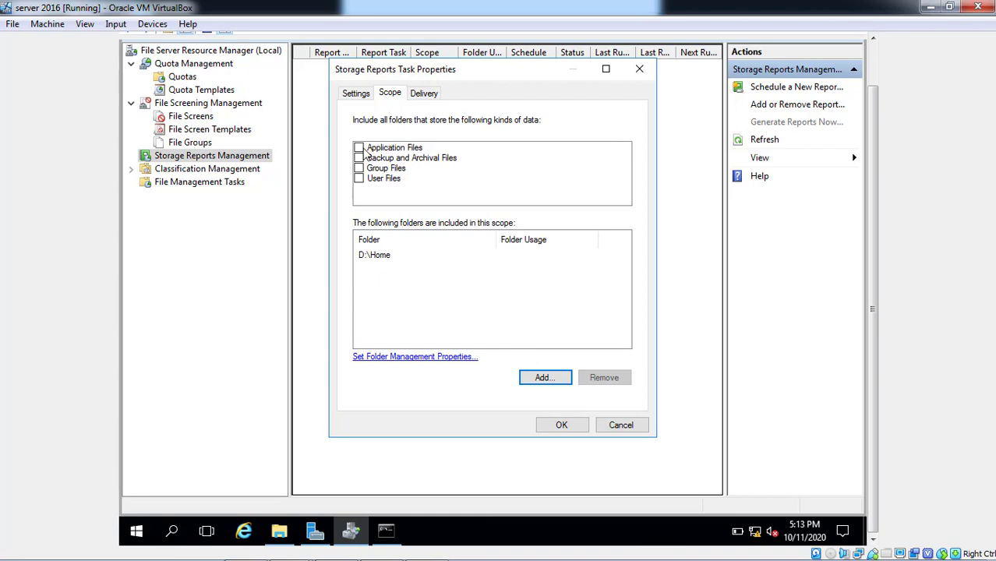
Include Application, Backup and Archival, Group and User Files data kinds, and confirm the task.
left_click(359, 148)
left_click(359, 158)
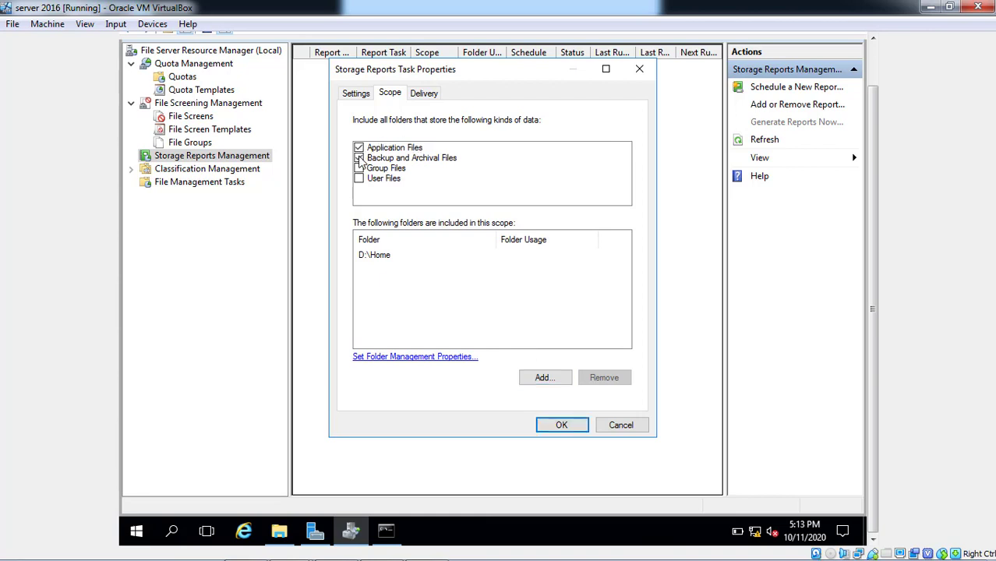
left_click(358, 168)
left_click(358, 179)
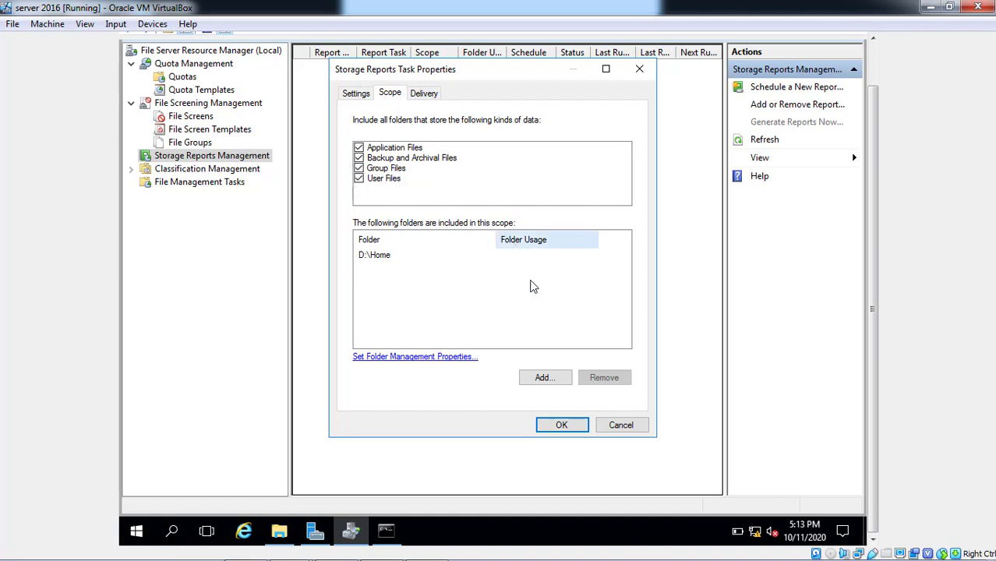
left_click(561, 427)
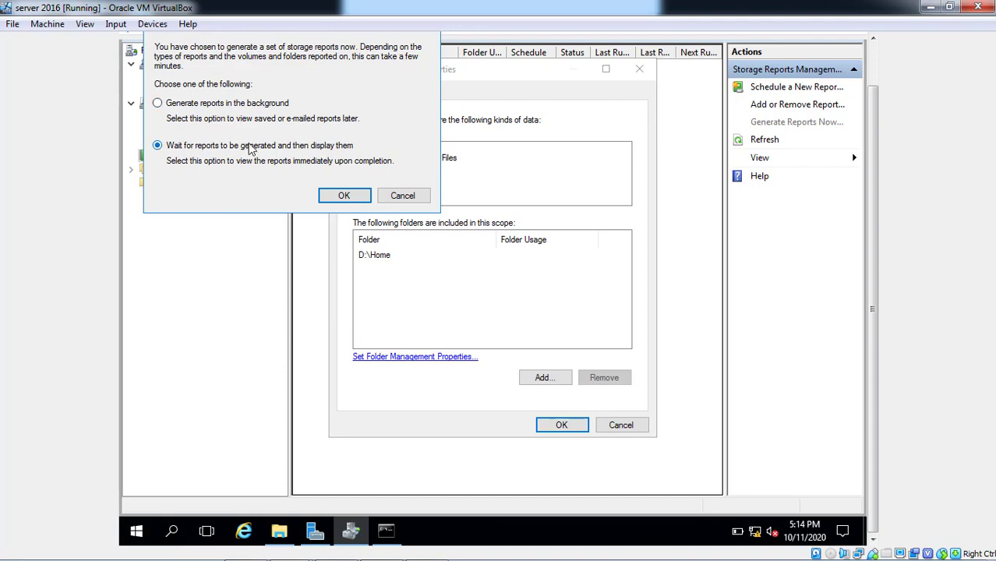
Wait for the reports to generate, then look inside the report's supporting files folder.
left_click(337, 198)
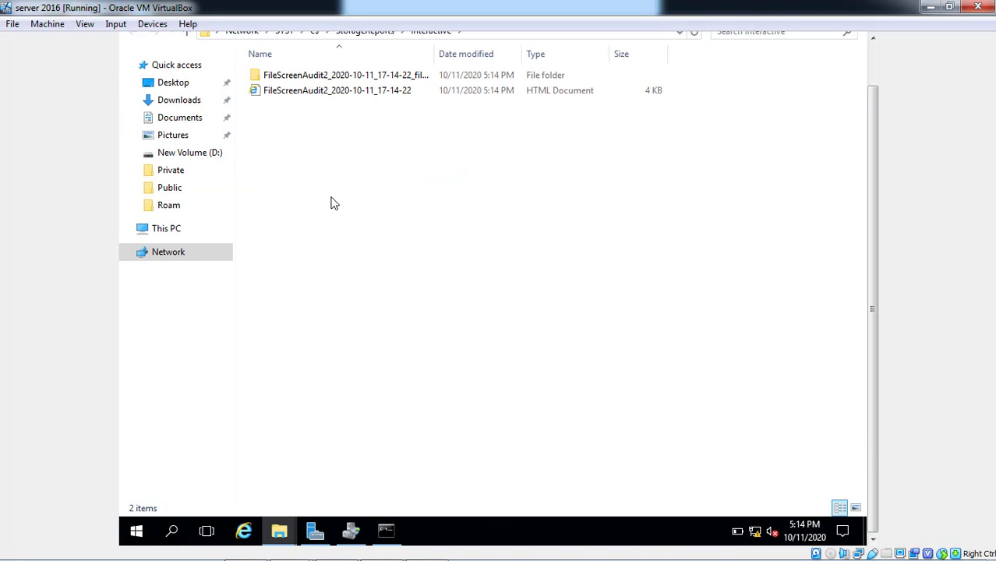
left_click(877, 60)
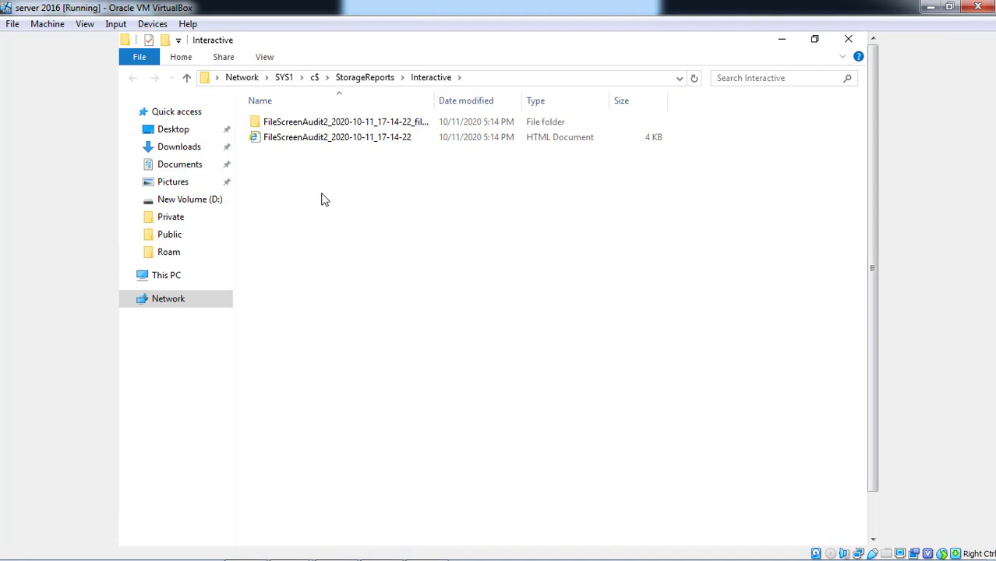
left_click(351, 125)
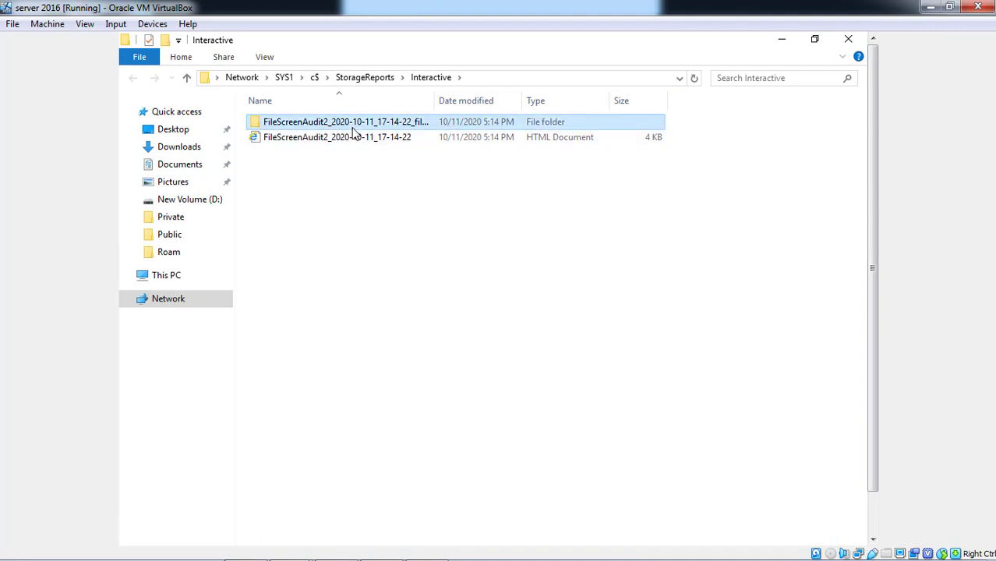
double_click(352, 125)
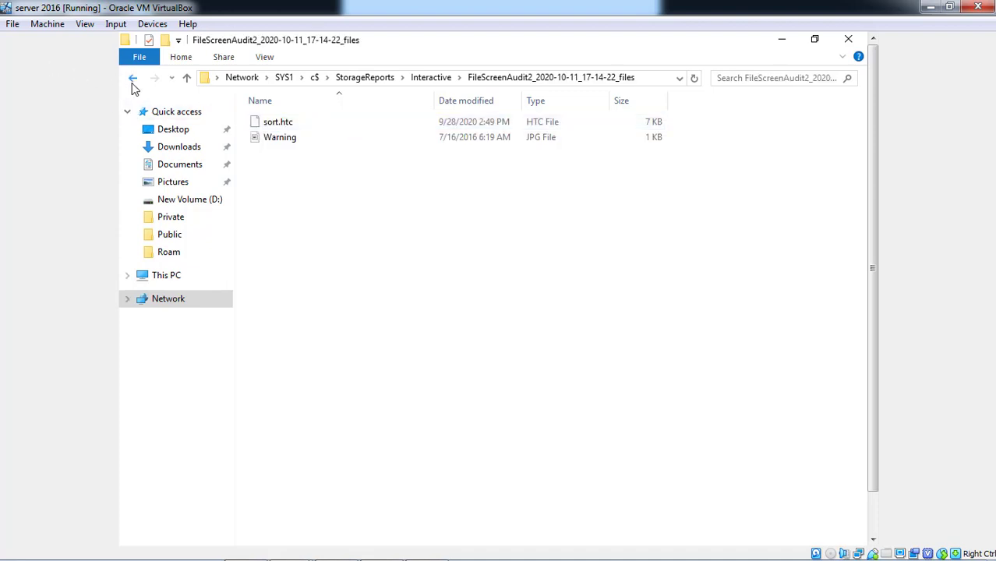
left_click(133, 86)
Open the FileScreenAudit2_2020-10-11_17-14-22 HTML report in the browser.
left_click(280, 144)
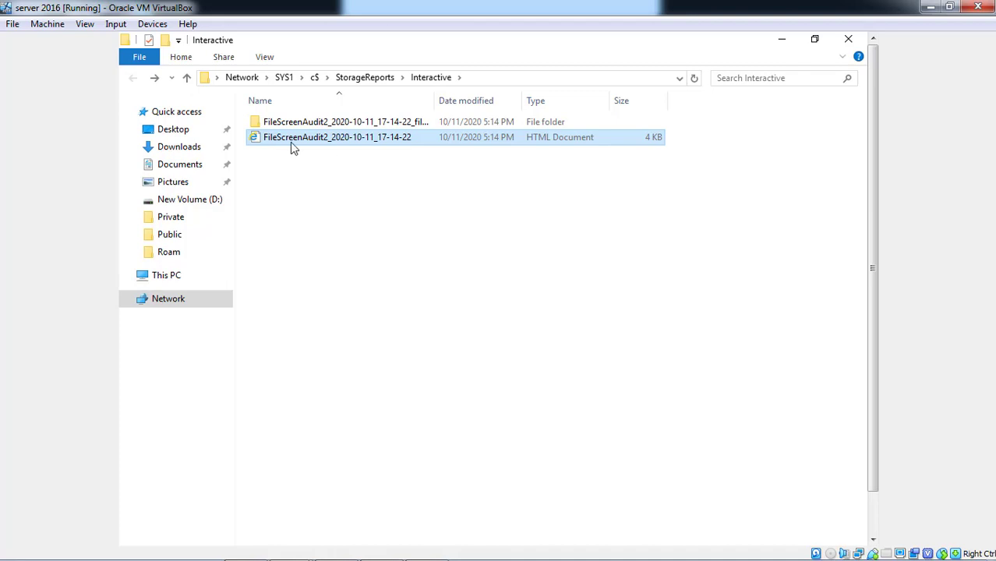
left_click(292, 144)
key("Escape")
right_click(345, 146)
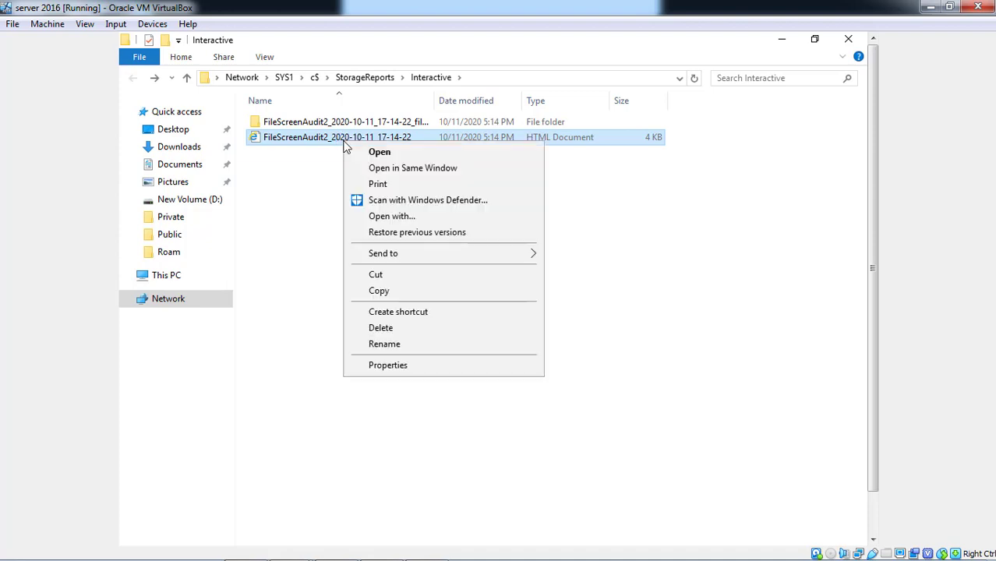
left_click(390, 159)
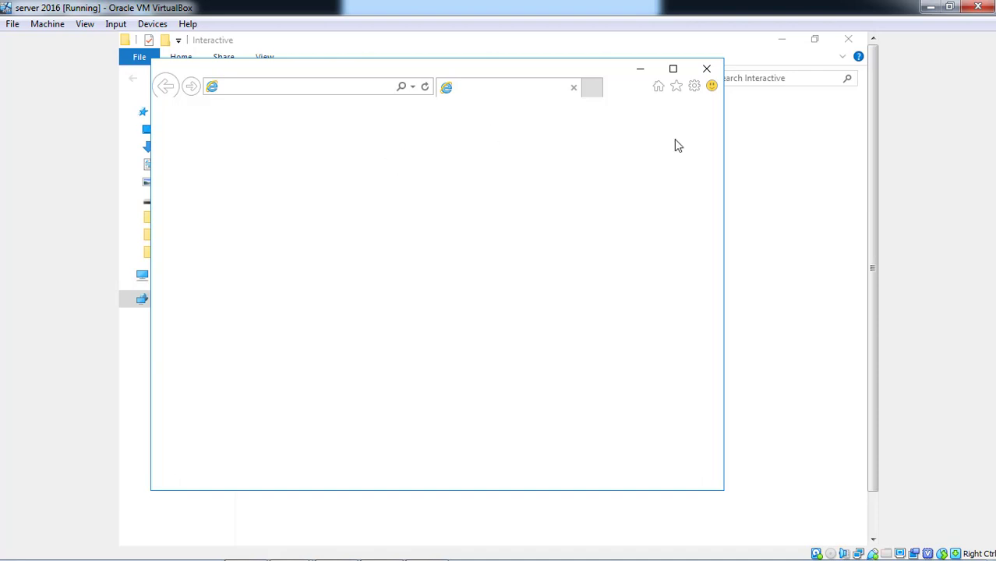
Accept IE's recommended settings, dismiss the security warning, jump to report top, then close all tabs.
left_click(872, 526)
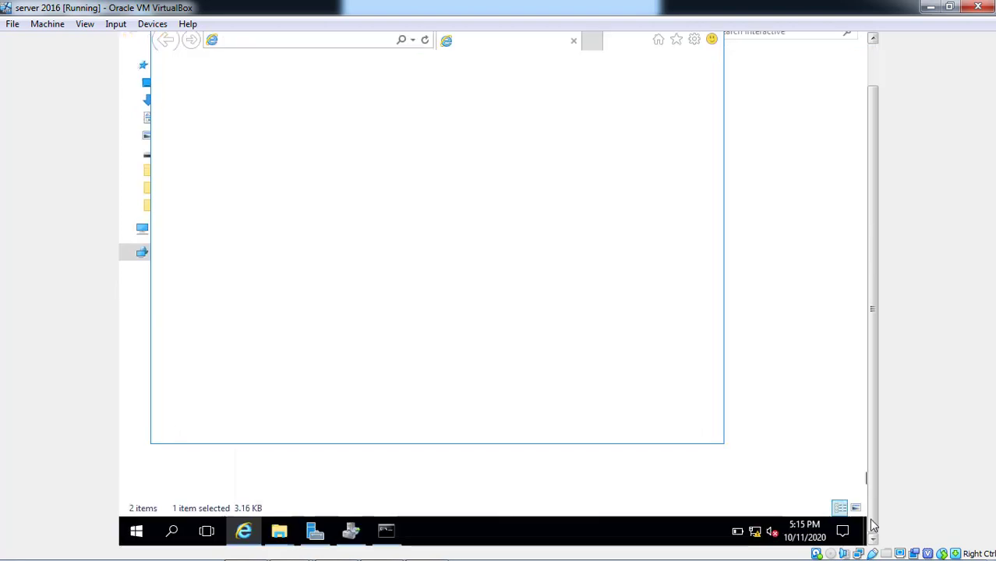
left_click(874, 72)
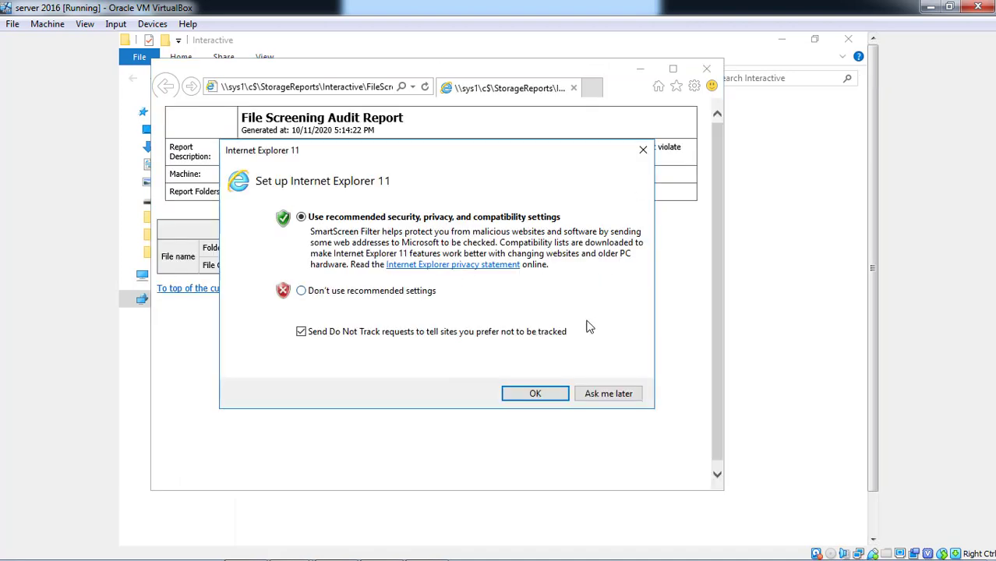
left_click(551, 398)
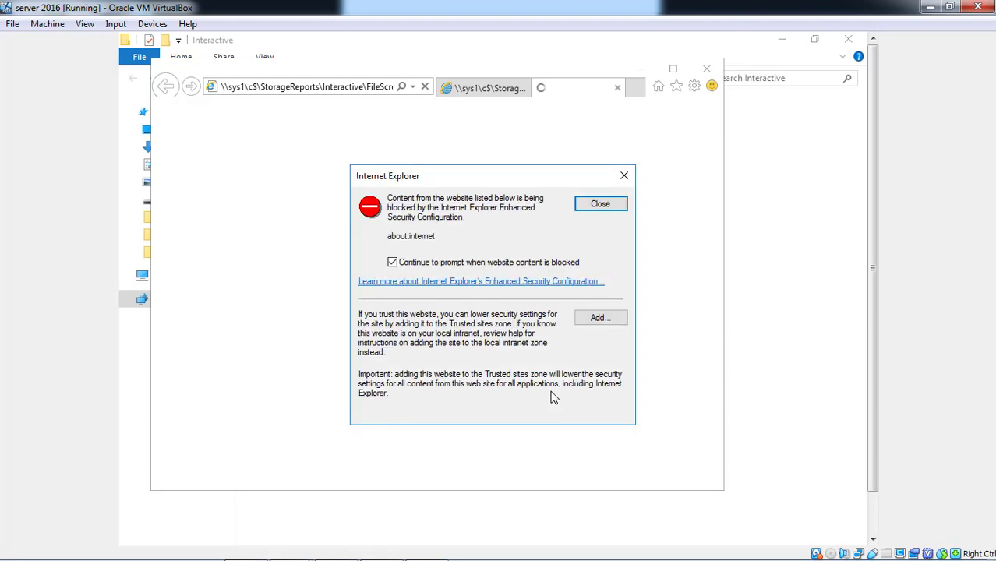
left_click(624, 176)
left_click(494, 90)
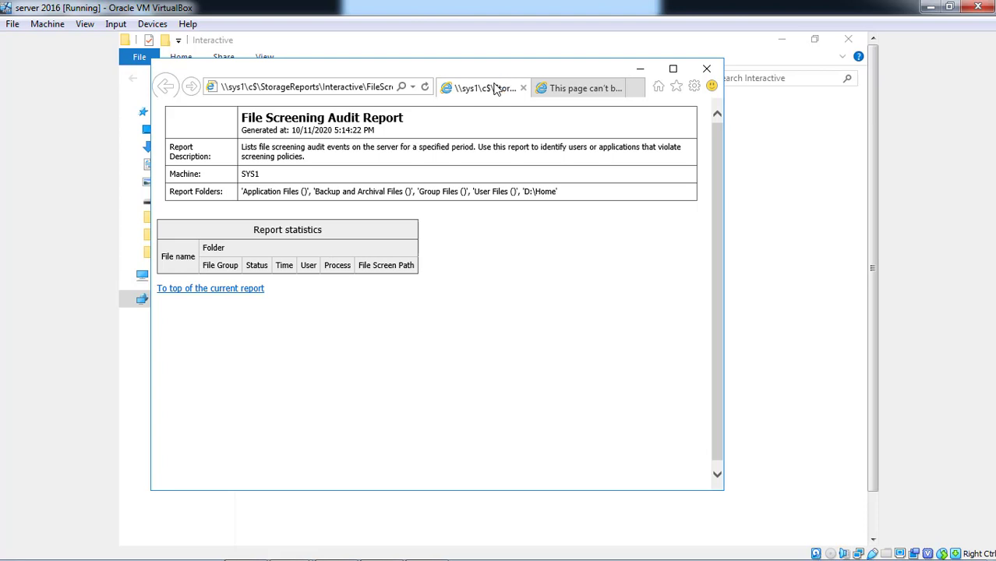
left_click(252, 293)
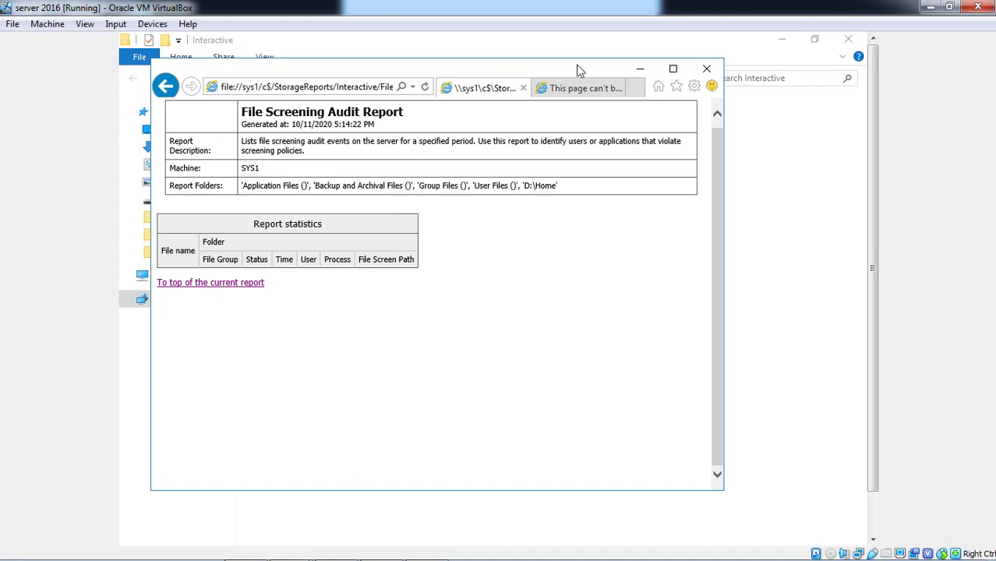
left_click(711, 72)
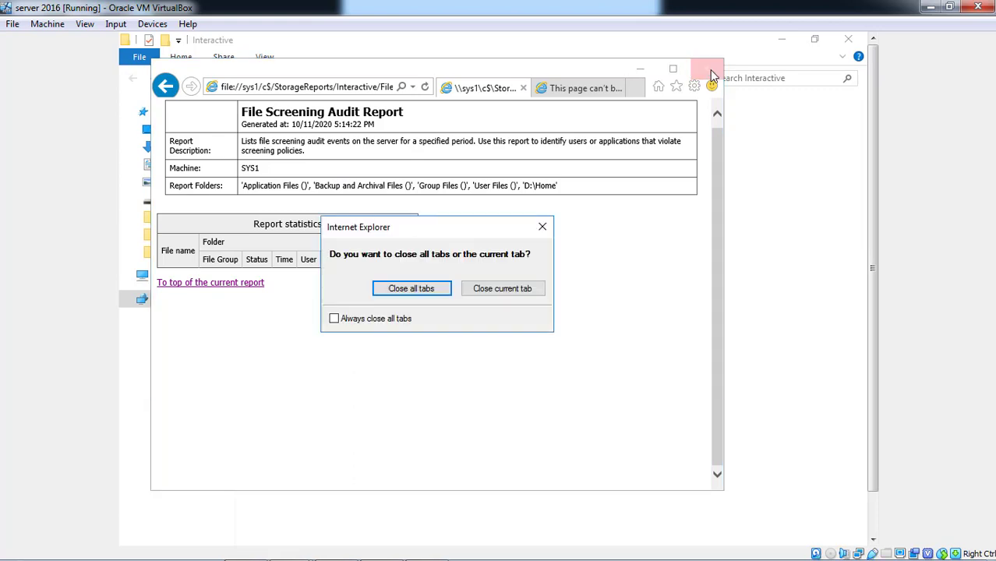
left_click(427, 289)
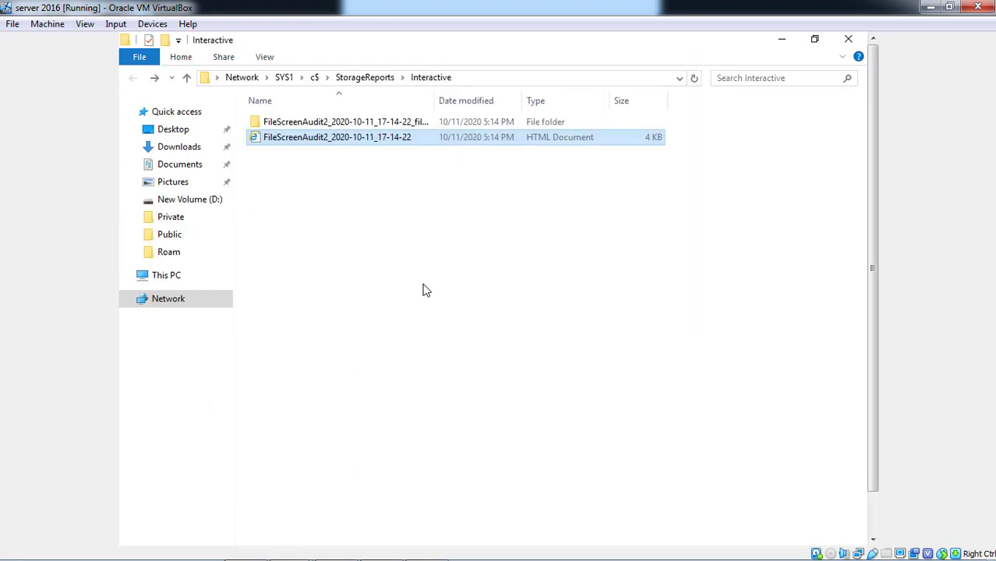
Open the Warning image from the report's _files folder for editing in Paint.
left_click(428, 125)
double_click(427, 126)
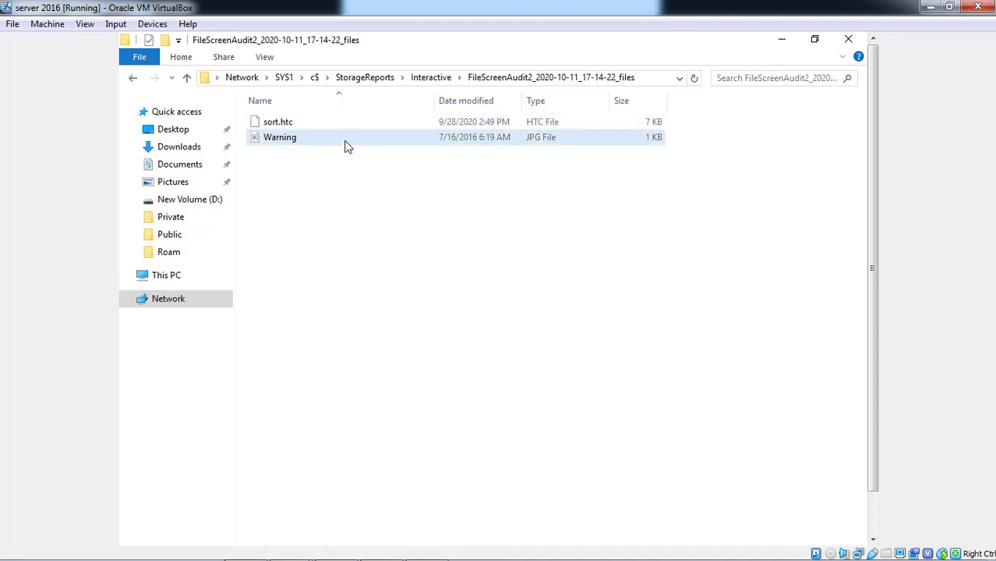
left_click(346, 143)
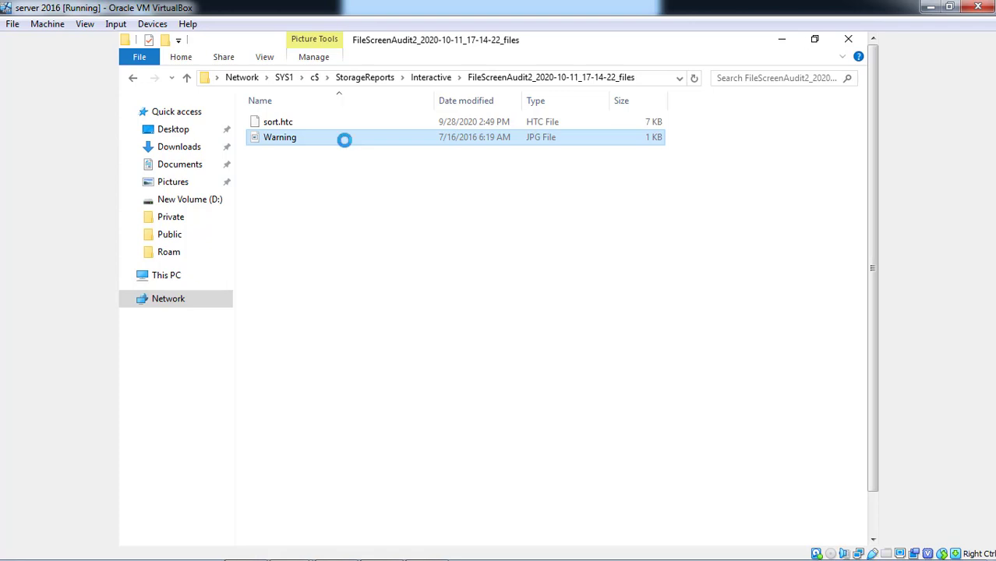
right_click(346, 143)
left_click(377, 152)
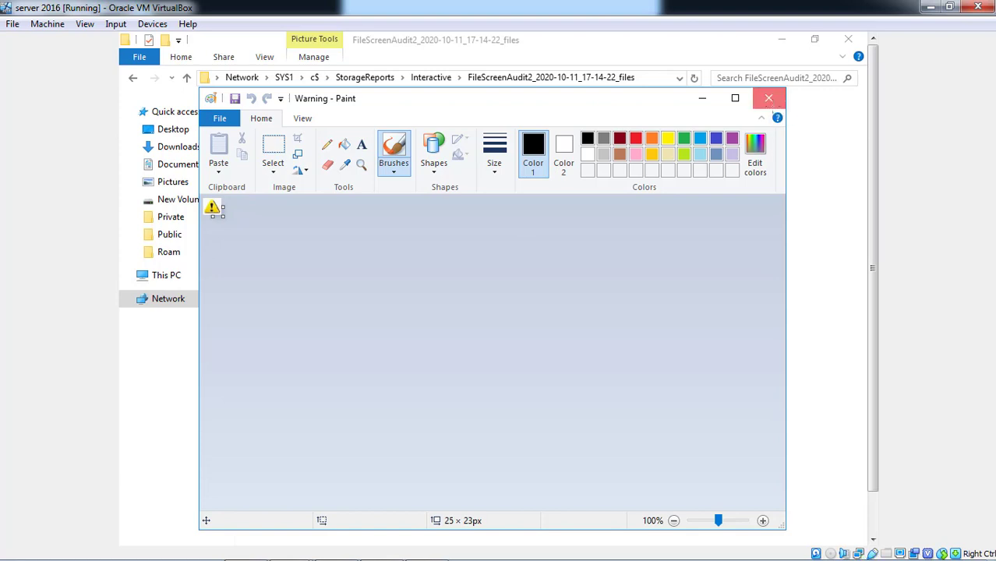
Close Paint, reopen the HTML audit report, and jump to the report's top.
left_click(770, 103)
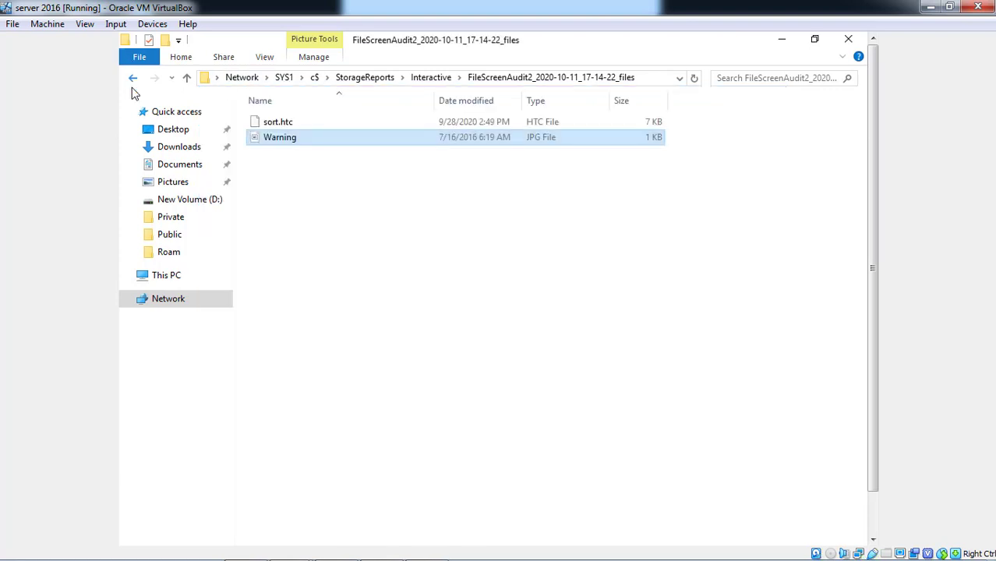
left_click(134, 82)
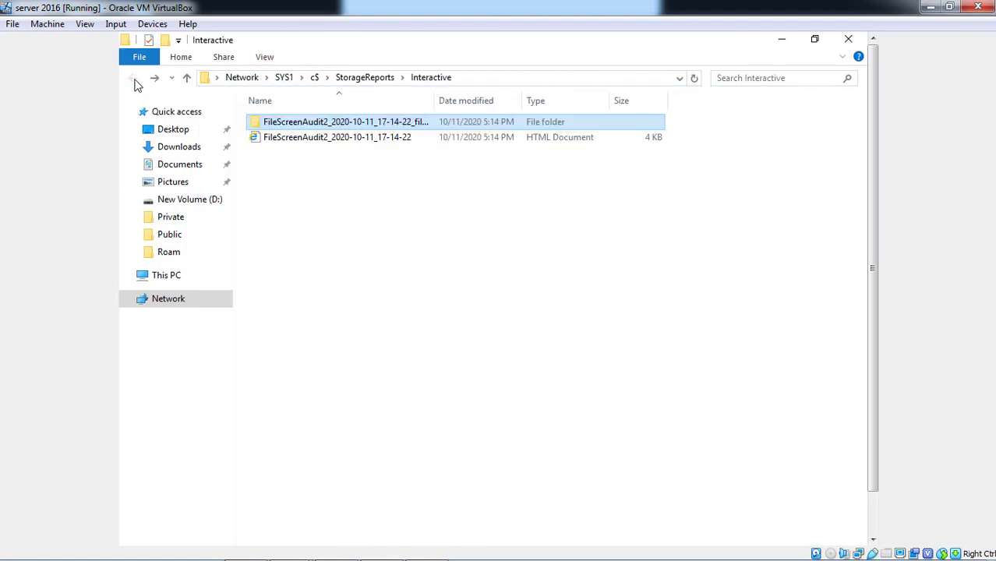
left_click(288, 139)
right_click(288, 139)
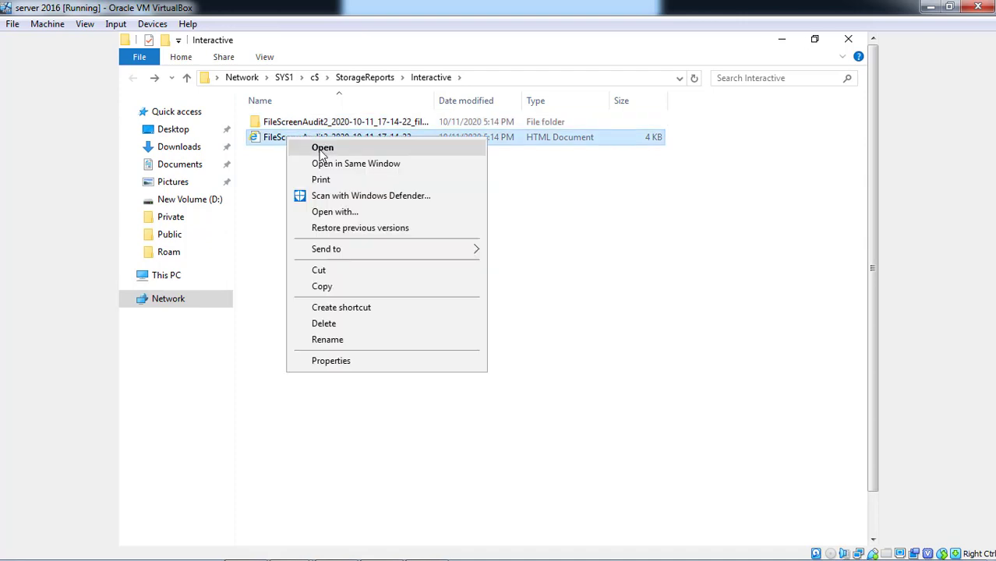
left_click(317, 148)
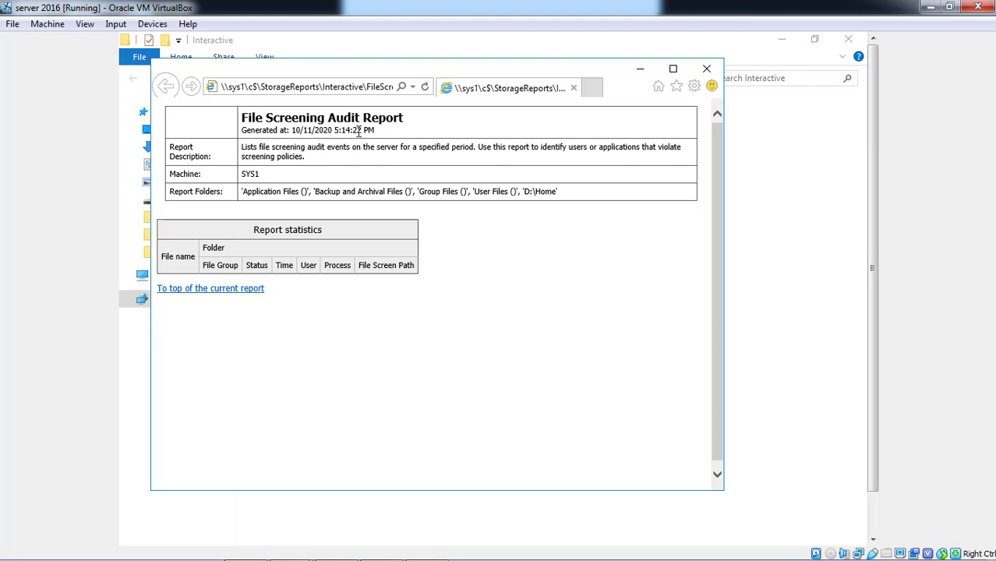
left_click(236, 287)
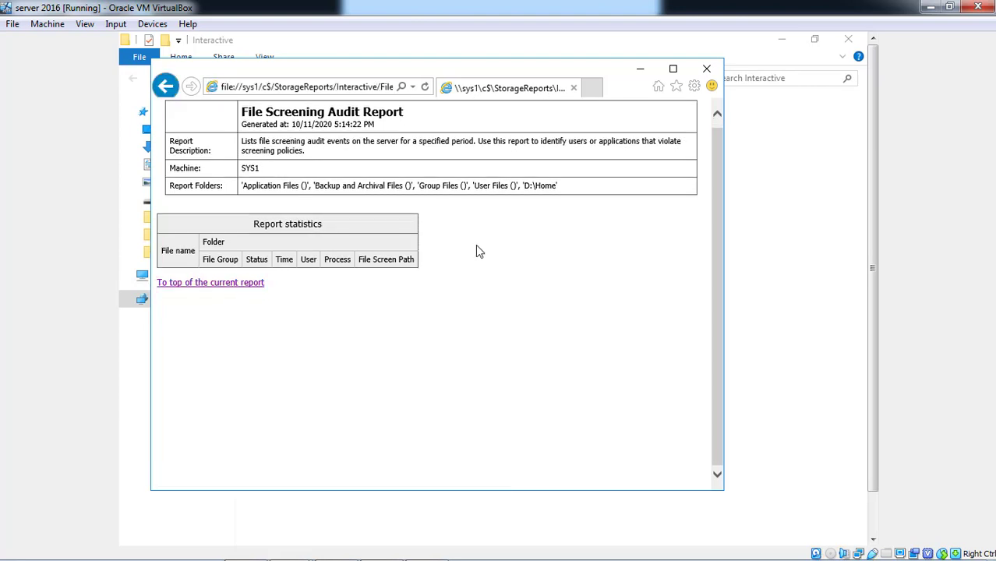
Maximize the report browser, then close it and the Interactive folder window.
left_click(673, 69)
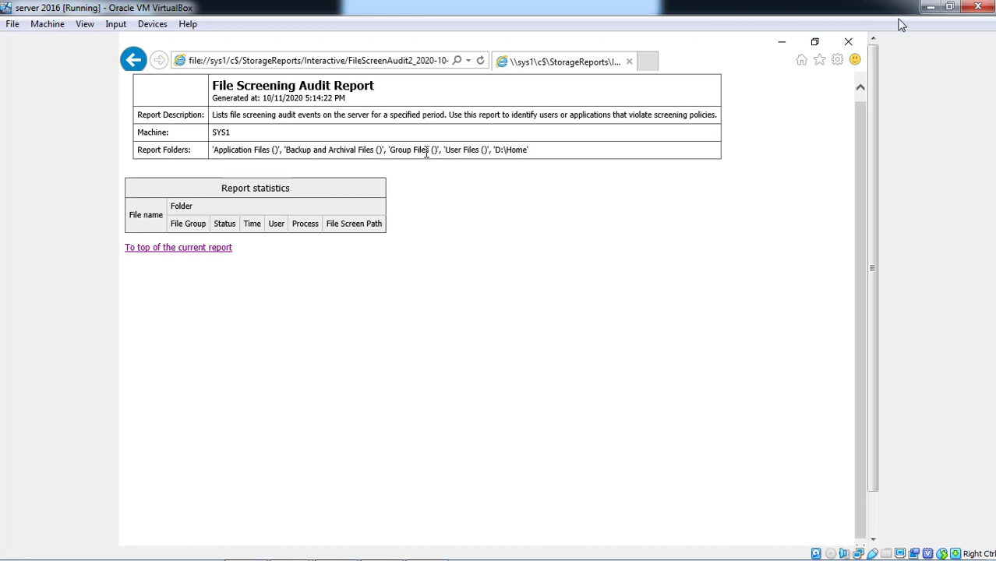
left_click(853, 43)
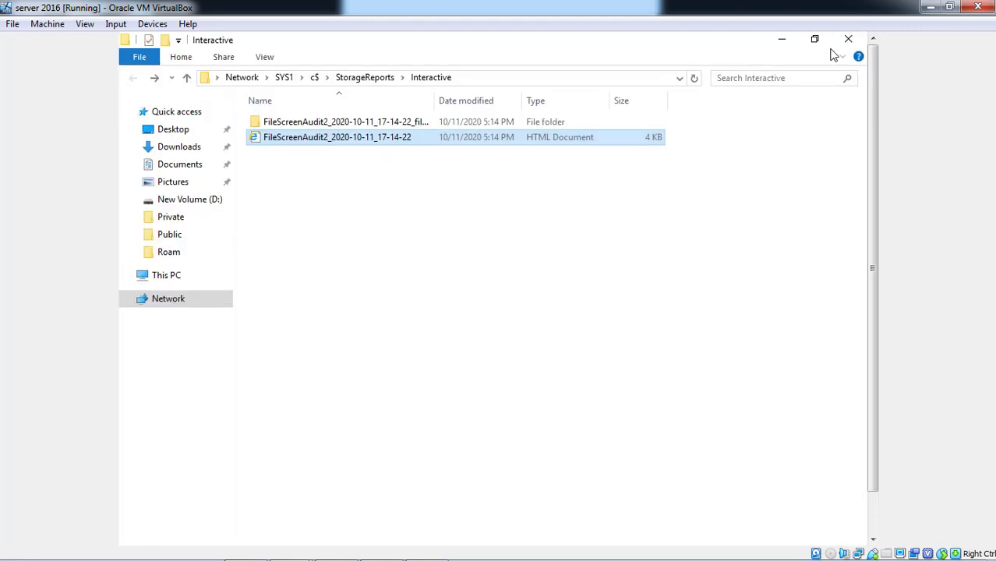
left_click(846, 43)
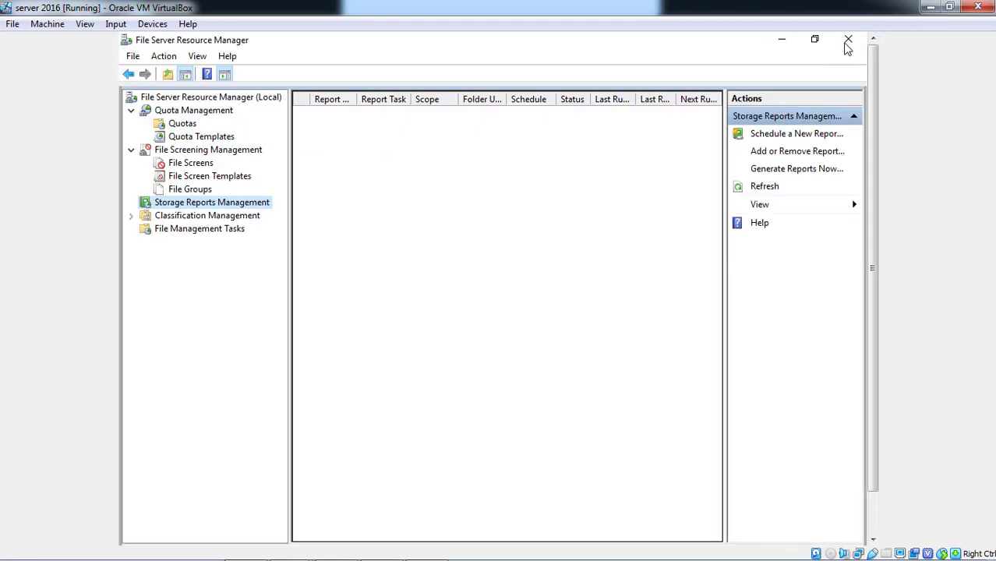
Create a new Generate Reports Now task with File Screening Audit checked and view its Scope.
right_click(211, 208)
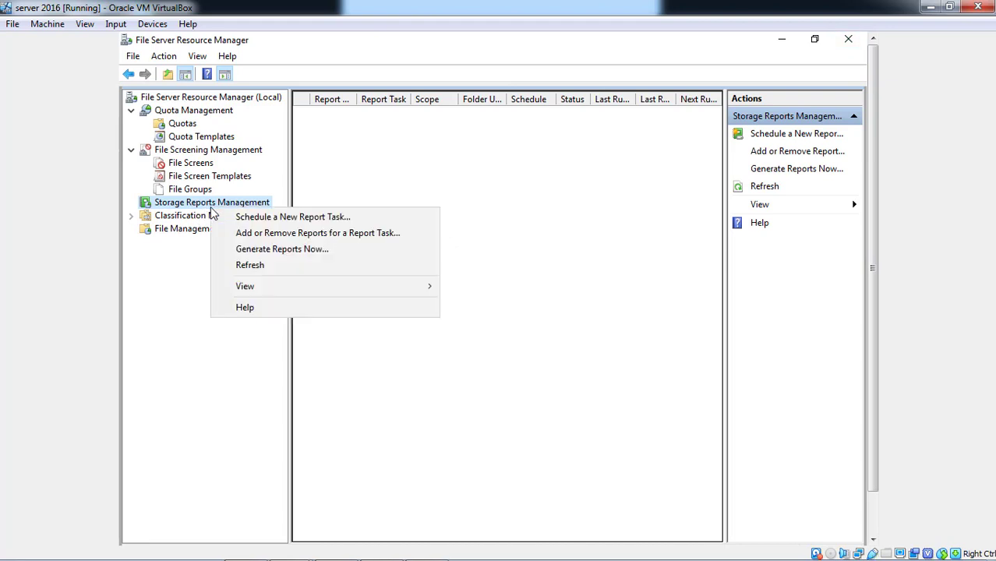
left_click(240, 251)
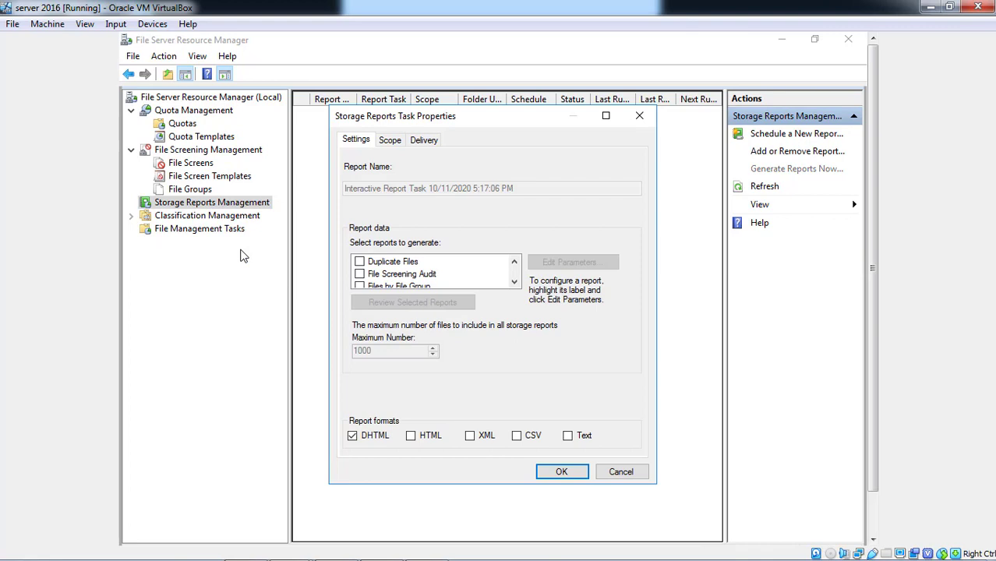
left_click(360, 274)
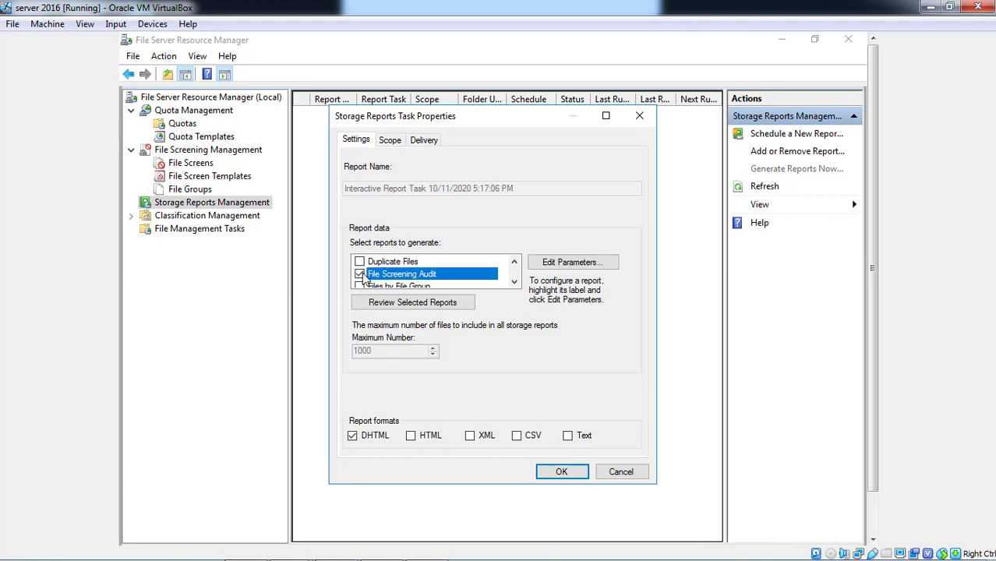
left_click(386, 145)
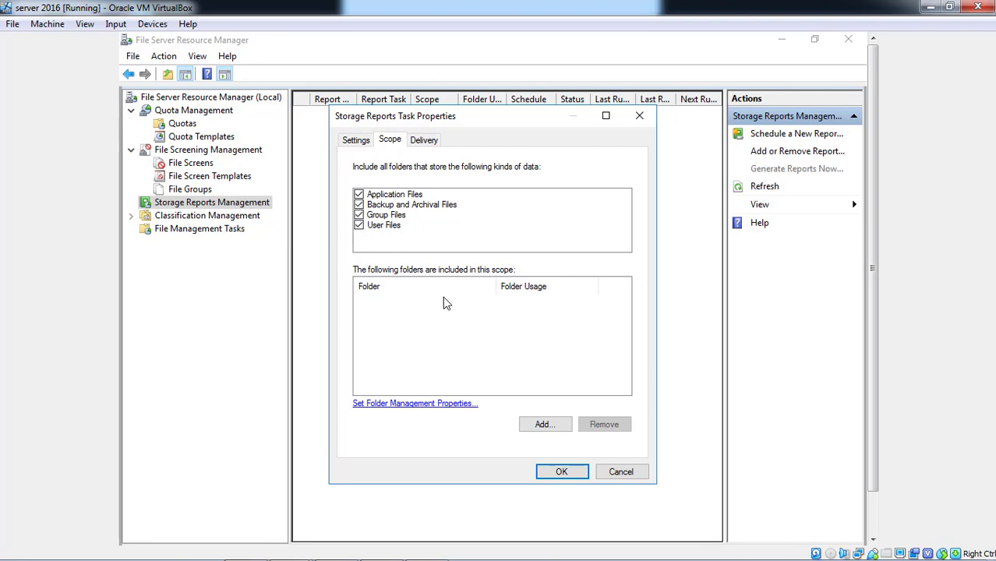
Add D:\Home from New Volume (D:) as the report scope folder.
left_click(411, 406)
left_click(543, 424)
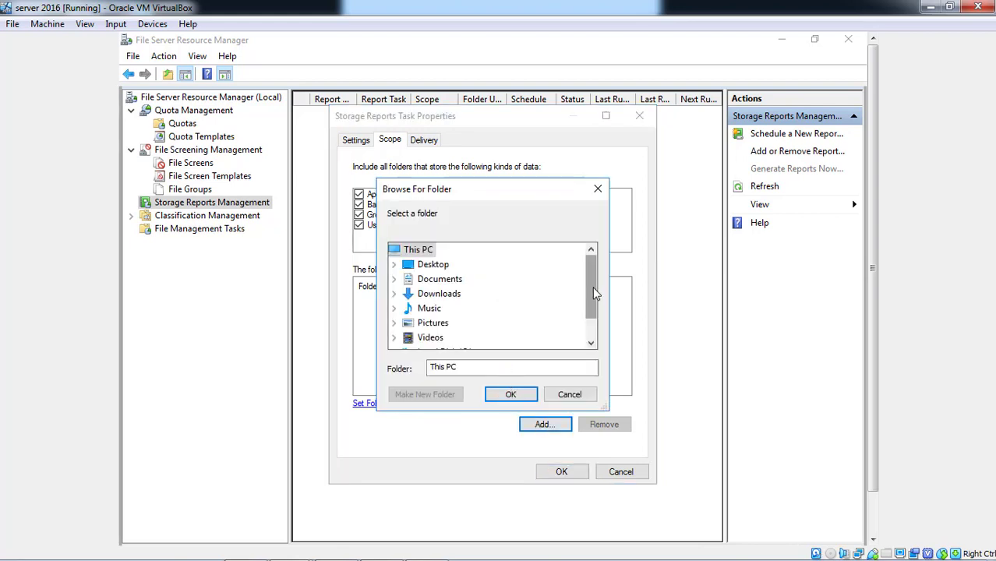
left_click(589, 330)
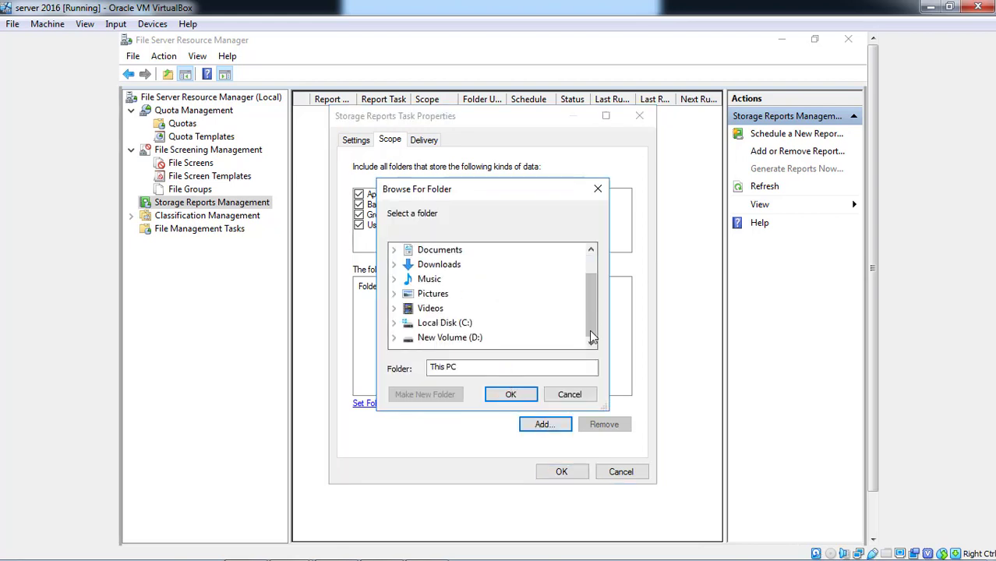
double_click(448, 337)
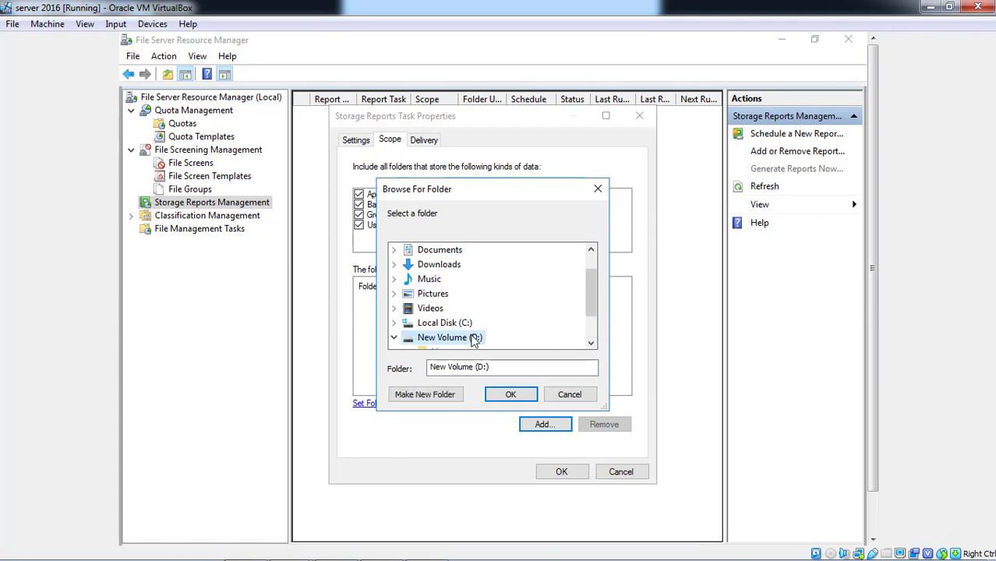
left_click(589, 329)
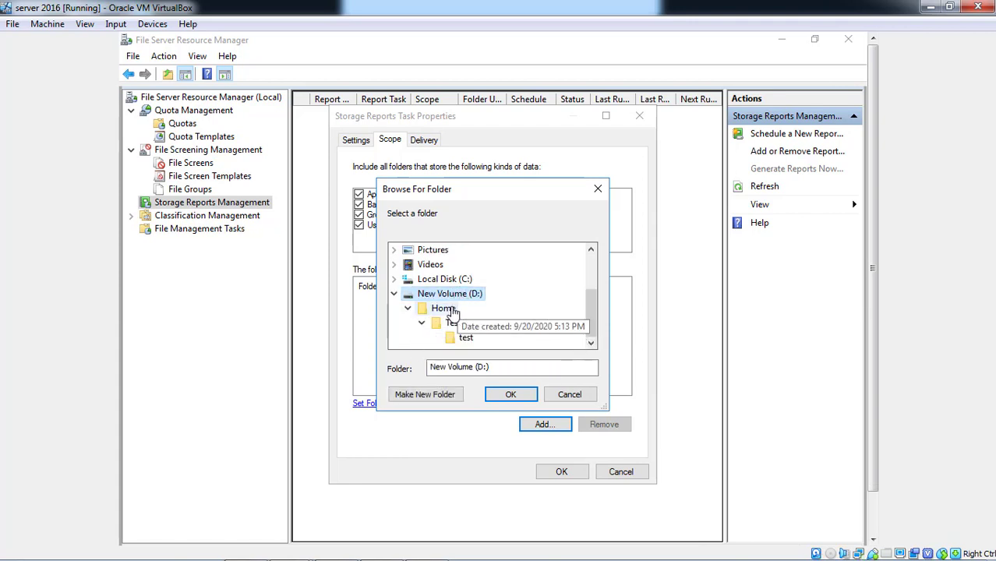
left_click(457, 310)
left_click(508, 395)
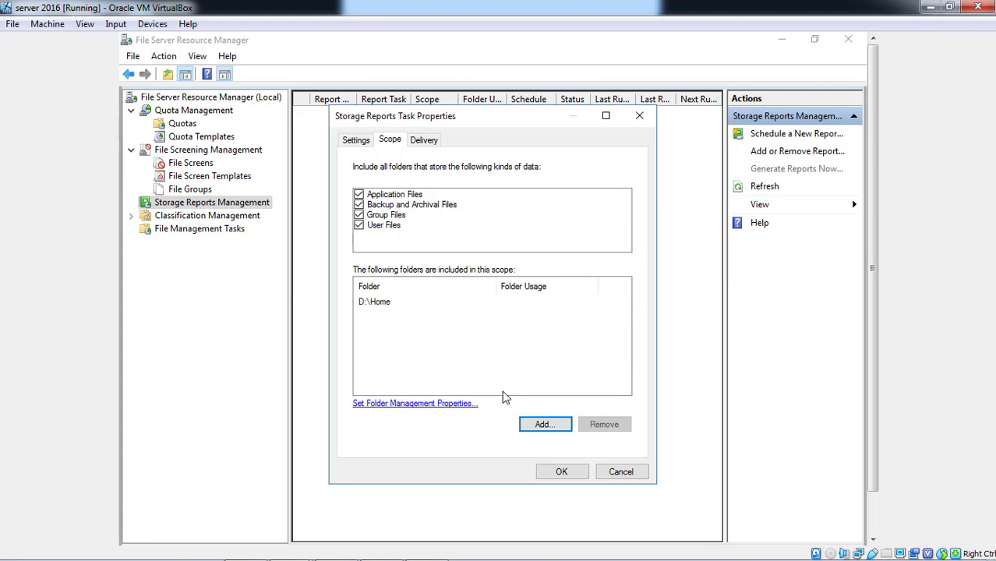
Exclude Backup and Archival Files, review Delivery settings, and confirm the report task.
left_click(359, 204)
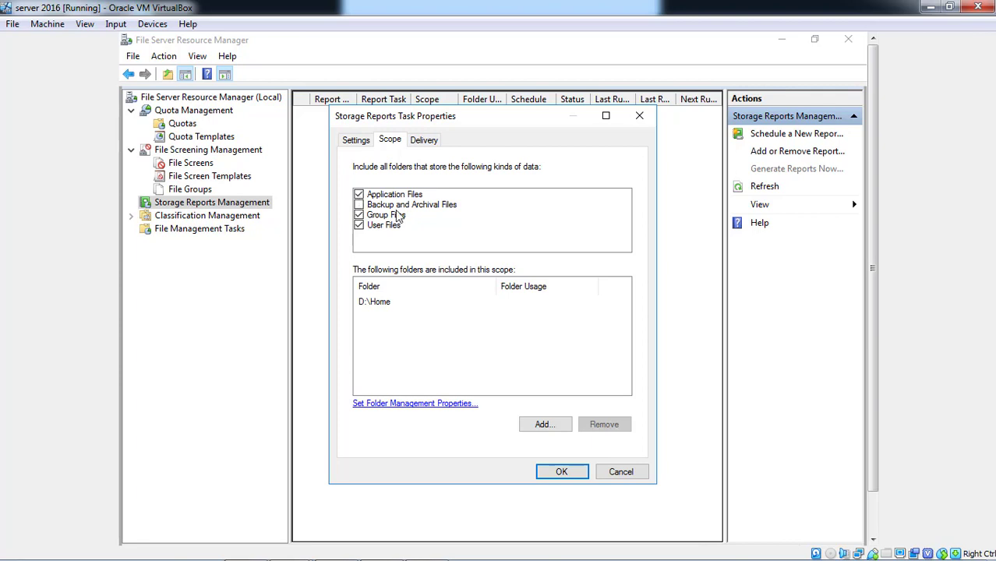
left_click(433, 150)
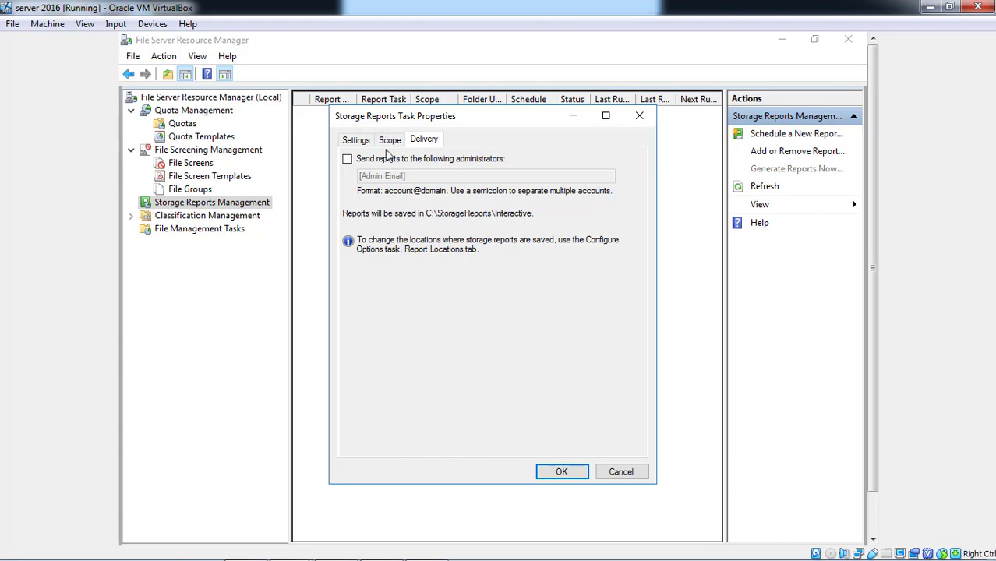
left_click(389, 141)
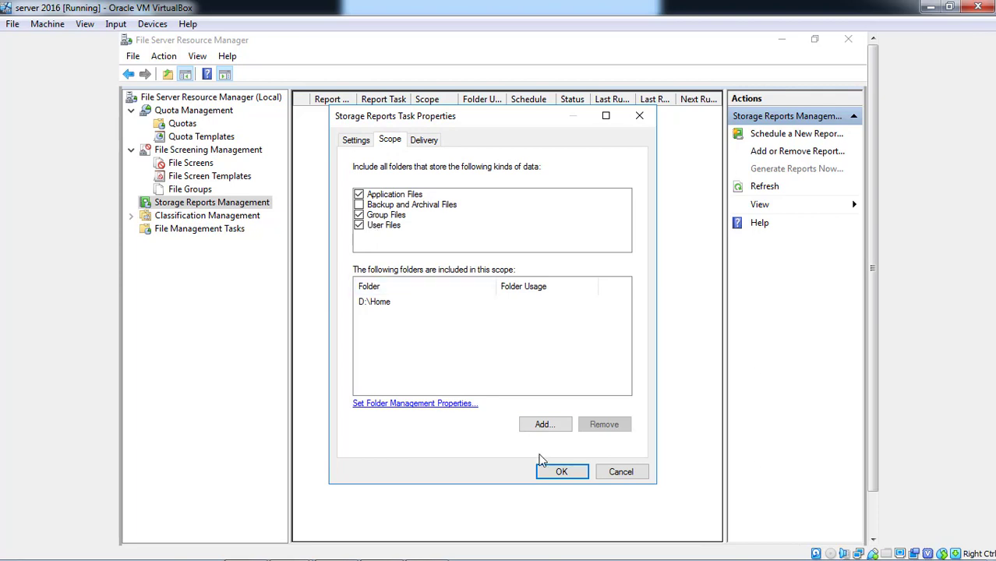
left_click(550, 472)
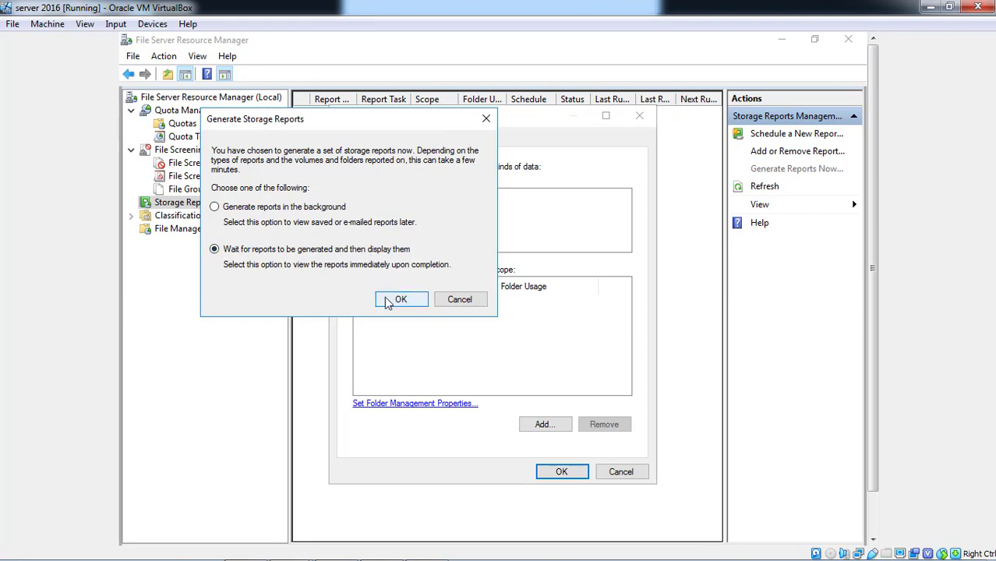
Choose to generate the reports in the background and confirm.
left_click(312, 210)
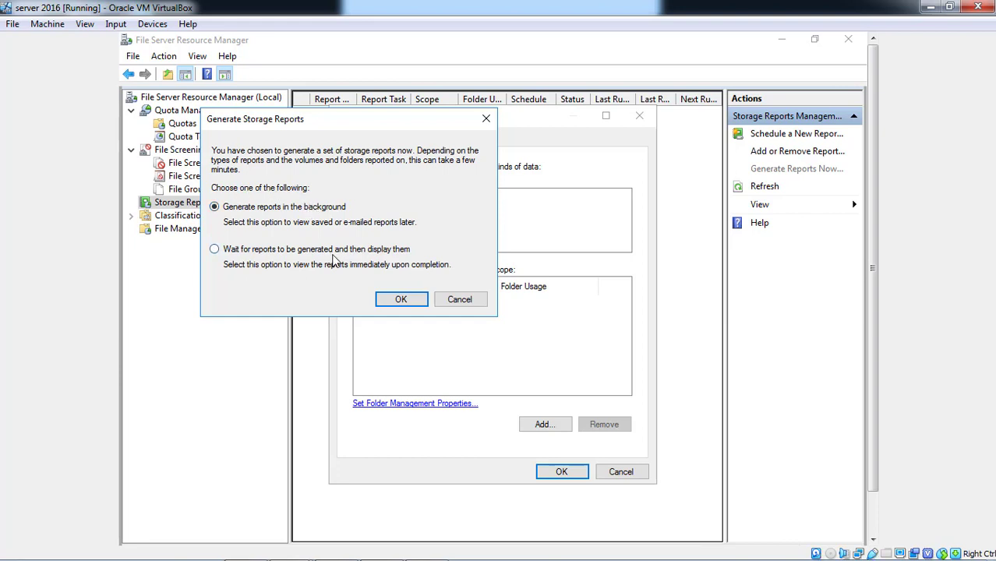
left_click(387, 303)
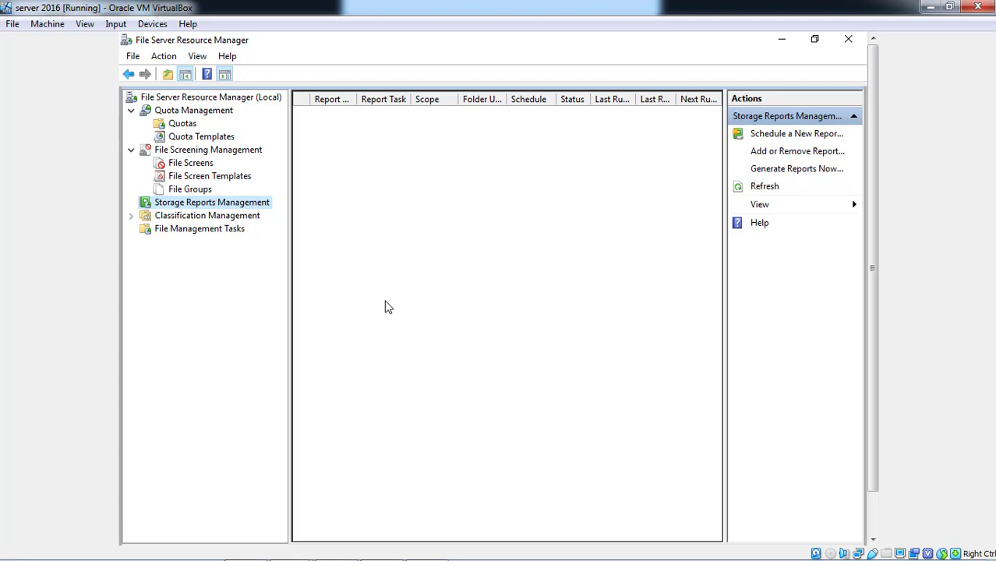
left_click(873, 508)
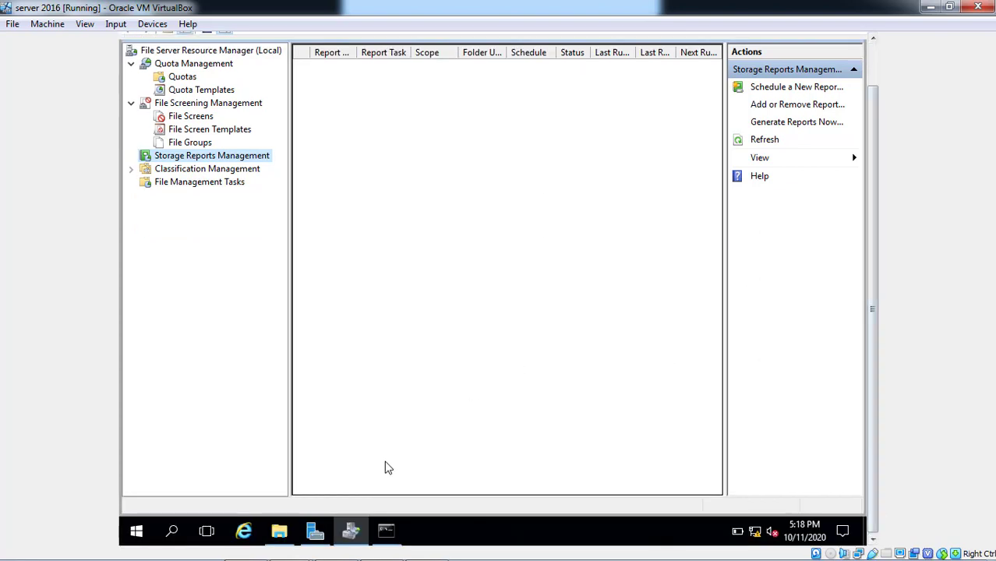
mouse_move(383, 528)
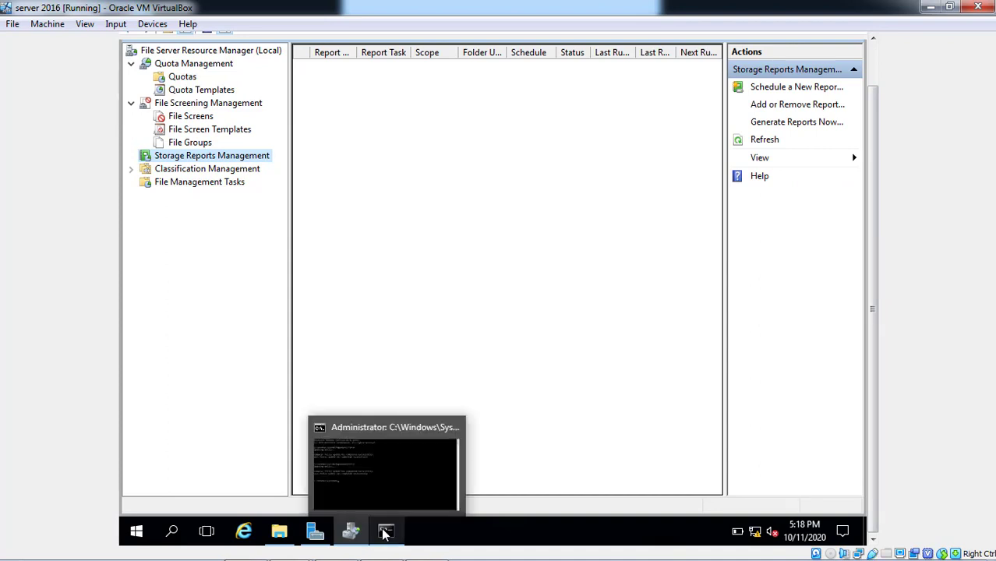
left_click(364, 483)
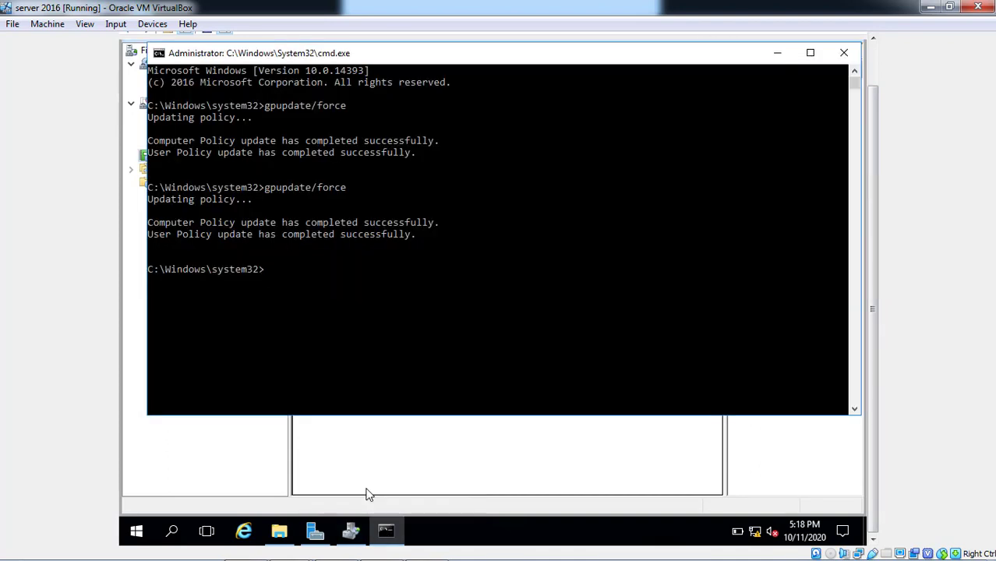
left_click(868, 69)
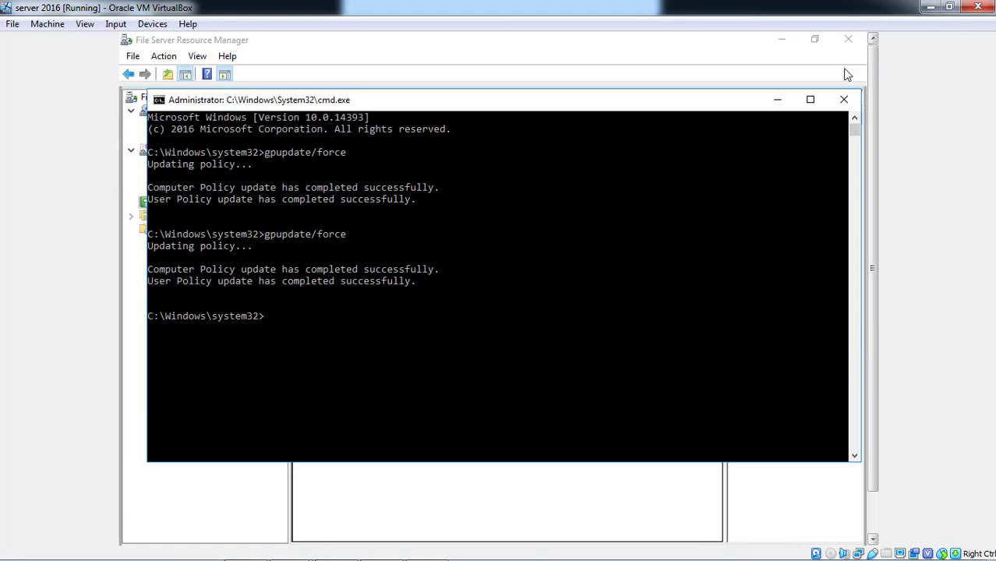
left_click(776, 103)
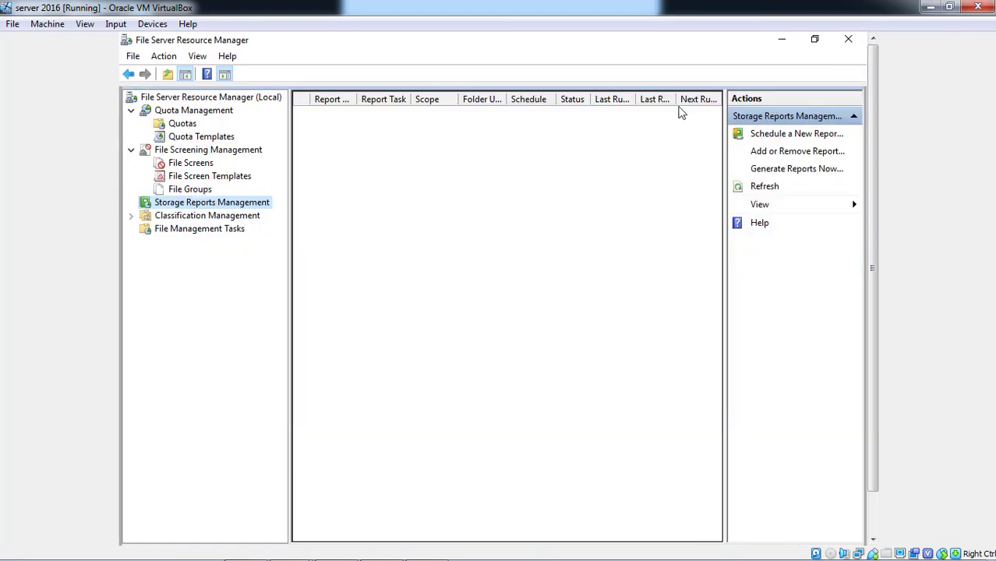
Start a Generate Reports Now task with the File Screening Audit report checked.
right_click(235, 210)
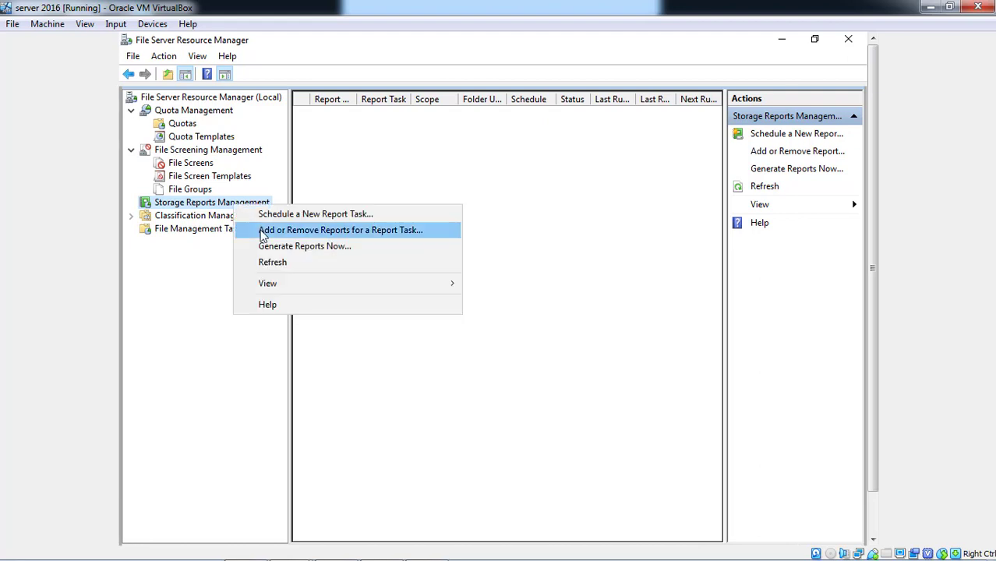
left_click(267, 247)
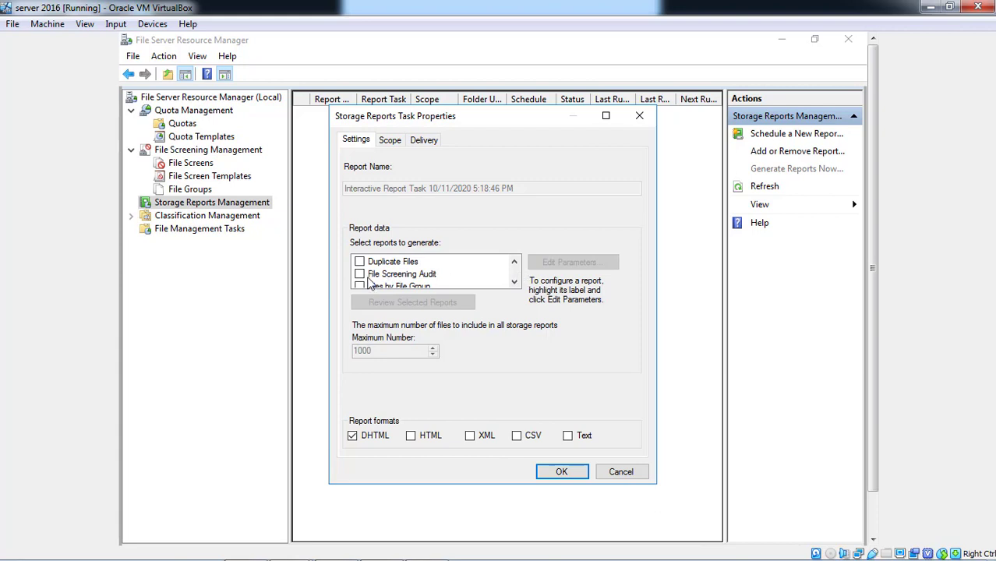
left_click(359, 274)
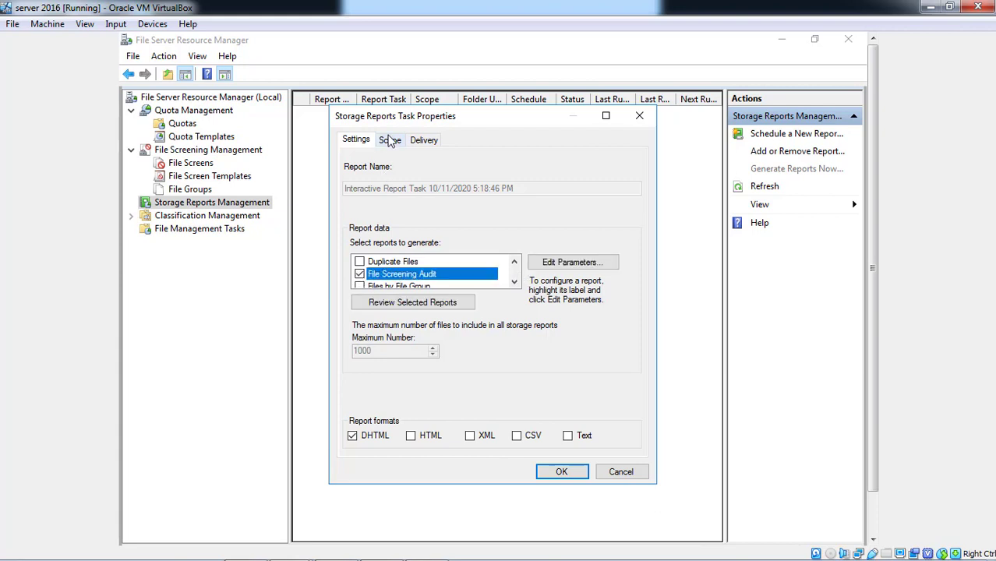
Scope the report to D:\Home and generate it, waiting to display the results.
left_click(388, 139)
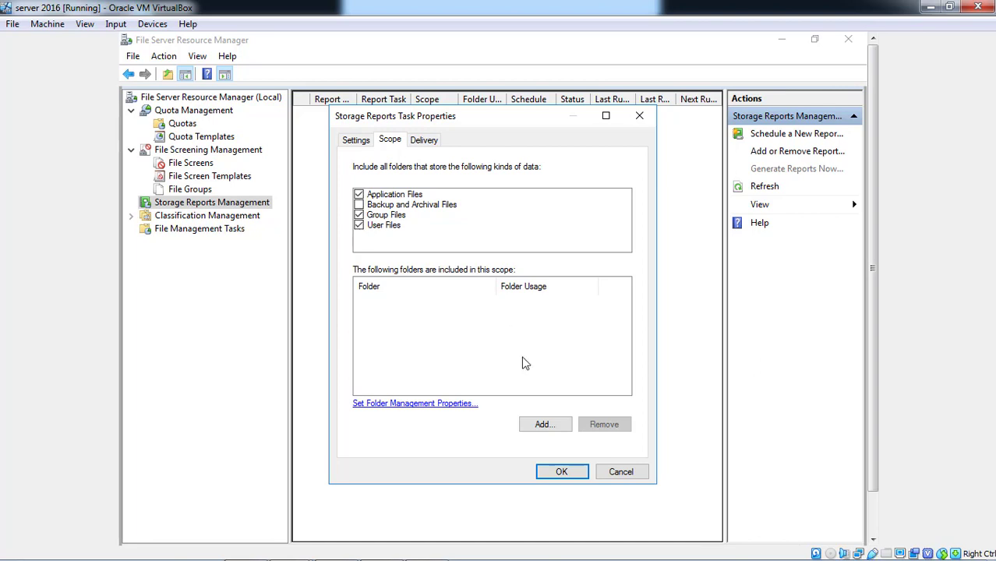
left_click(537, 423)
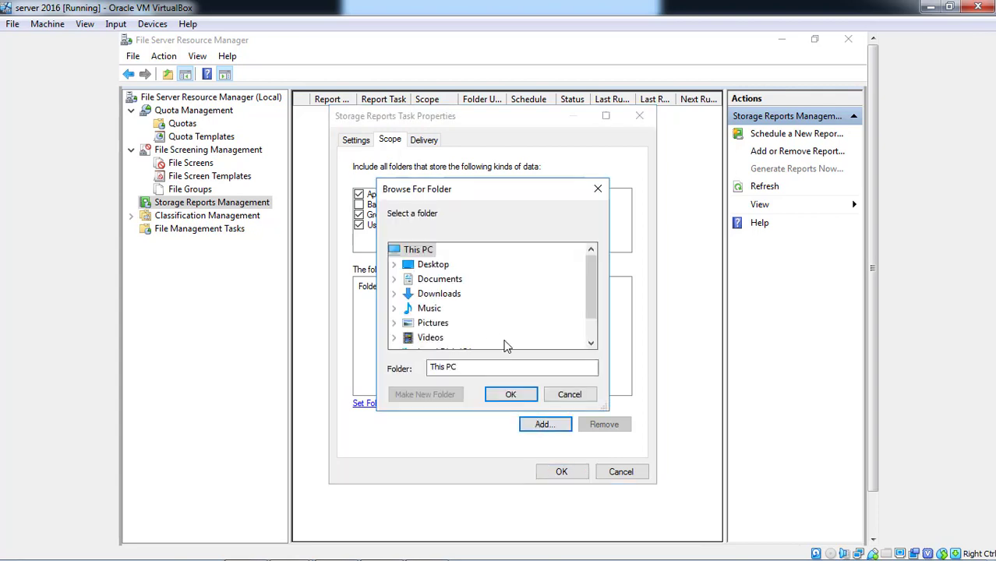
left_click(593, 332)
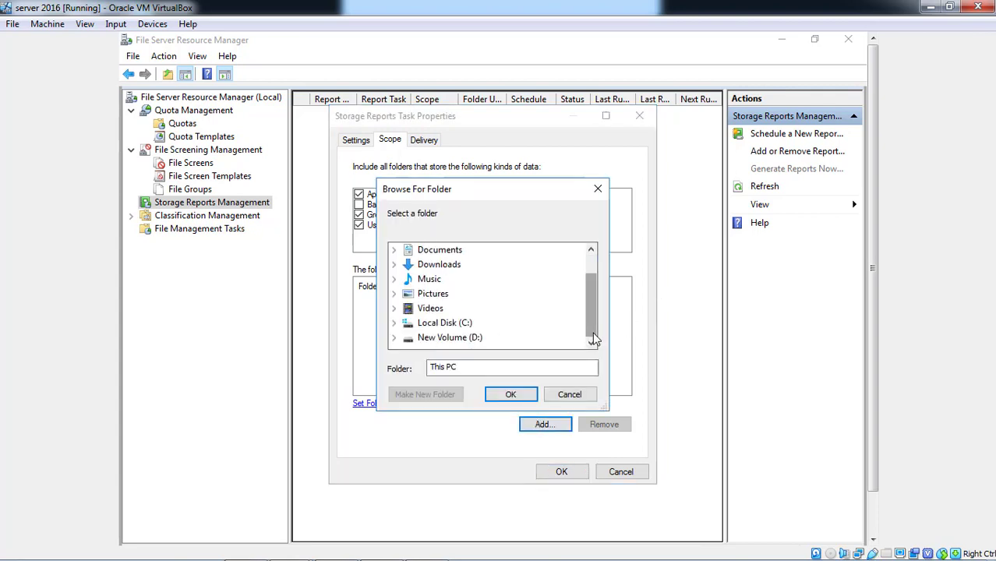
left_click(475, 345)
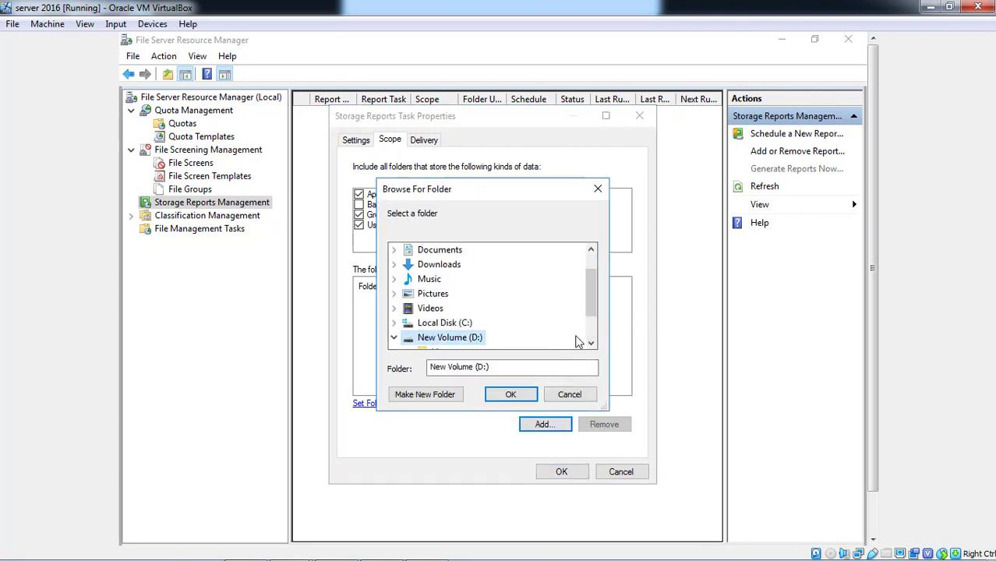
left_click(590, 326)
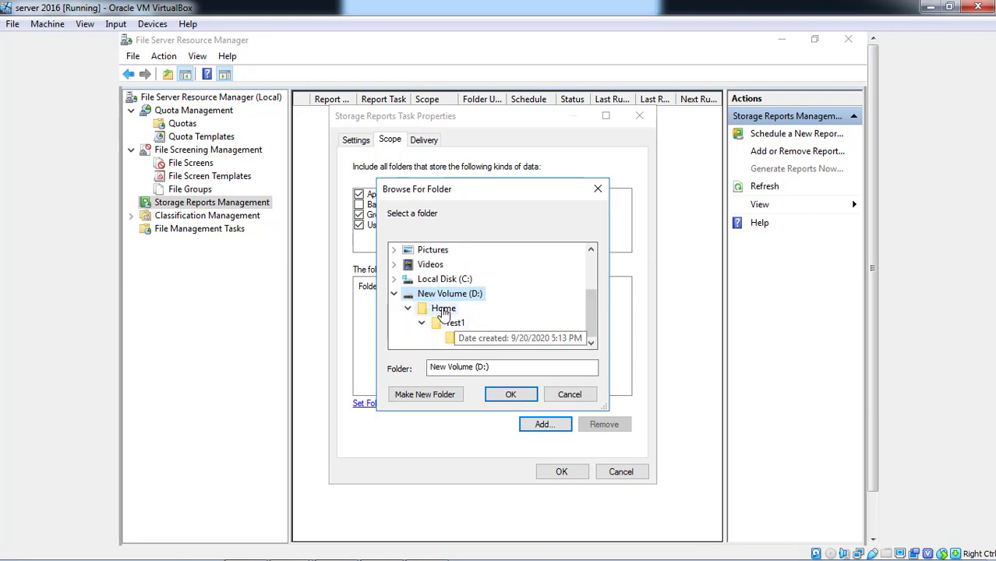
left_click(442, 310)
left_click(509, 395)
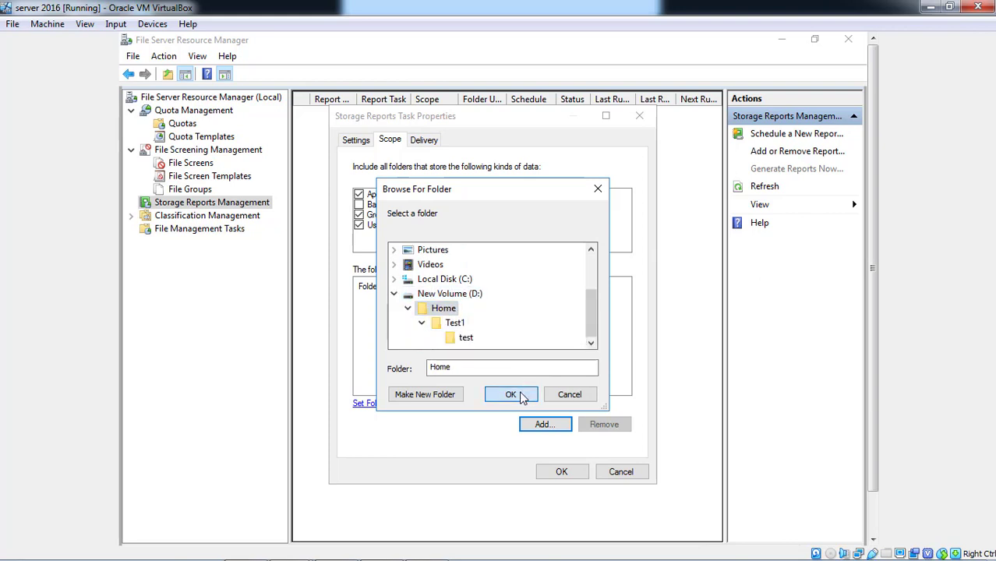
left_click(548, 473)
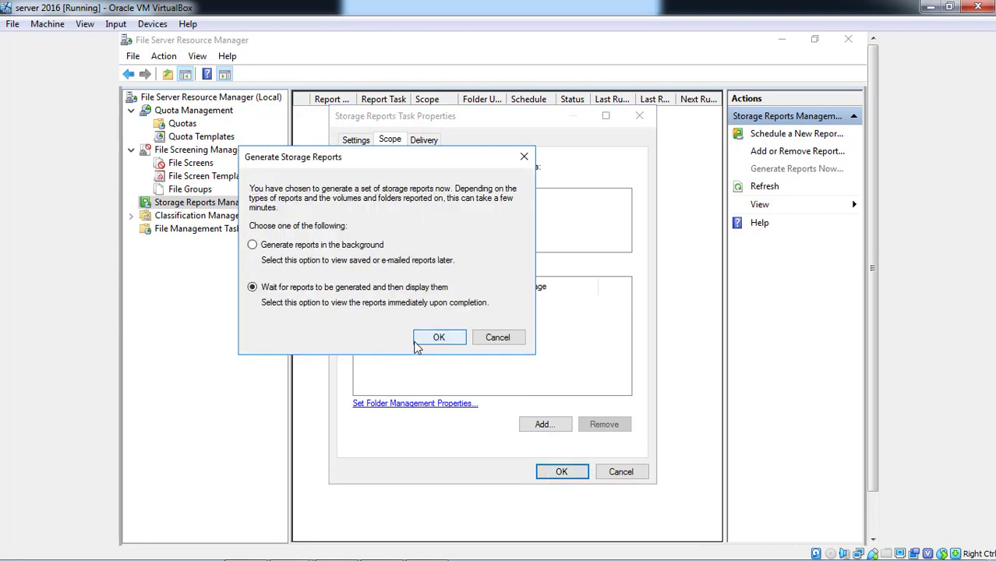
left_click(415, 342)
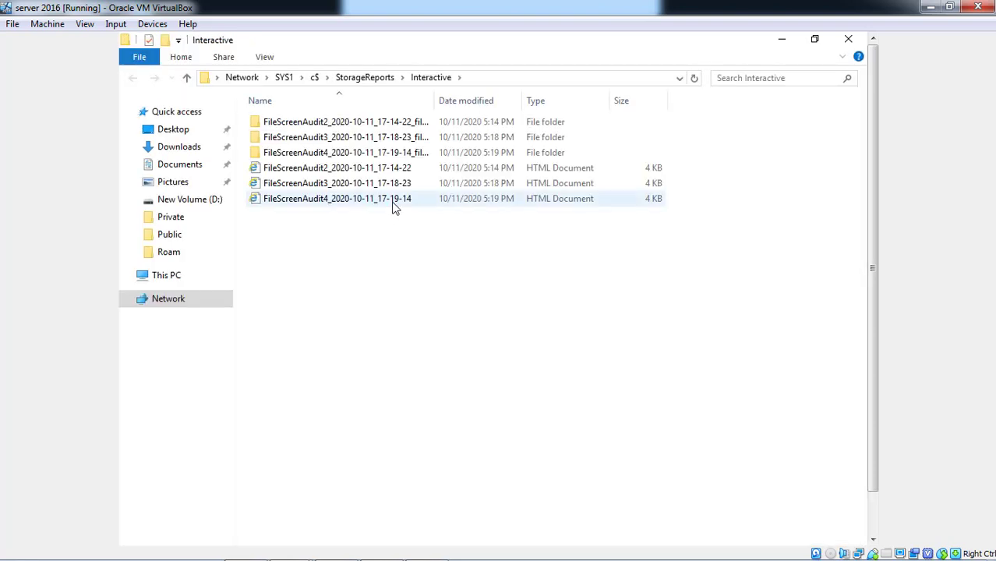
left_click(396, 204)
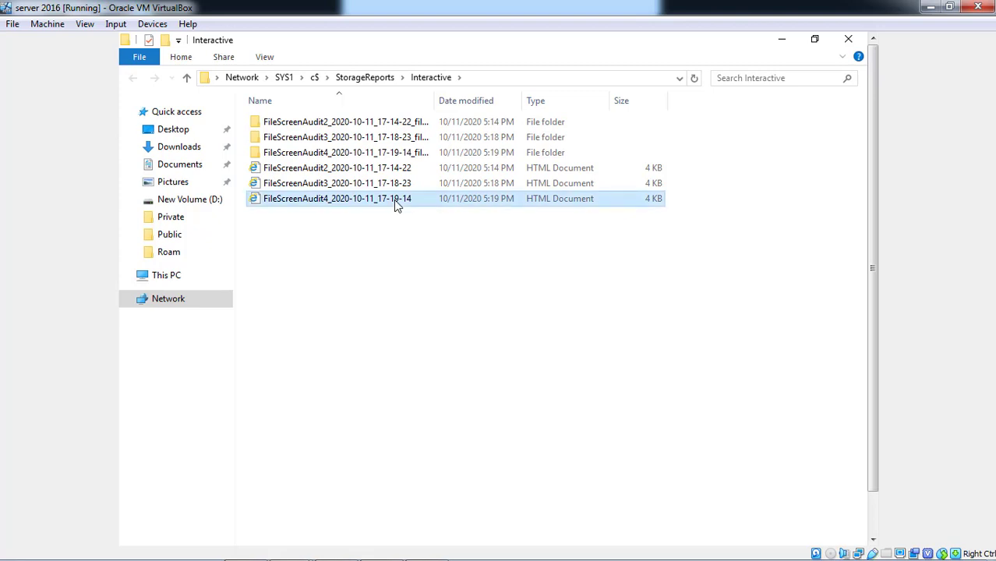
left_click(395, 201)
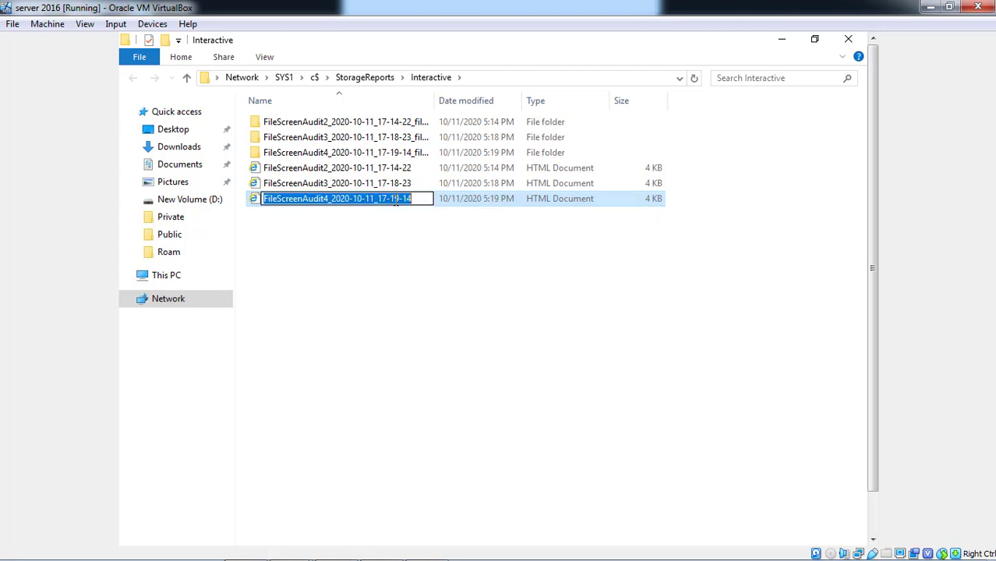
left_click(396, 230)
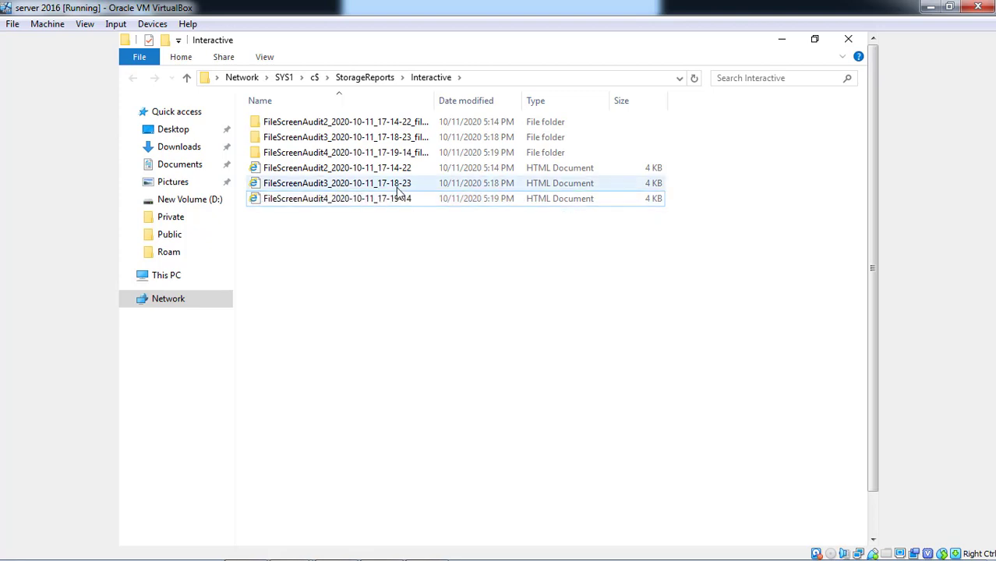
Open and review the FileScreenAudit4 and FileScreenAudit3 reports in Internet Explorer, closing each.
right_click(390, 201)
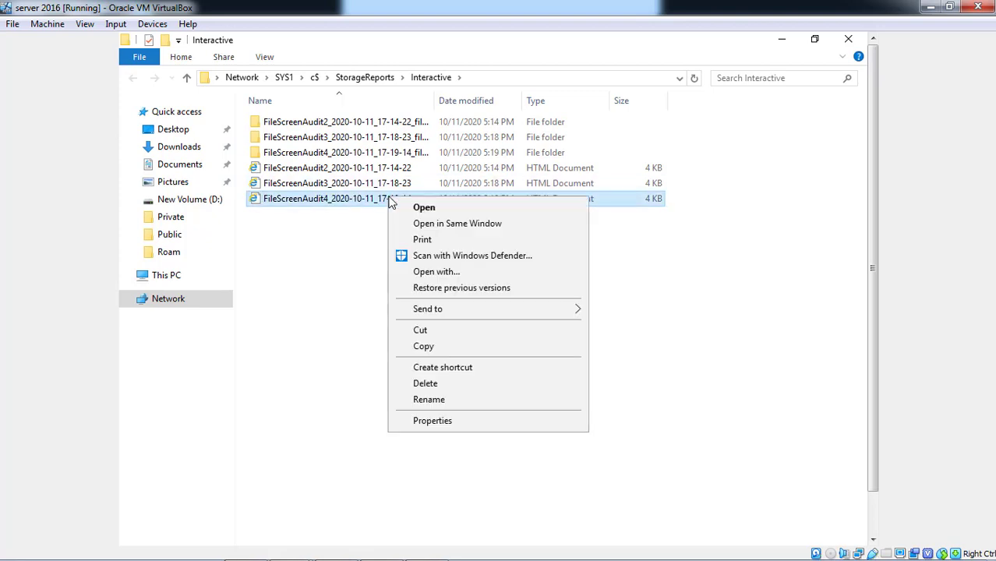
left_click(423, 208)
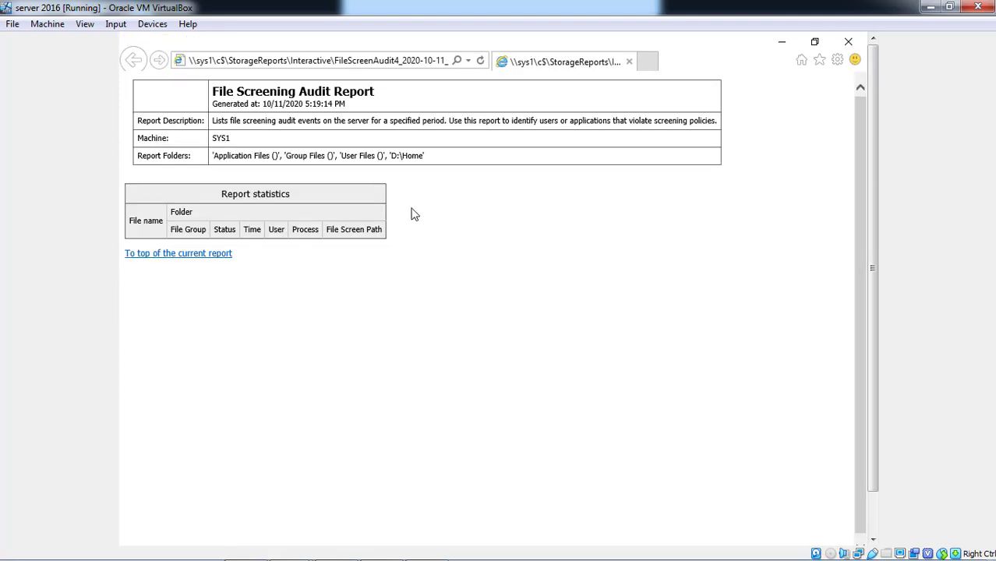
left_click(840, 49)
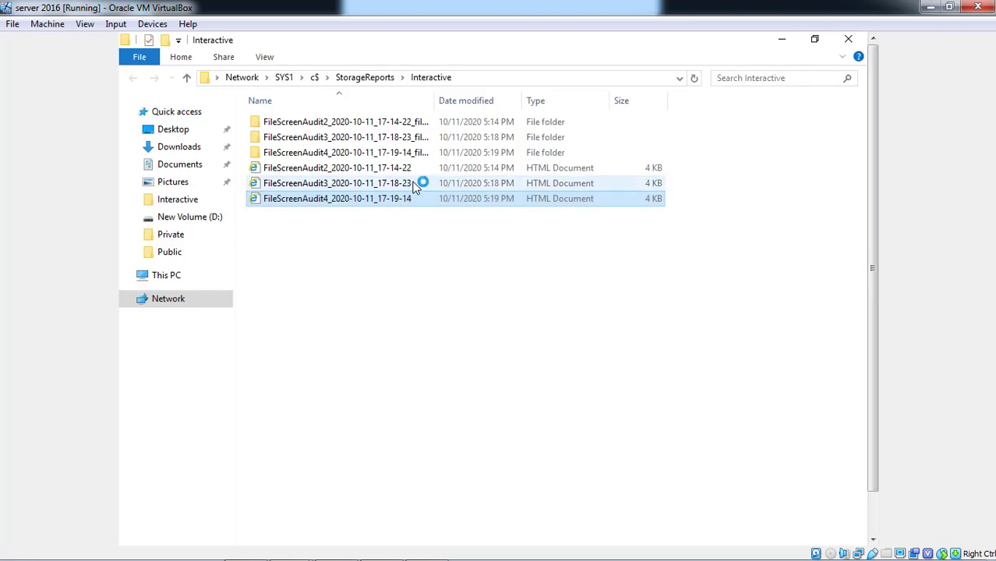
left_click(414, 187)
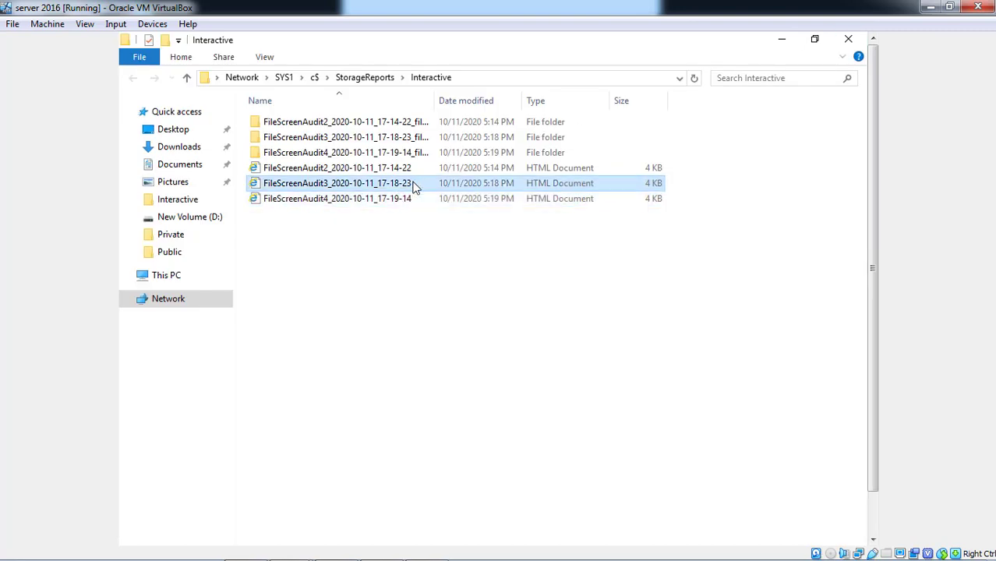
right_click(415, 187)
left_click(452, 192)
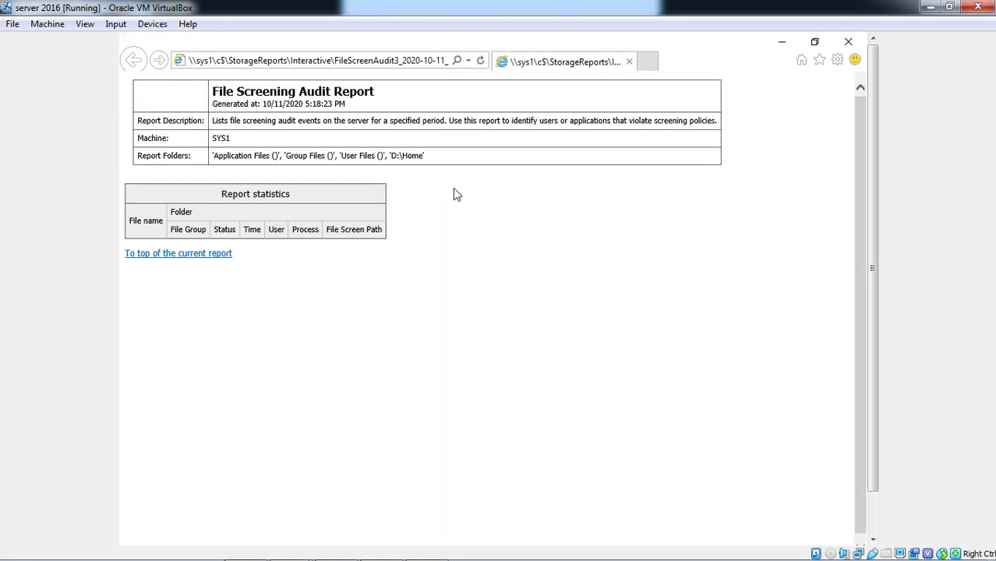
left_click(849, 42)
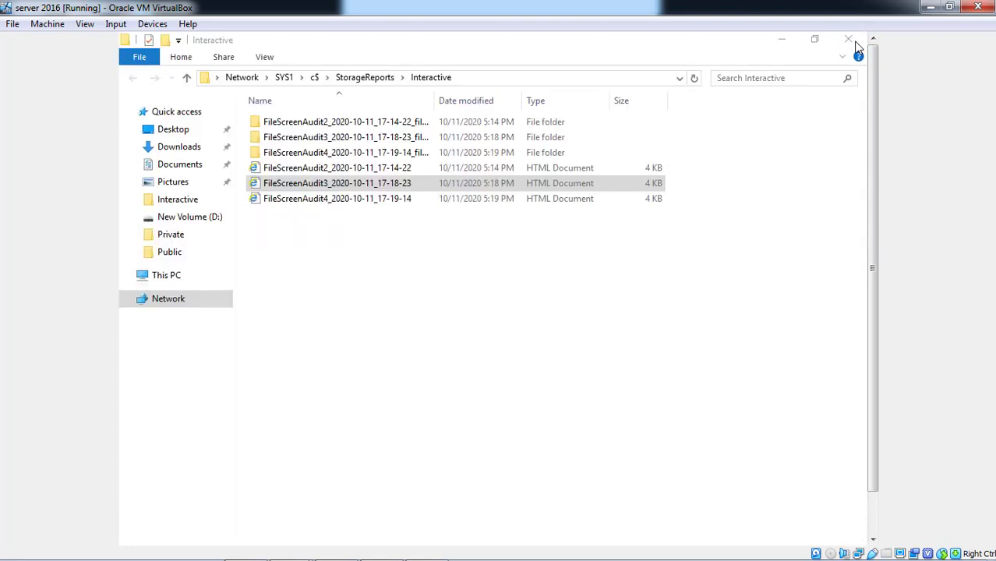
Open and review the FileScreenAudit2 report, then close the browser.
left_click(402, 169)
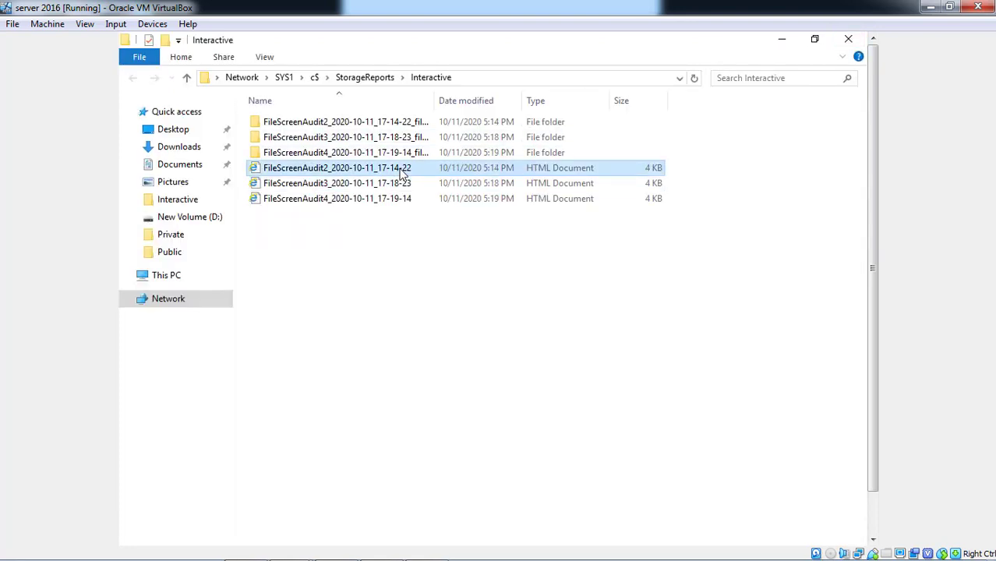
right_click(402, 172)
left_click(416, 177)
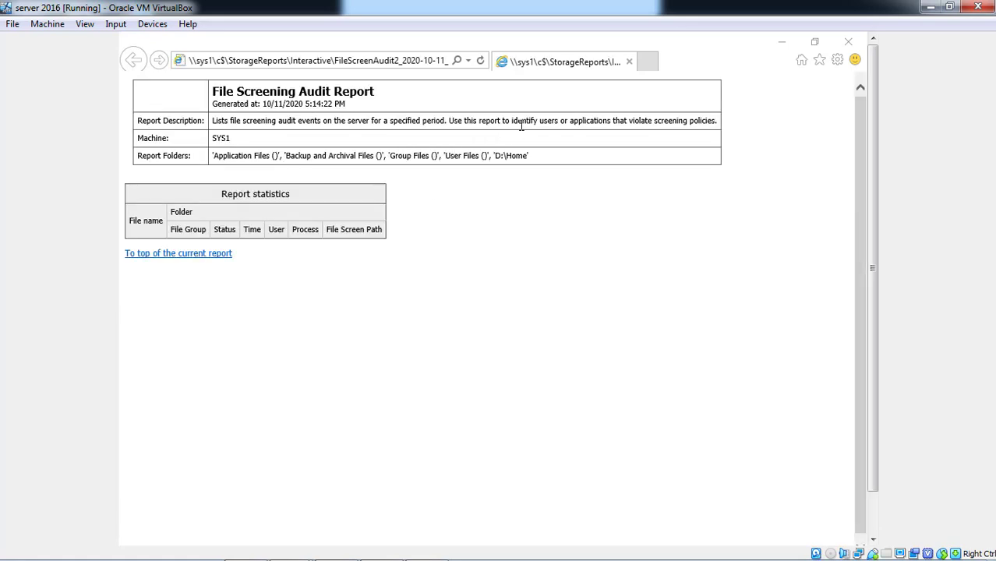
left_click(851, 44)
Open the FileScreenAudit3 supporting files folder, then close File Explorer.
left_click(422, 137)
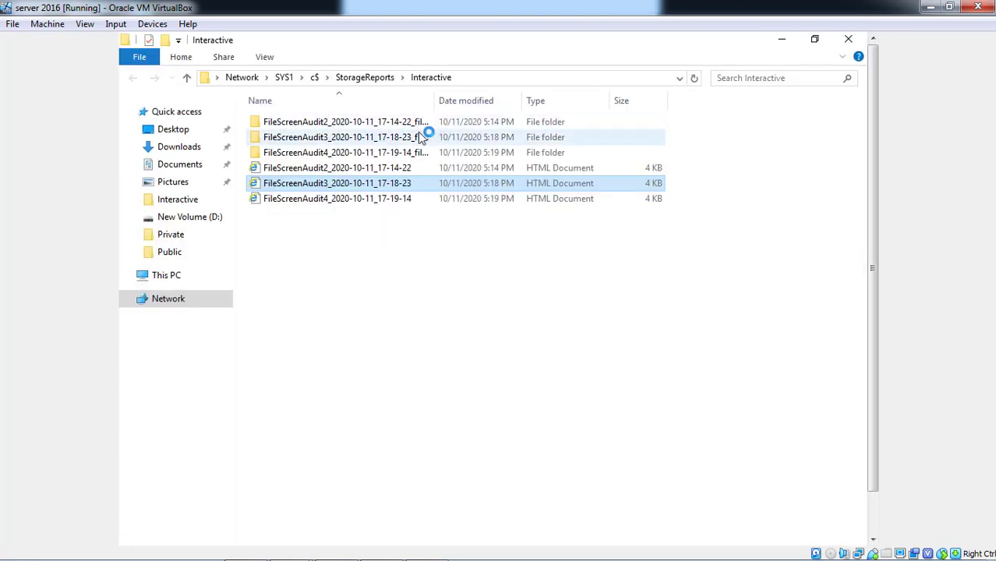
right_click(358, 138)
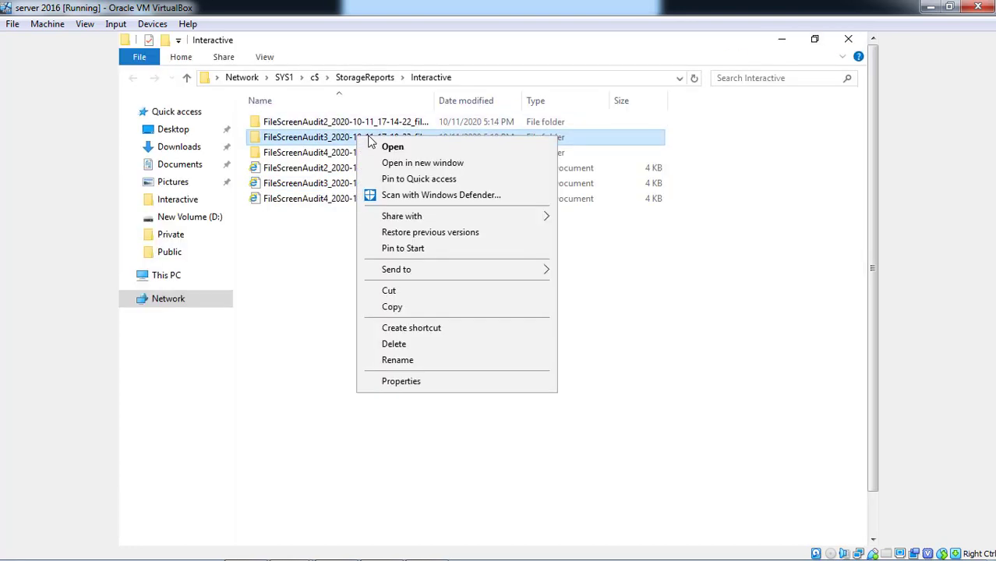
left_click(387, 151)
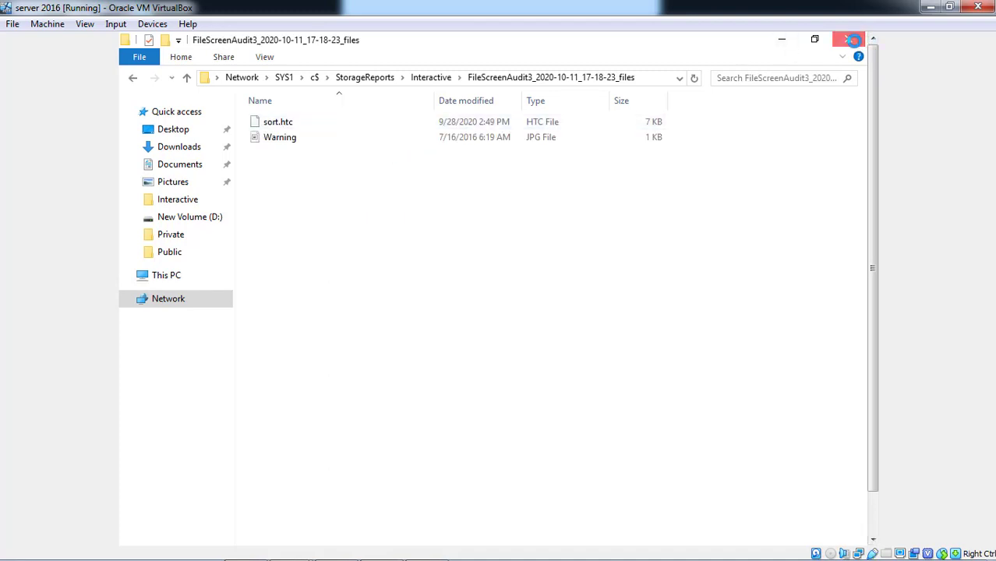
left_click(849, 40)
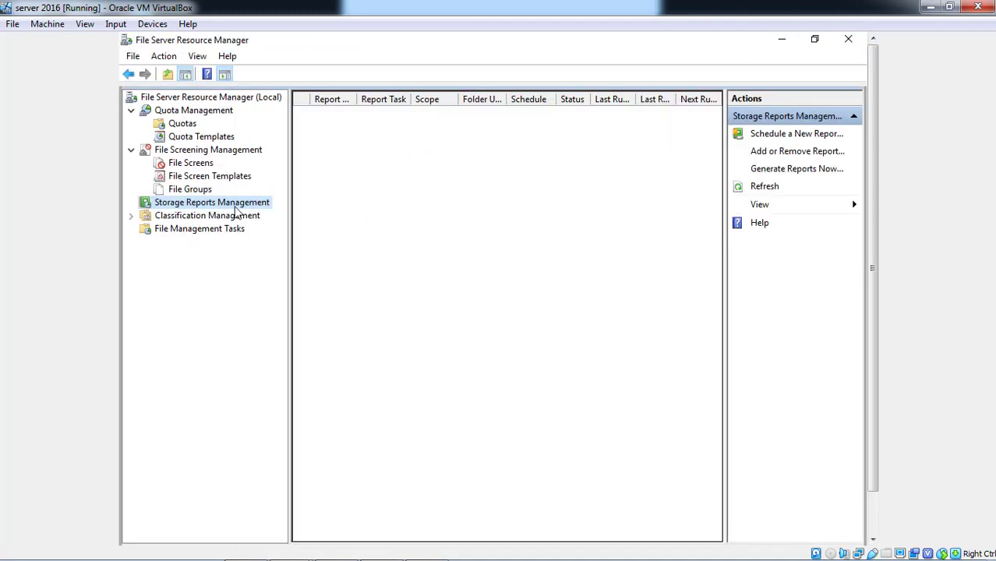
Create a Generate Reports Now task with Quota Usage checked and view its Scope settings.
right_click(236, 207)
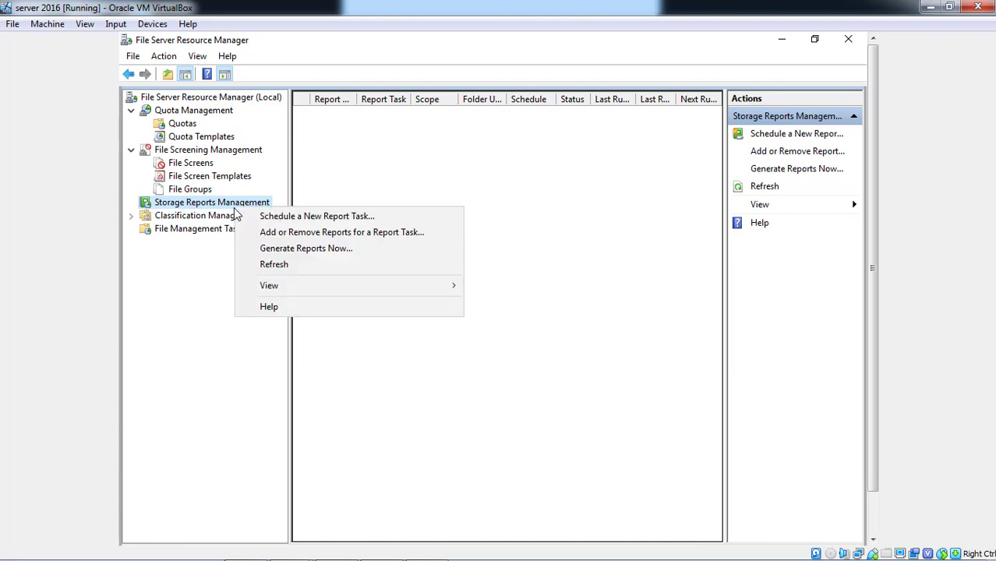
left_click(273, 253)
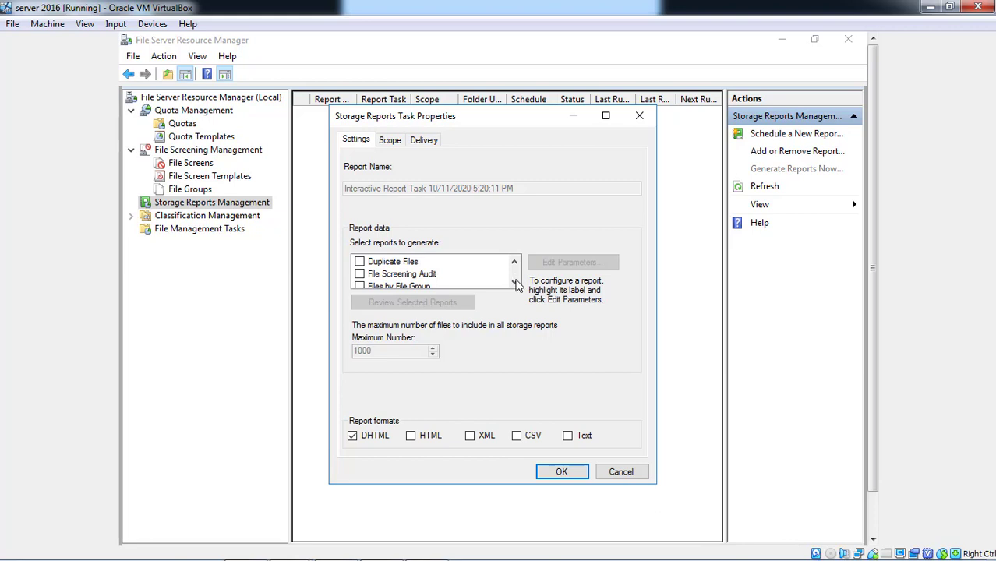
left_click(515, 282)
left_click(514, 282)
left_click(514, 282)
left_click(514, 282)
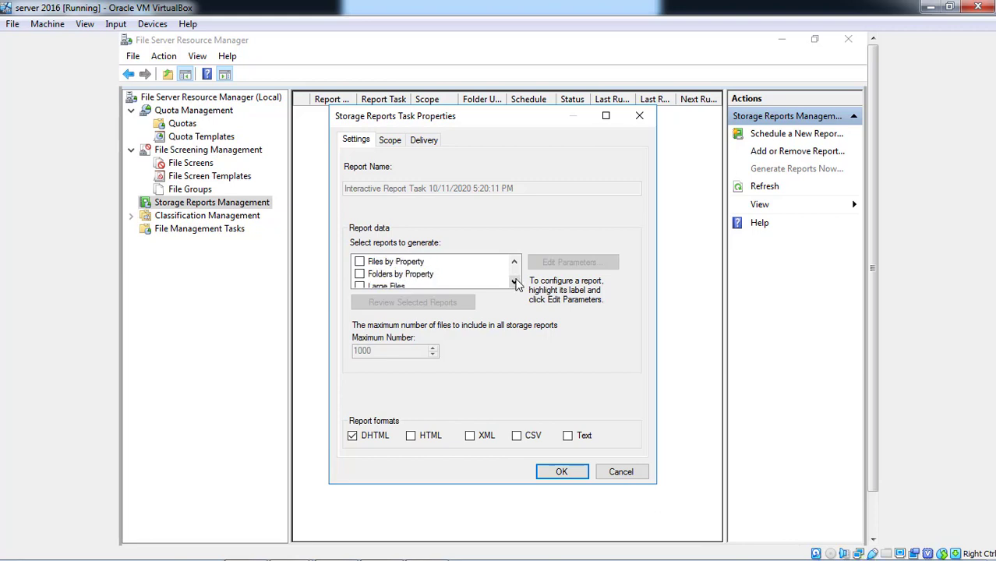
left_click(514, 283)
left_click(514, 282)
left_click(514, 282)
left_click(514, 282)
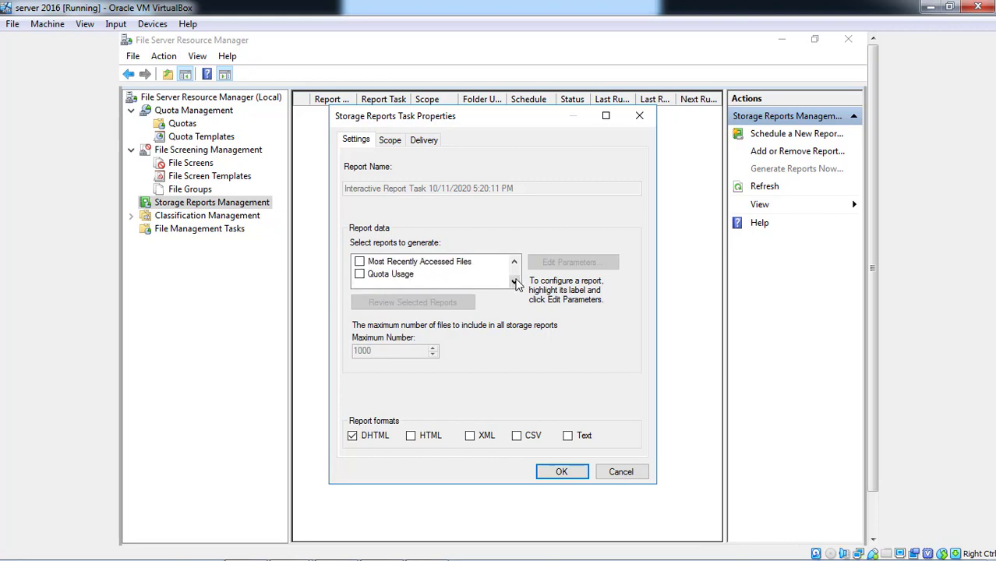
left_click(358, 275)
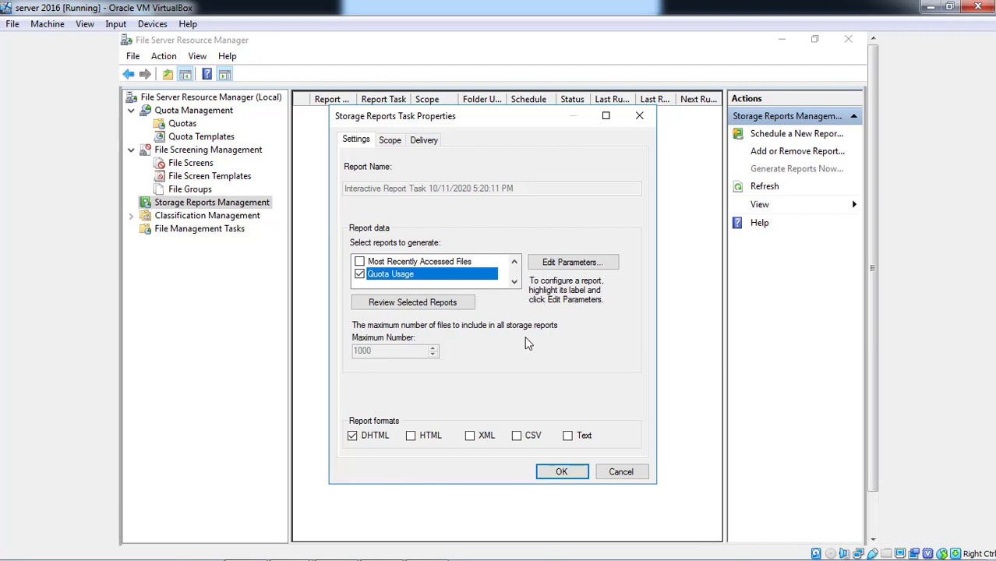
left_click(389, 140)
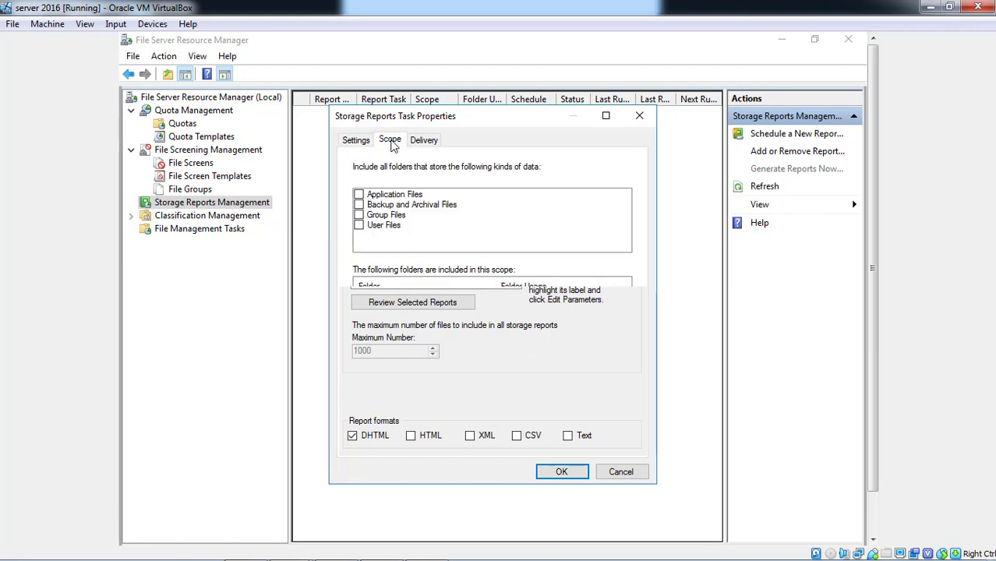
Include User, Group, and Backup and Archival Files data kinds in the report scope.
left_click(359, 226)
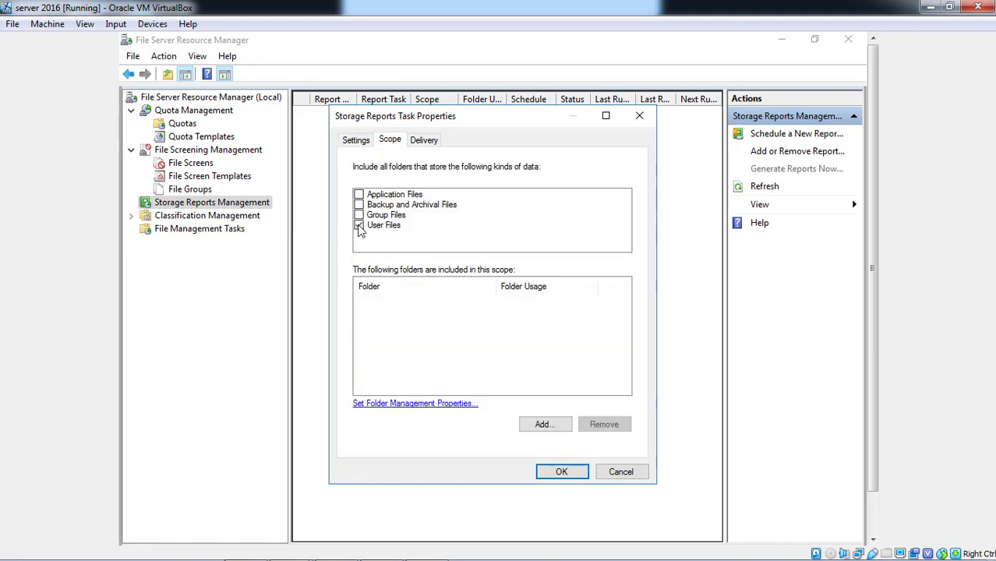
left_click(358, 215)
left_click(359, 205)
left_click(553, 428)
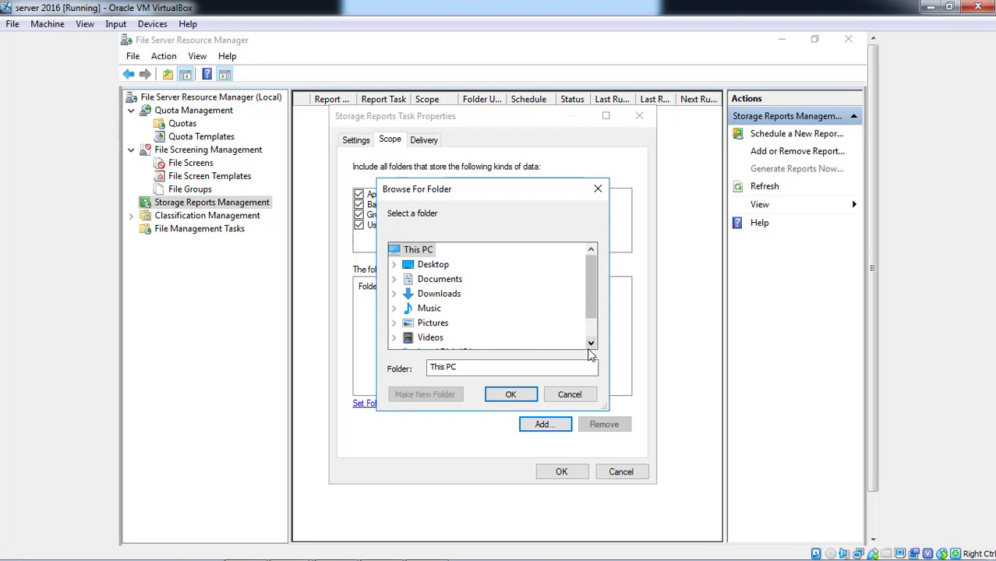
left_click(580, 397)
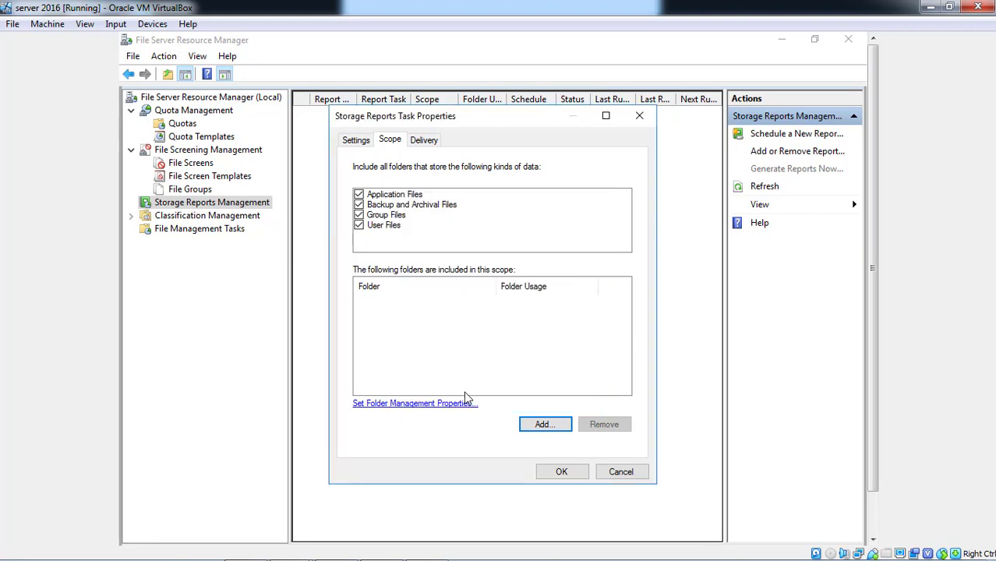
In Folder Management Properties, add D:\Home as the folder to tag.
left_click(456, 403)
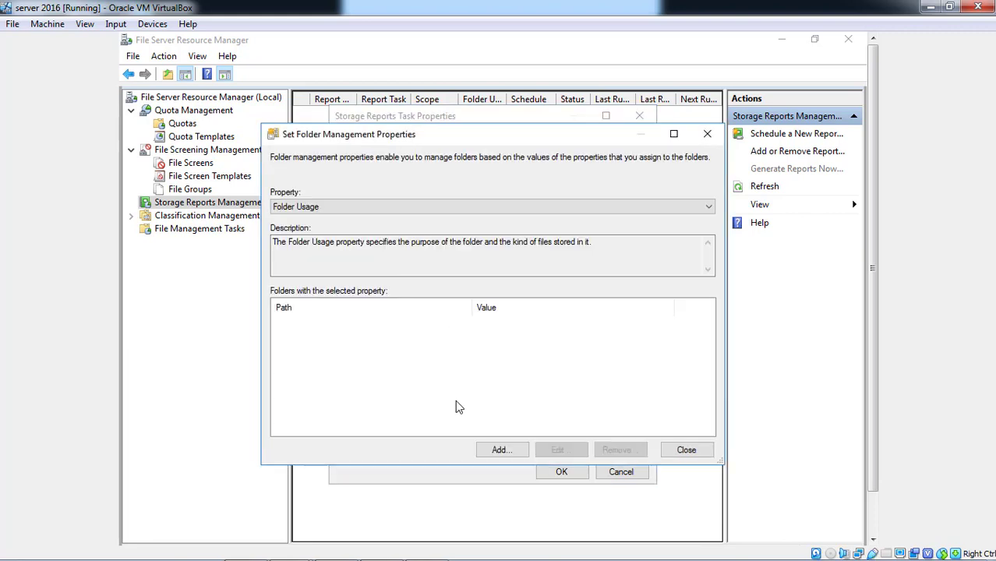
left_click(501, 452)
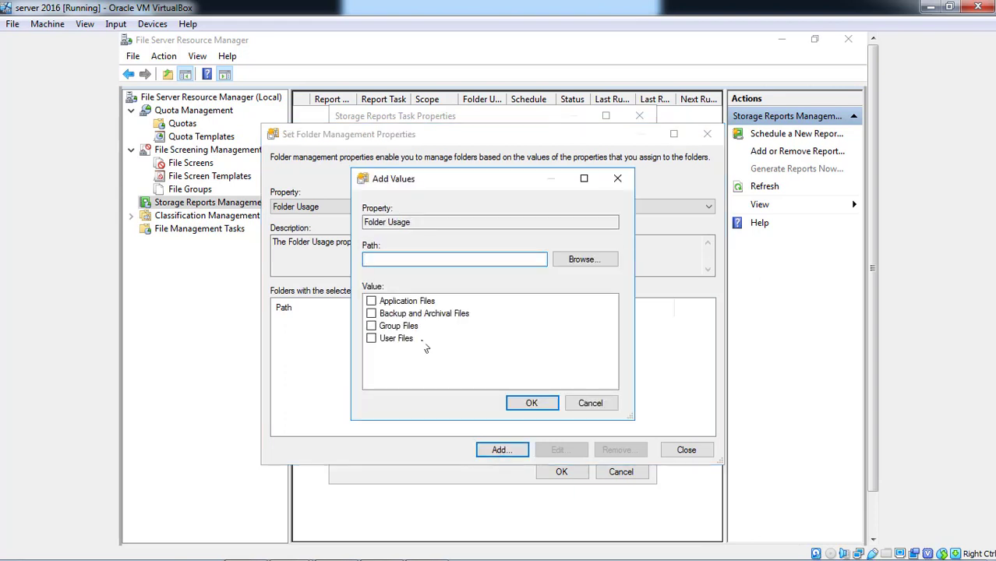
left_click(582, 258)
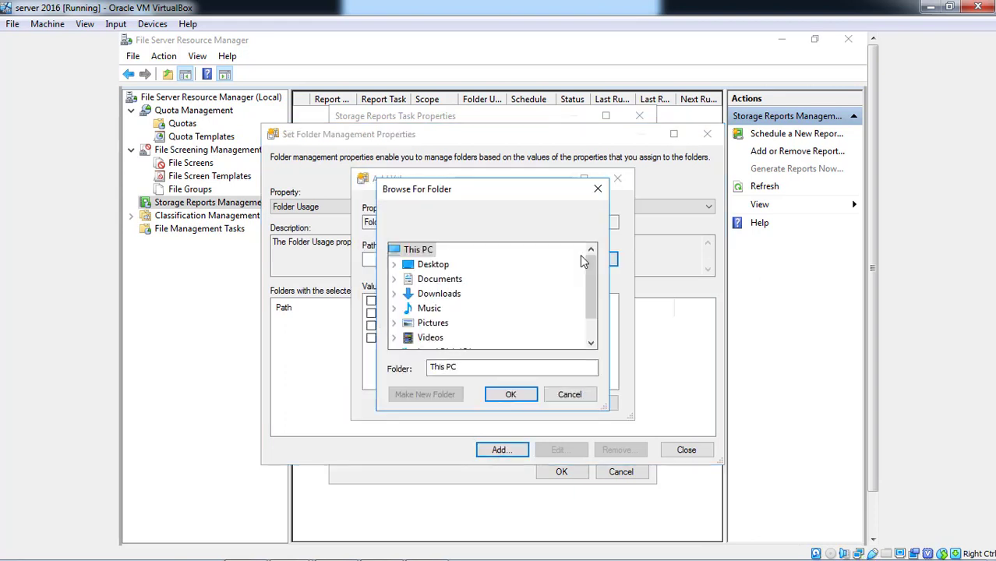
left_click(592, 340)
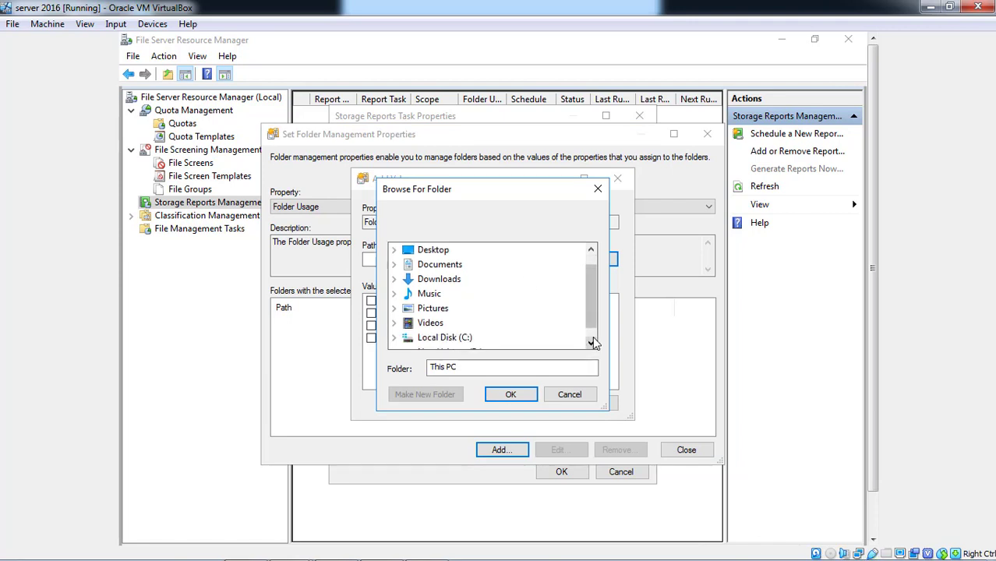
left_click(592, 340)
left_click(465, 346)
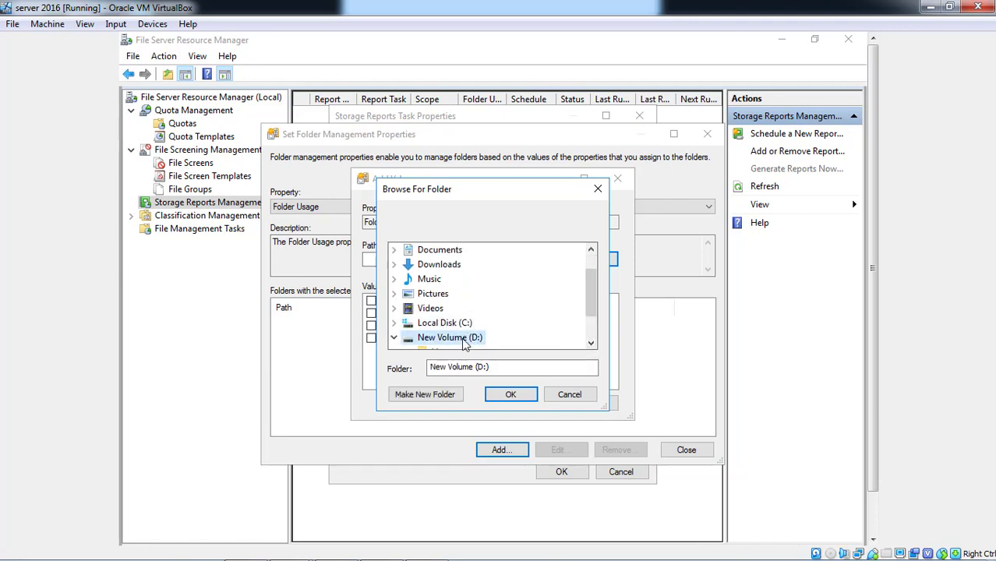
left_click(591, 324)
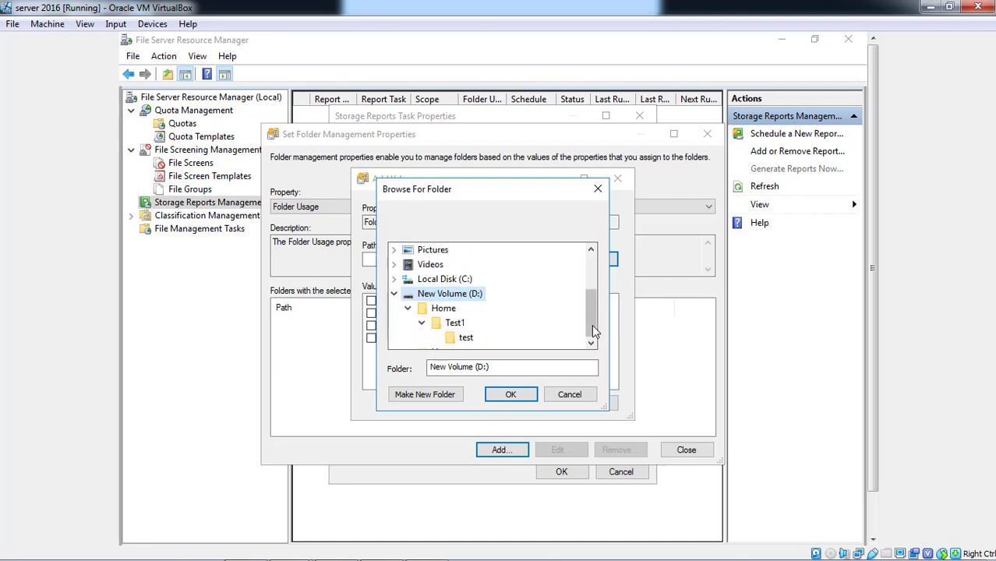
left_click(443, 309)
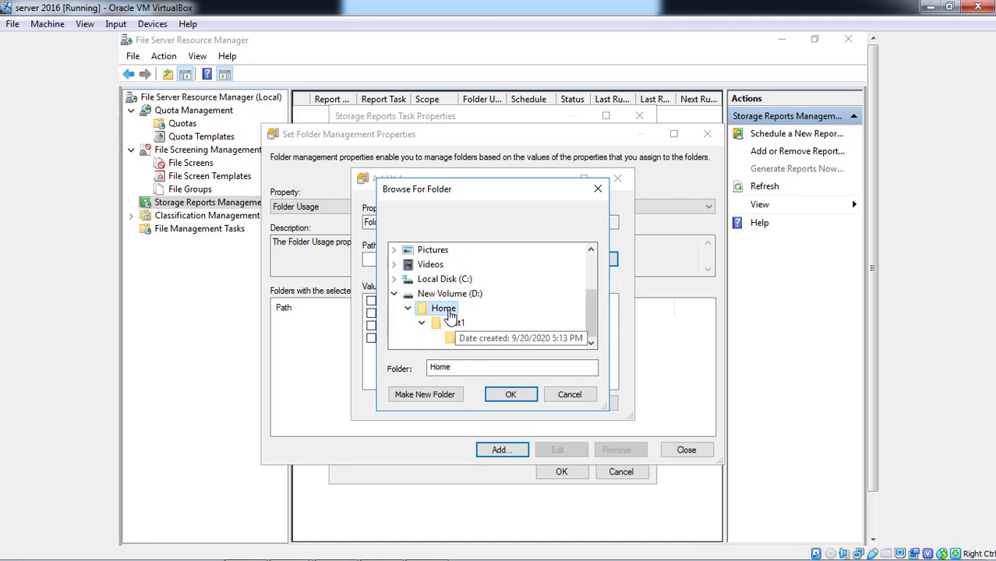
left_click(512, 394)
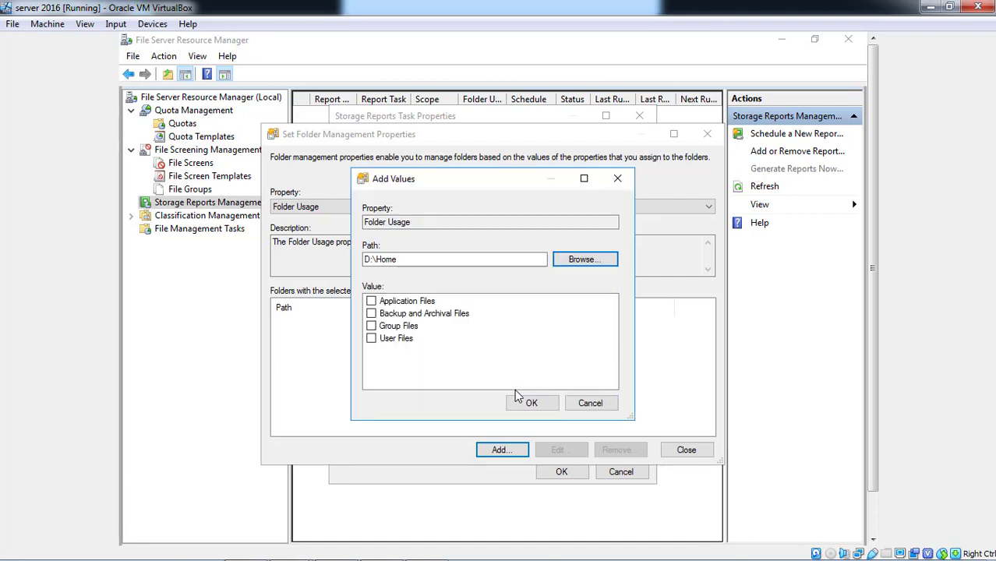
Tag D:\Home with Application, Backup and Archival, Group and User Files usage values.
left_click(372, 302)
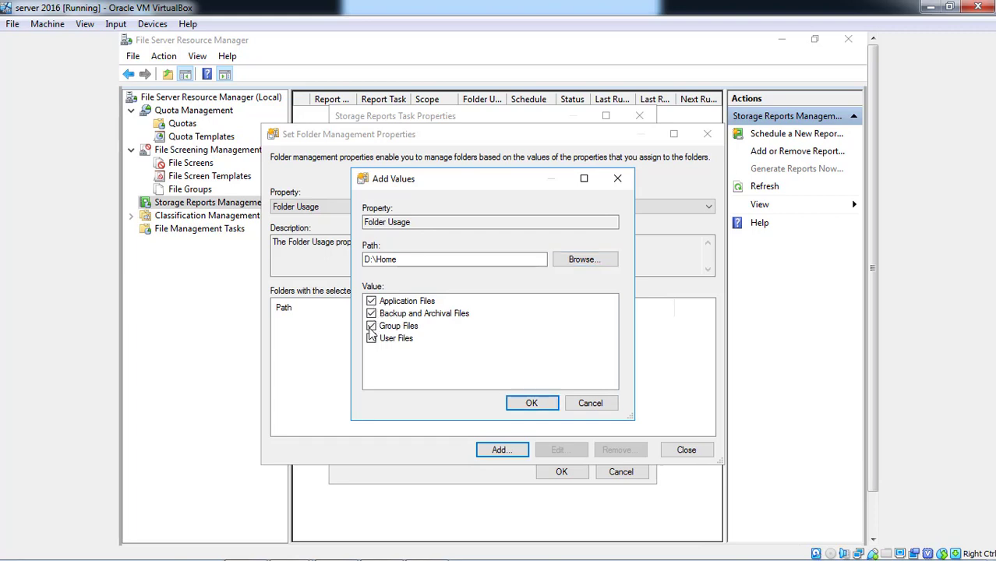
left_click(371, 339)
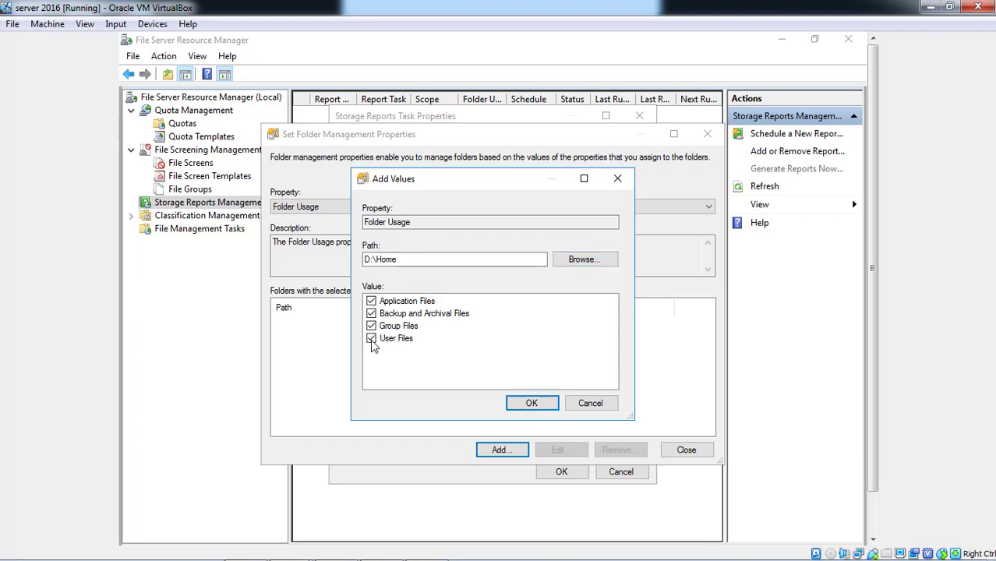
left_click(532, 403)
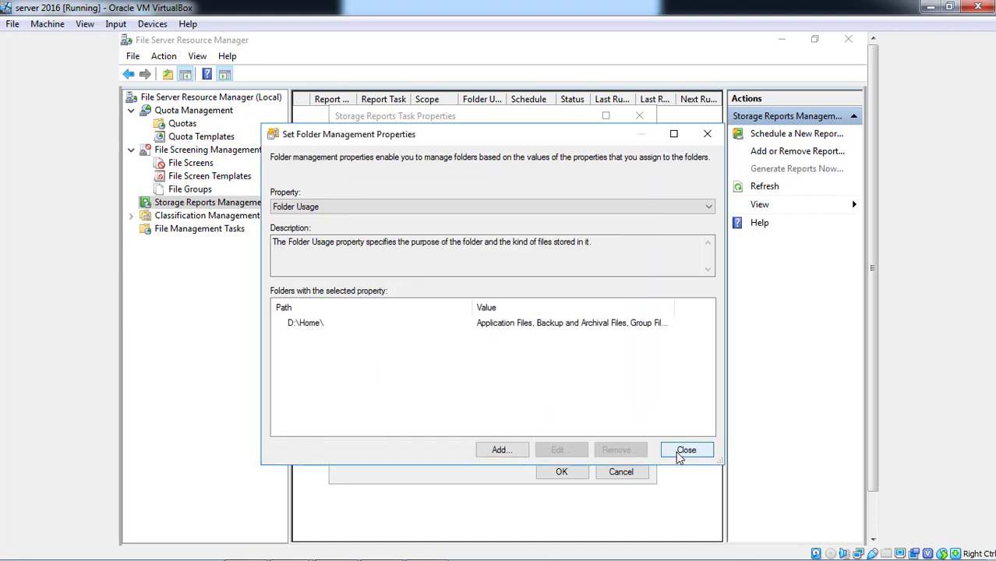
left_click(685, 452)
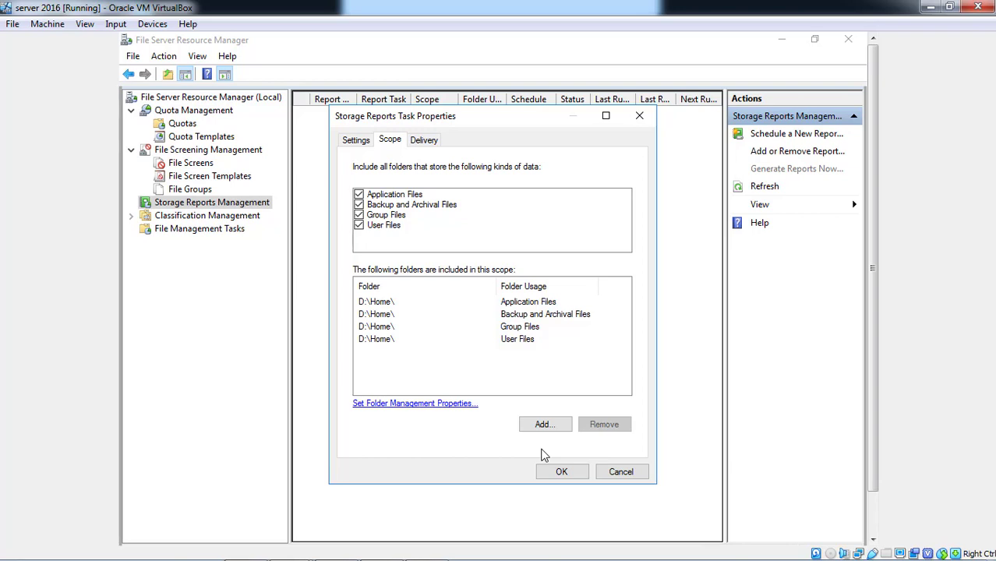
Generate the Quota Usage report with wait-and-display, then select the QuotaUsage5 HTML file.
left_click(552, 473)
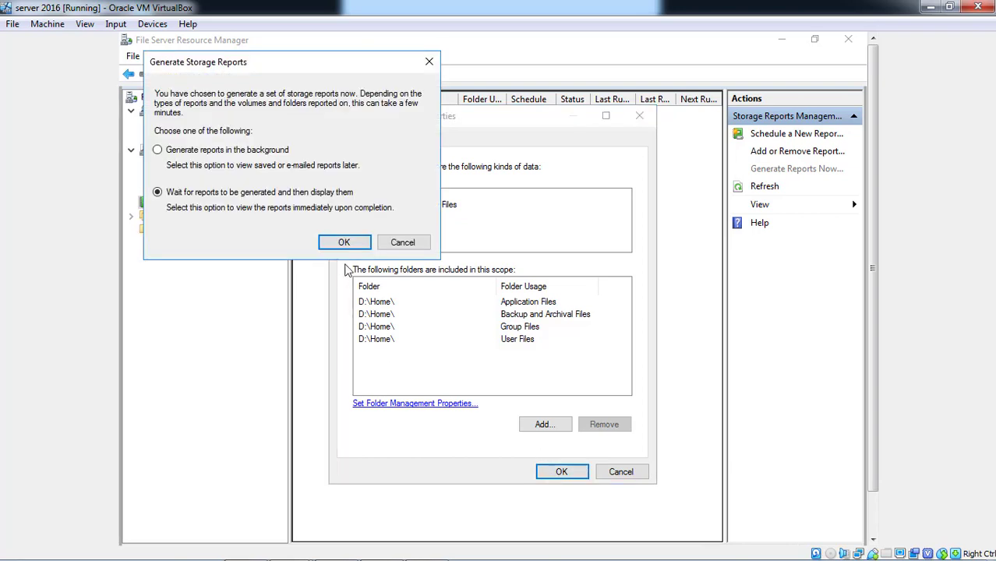
left_click(346, 244)
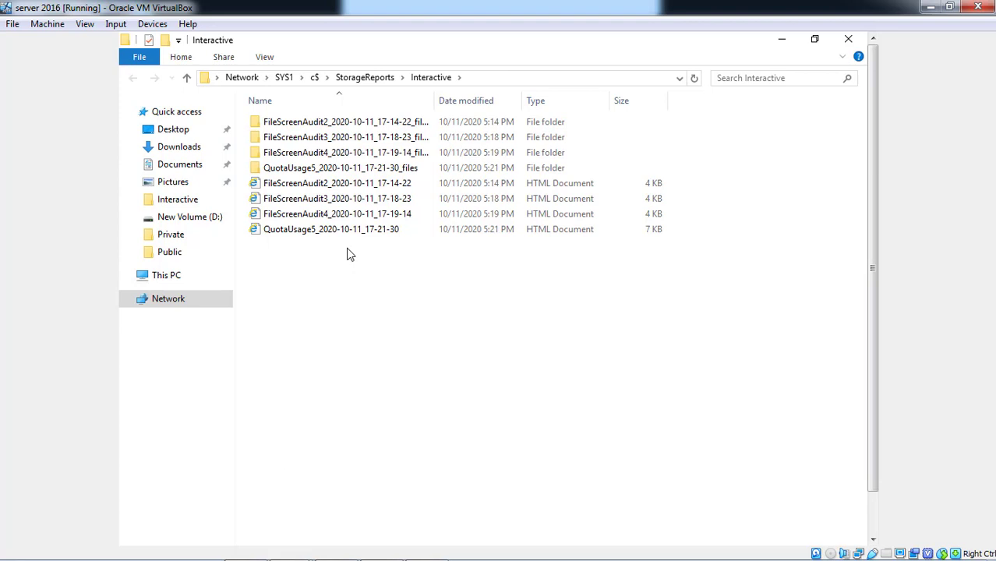
left_click(373, 230)
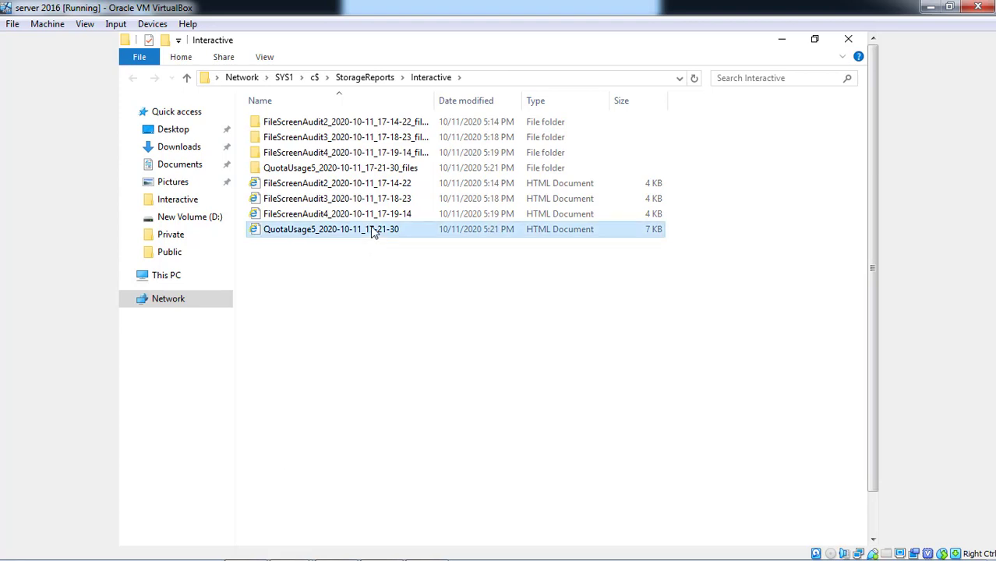
right_click(373, 230)
Review the QuotaUsage5 report's Report statistics, Report Totals and Table of Contents, then close it.
left_click(399, 235)
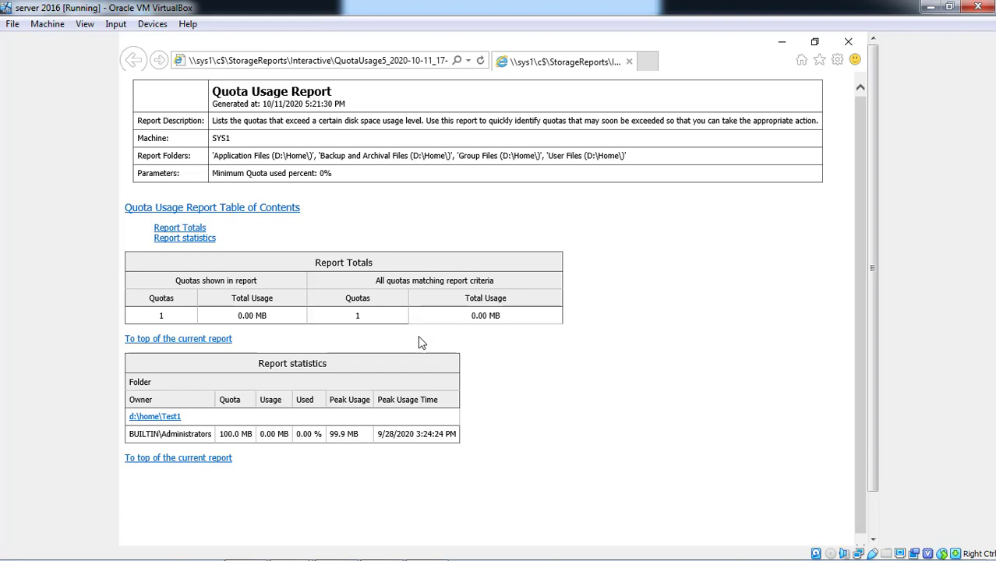
left_click(168, 237)
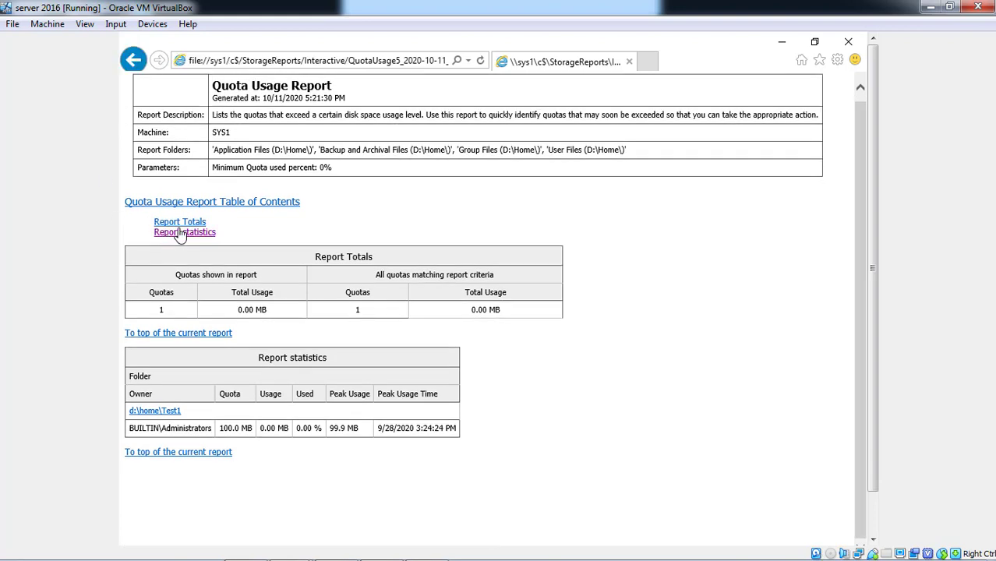
left_click(187, 224)
left_click(268, 205)
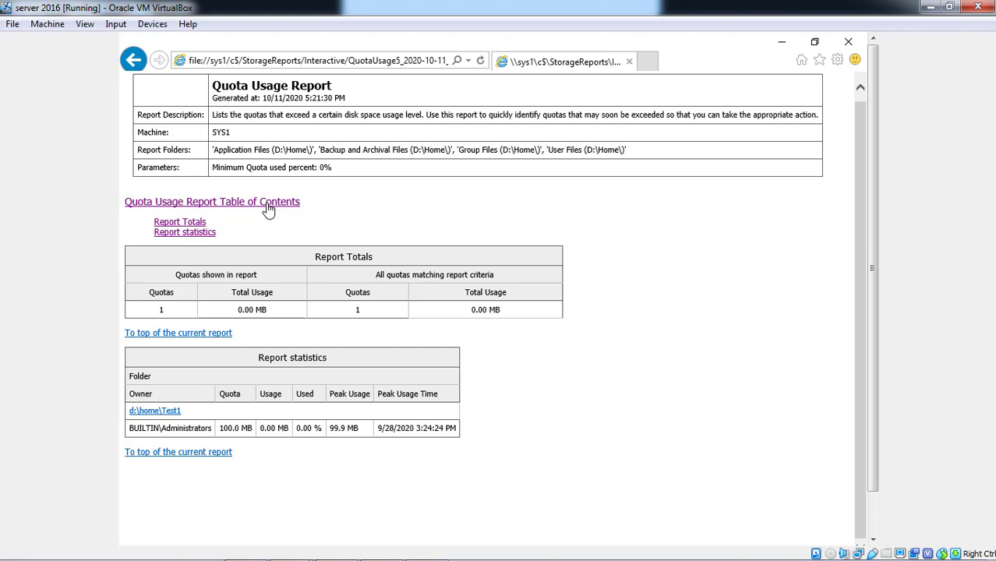
left_click(849, 42)
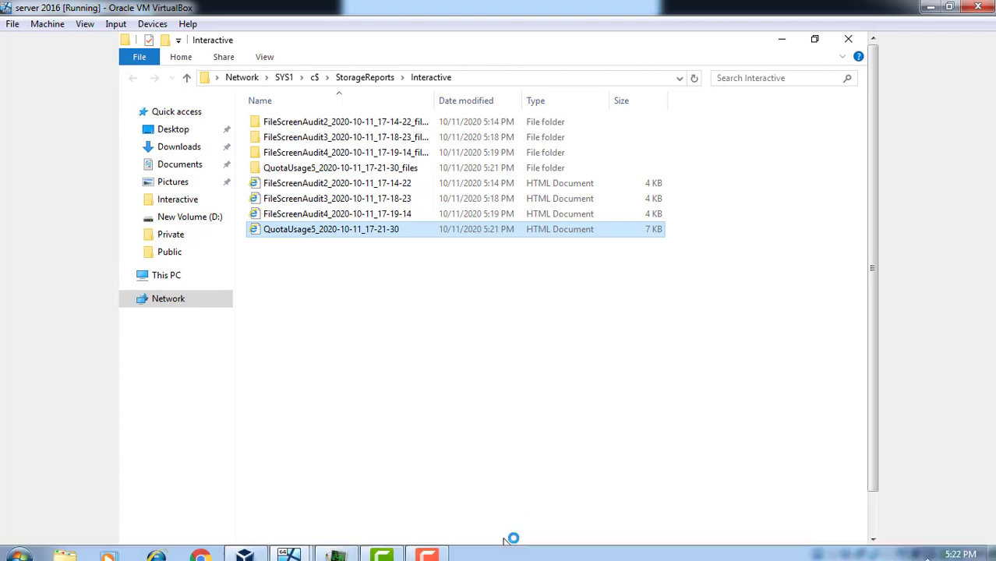
mouse_move(355, 551)
mouse_move(430, 554)
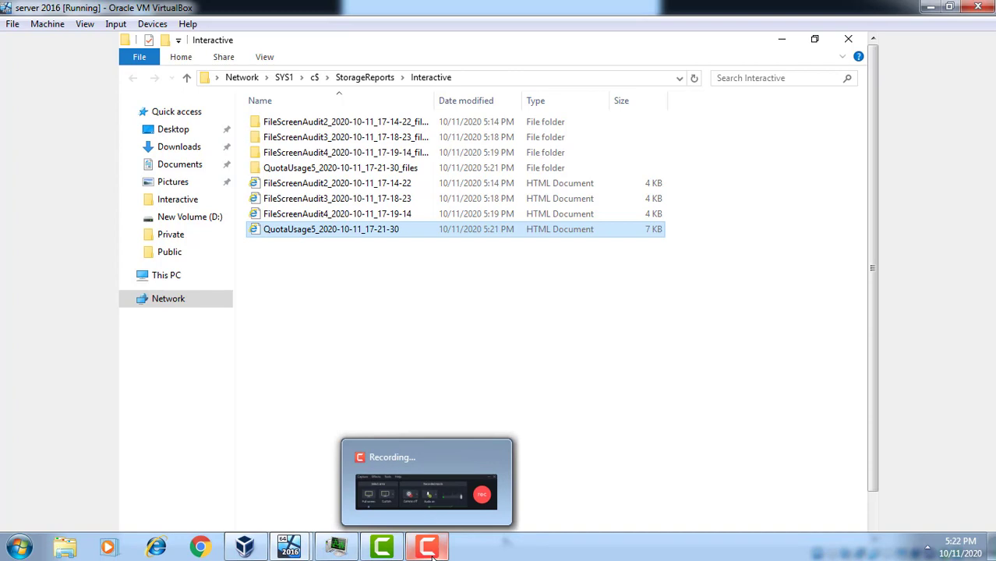
left_click(432, 553)
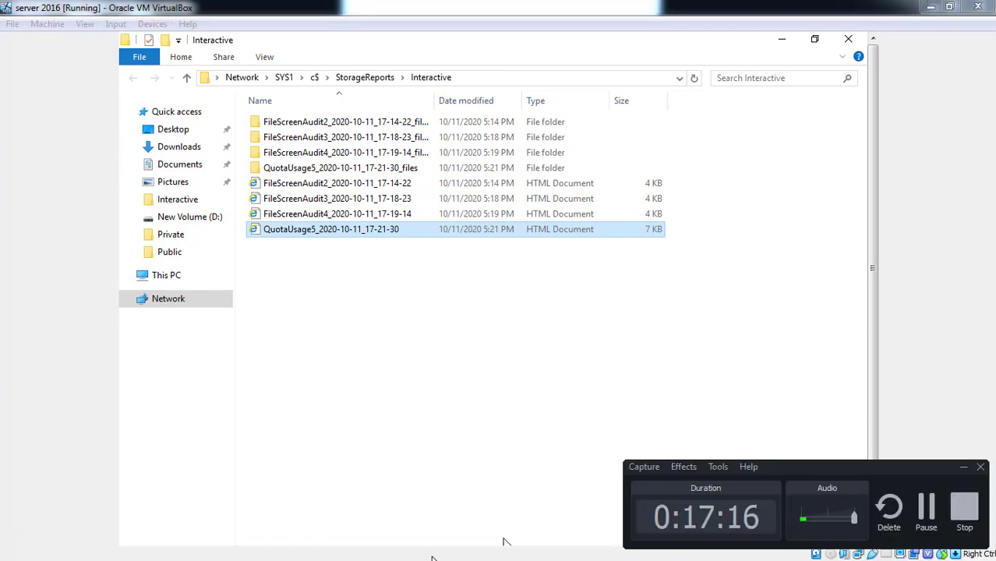